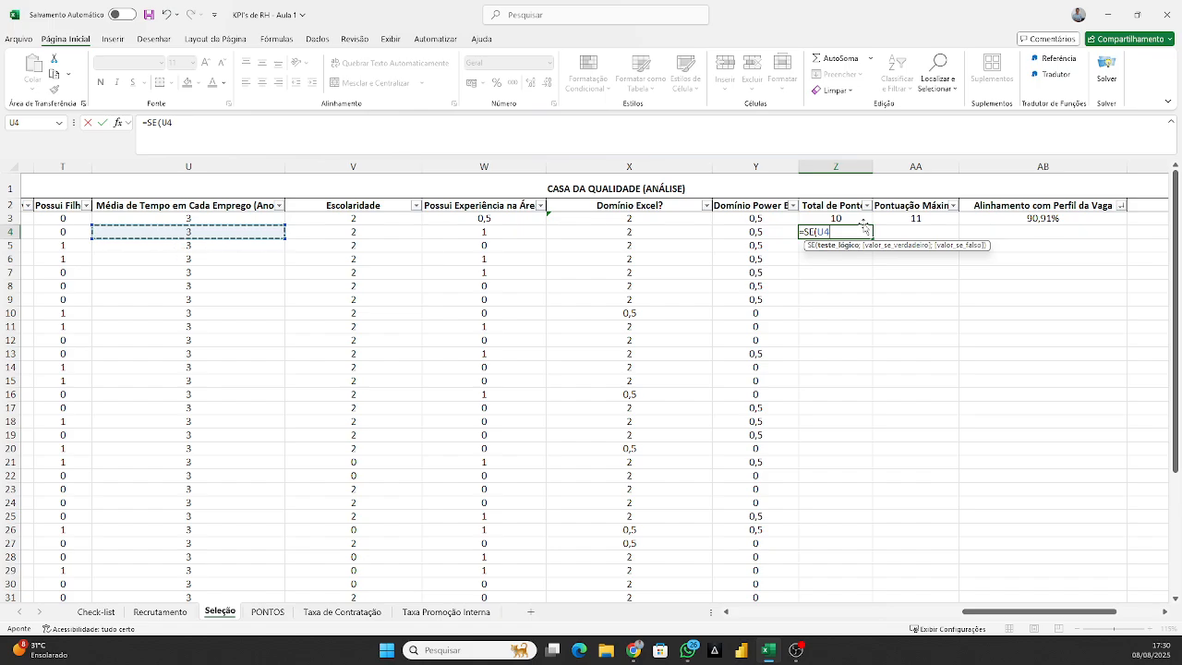
# In Z4's SE formula, test U4=0, return 0 when true, and start a SOMA function for the false case.
pyautogui.write('=0;0')
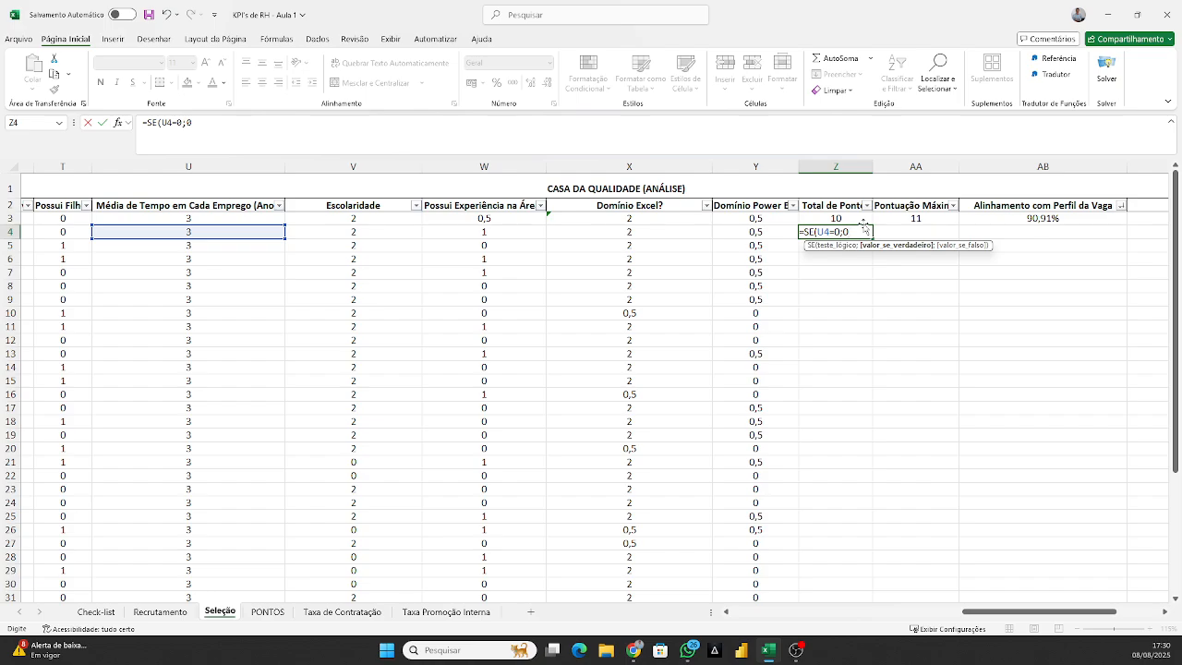
pyautogui.write(';')
pyautogui.press('BackSpace')
pyautogui.write(';SE')
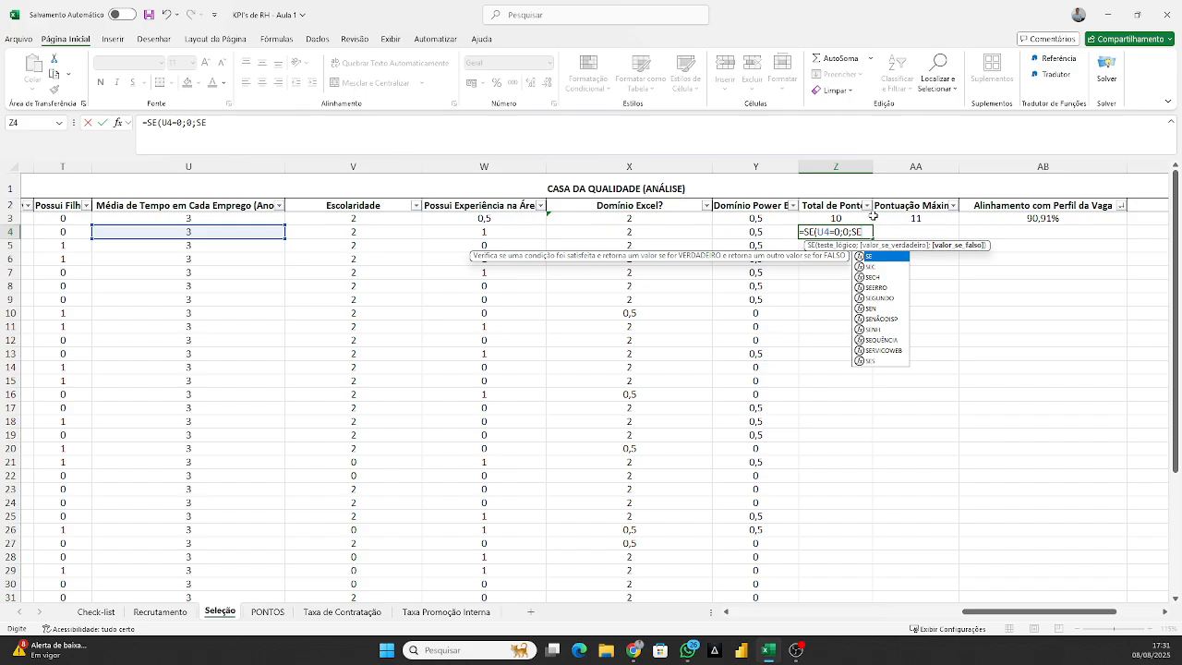
pyautogui.press('BackSpace')
pyautogui.press('BackSpace')
pyautogui.write('SOMA(')
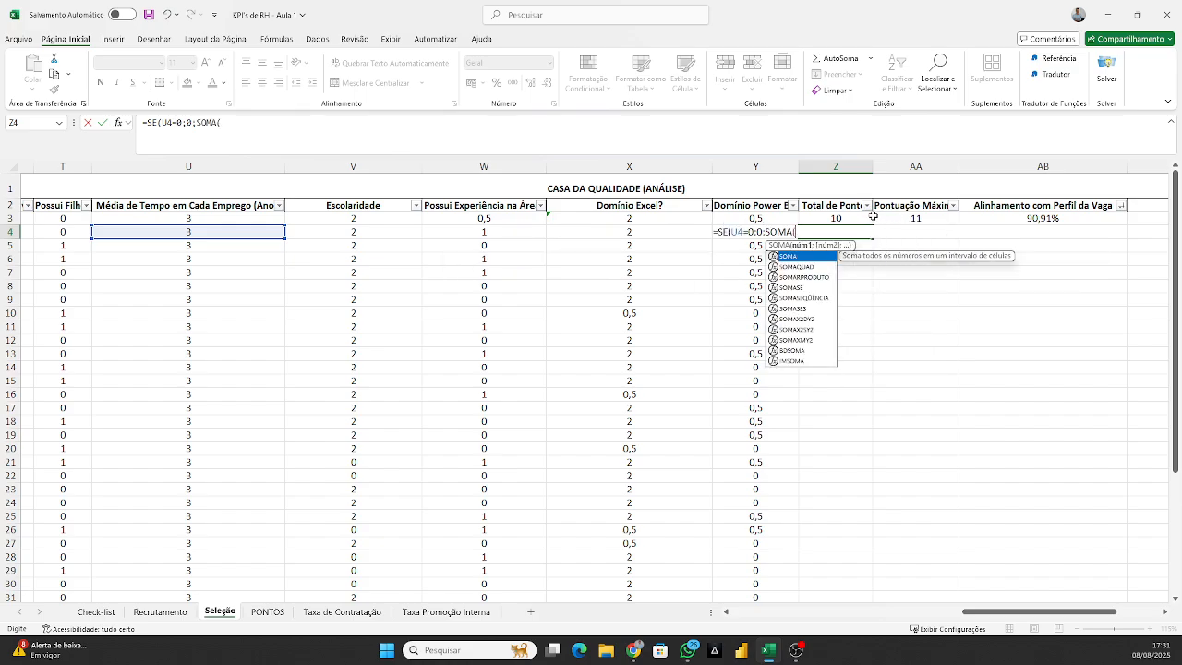
# Complete the Z4 formula by summing R4:Y4, entering =SE(U4=0;0;SOMA(R4:Y4)) and accepting the closing-parenthesis correction.
pyautogui.click(219, 230)
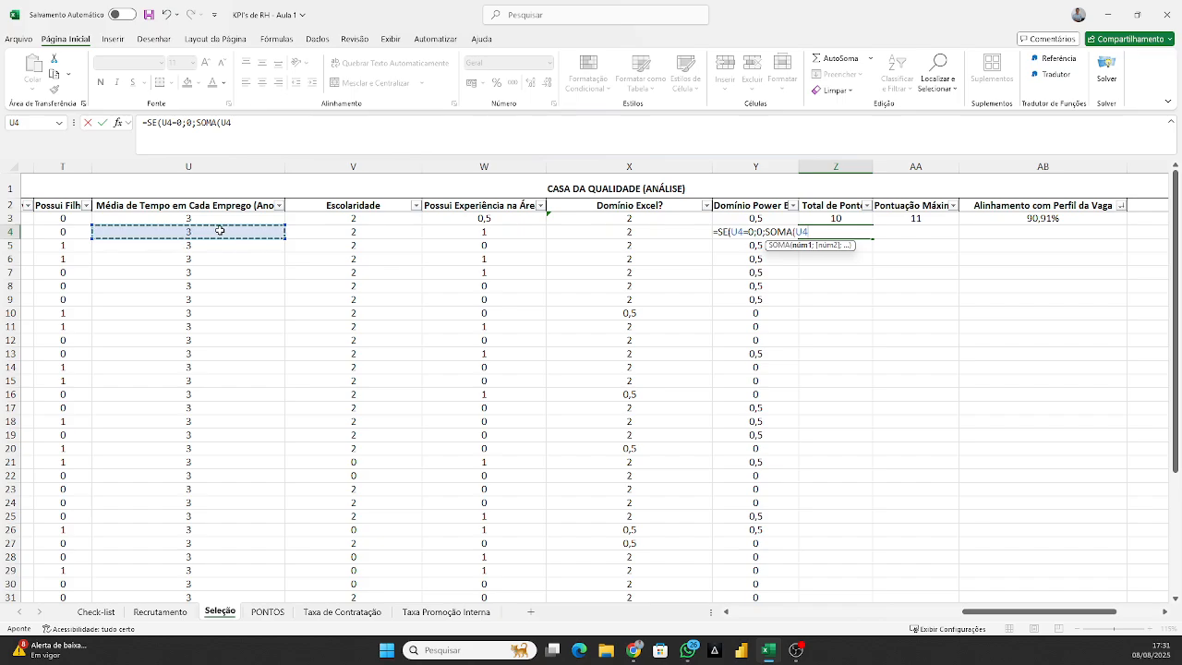
pyautogui.press('Left')
pyautogui.press('Left')
pyautogui.press('Left')
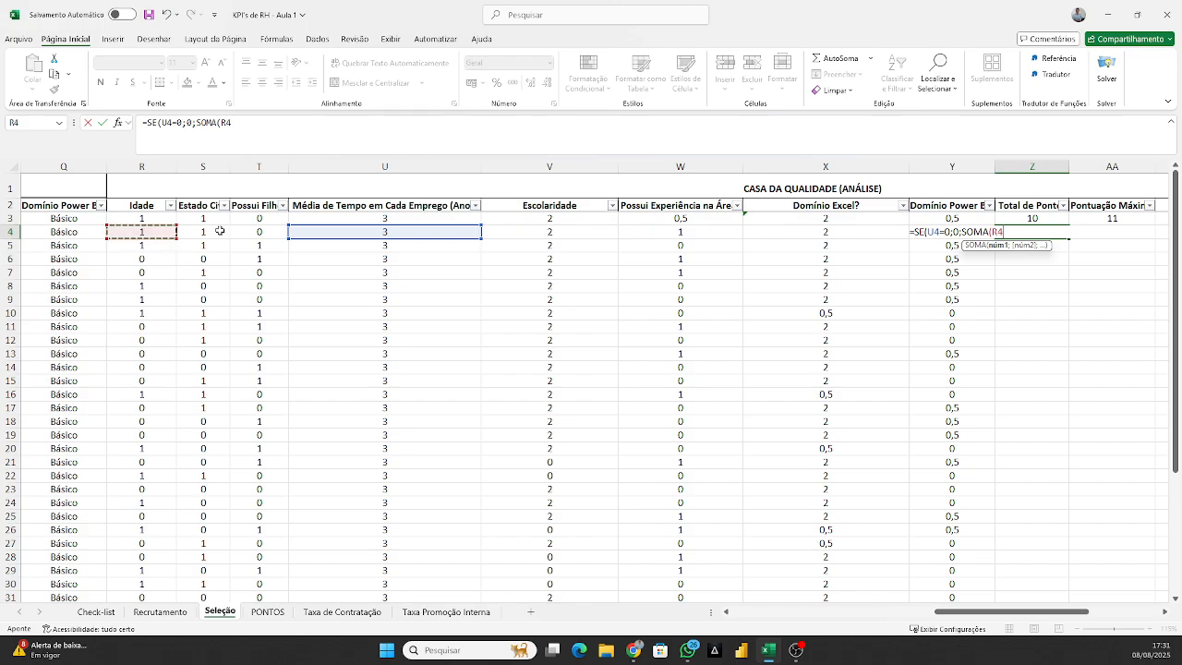
pyautogui.moveTo(220, 230); pyautogui.dragTo(905, 238)
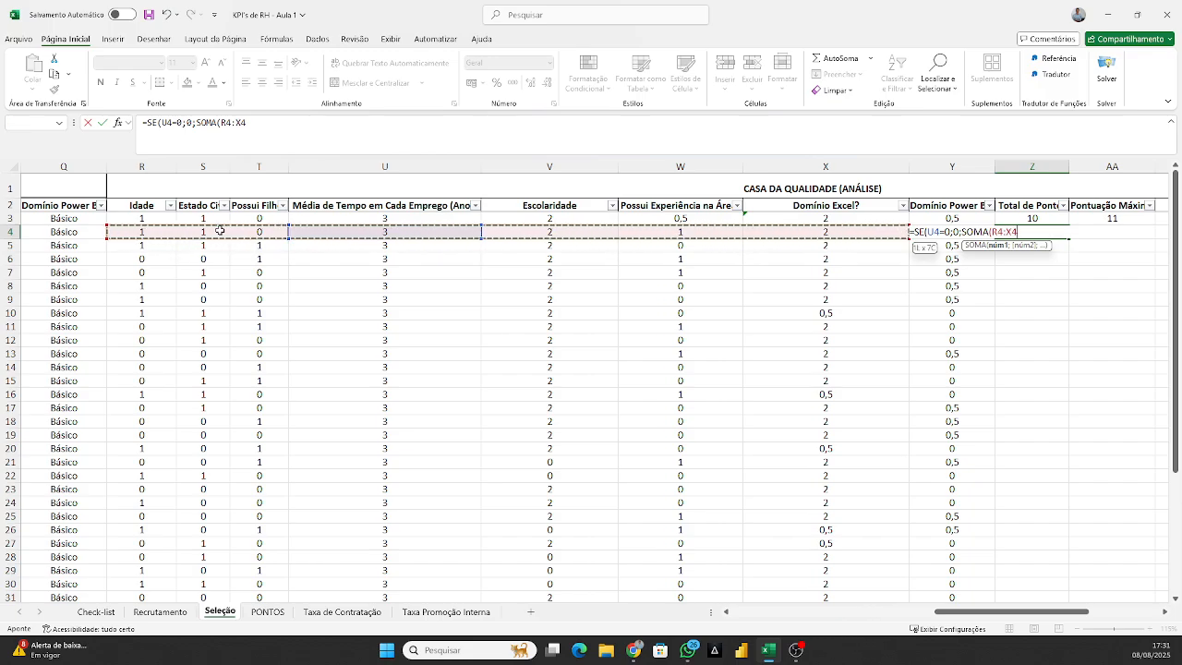
pyautogui.hotkey('shift', 'Right')
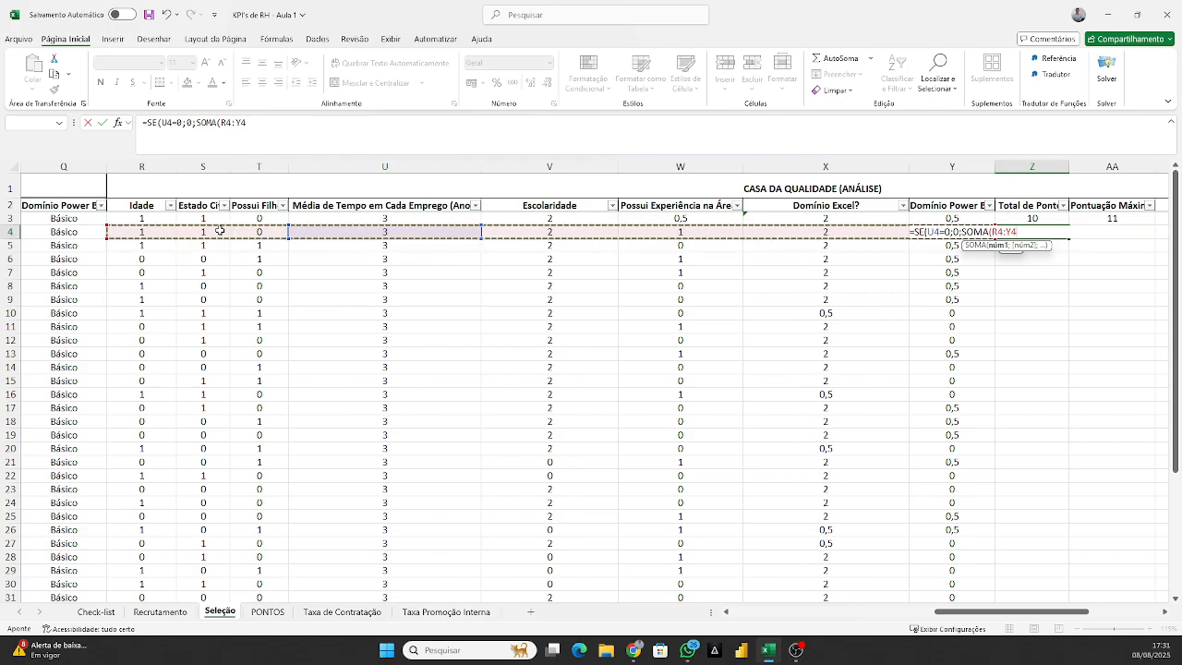
pyautogui.press('Return')
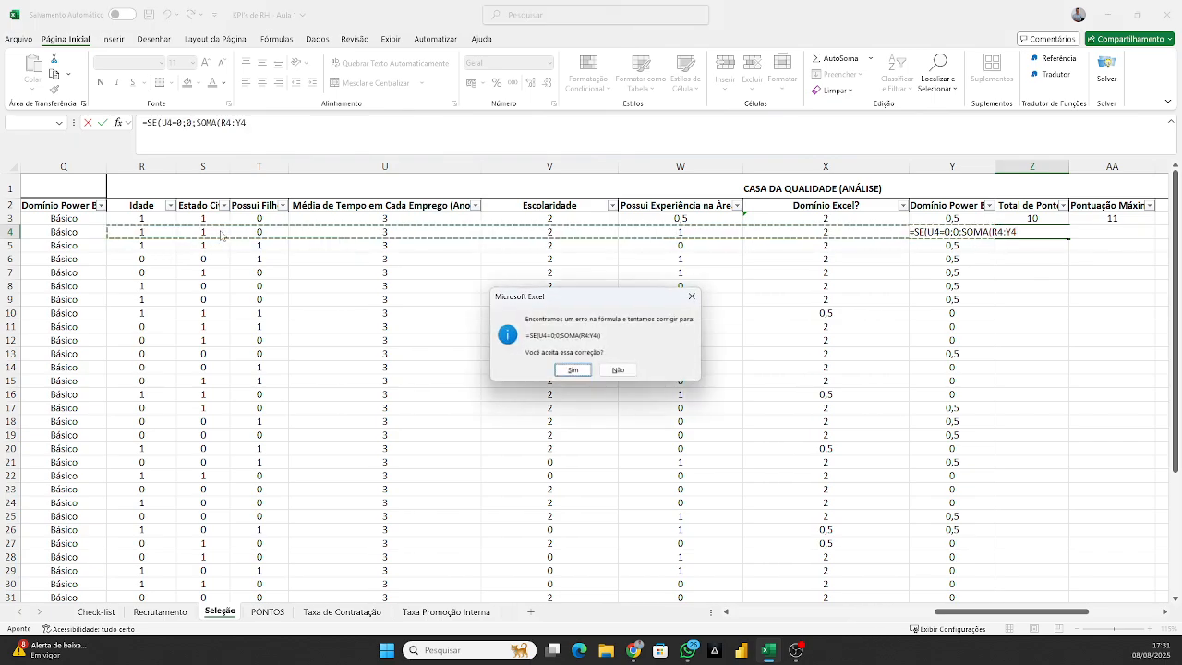
pyautogui.press('Return')
pyautogui.press('Up')
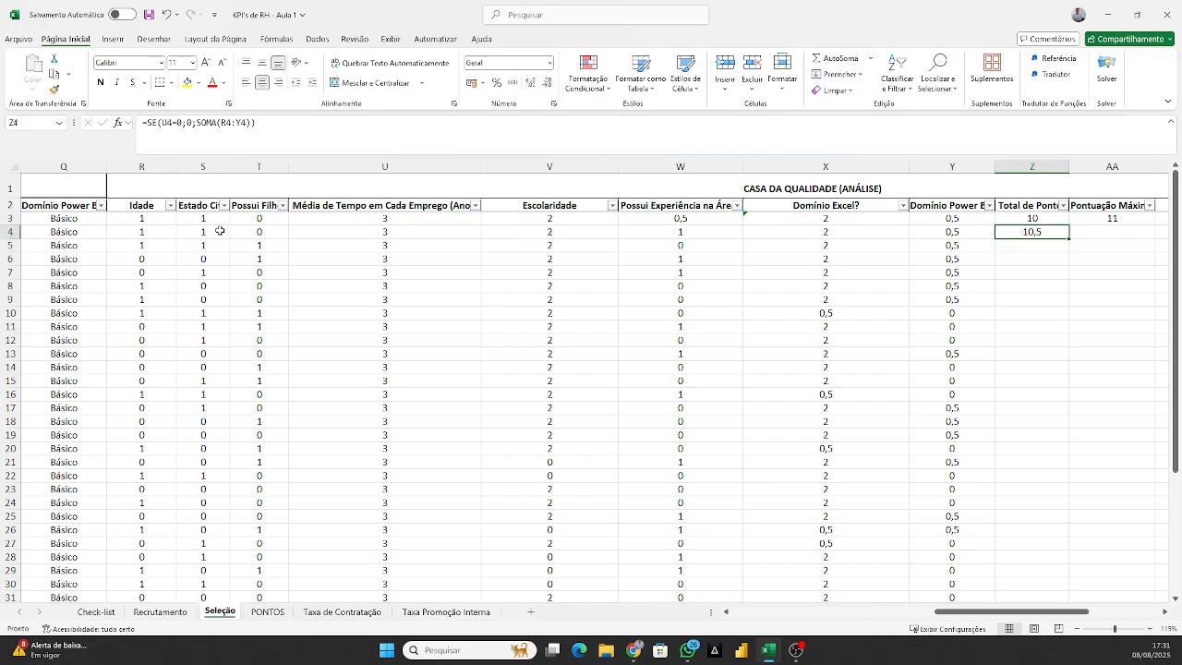
# Check the row 4 scores in R4:Y4 and the existing row 3 entries for total points, maximum score and alignment.
pyautogui.moveTo(925, 234); pyautogui.dragTo(130, 227)
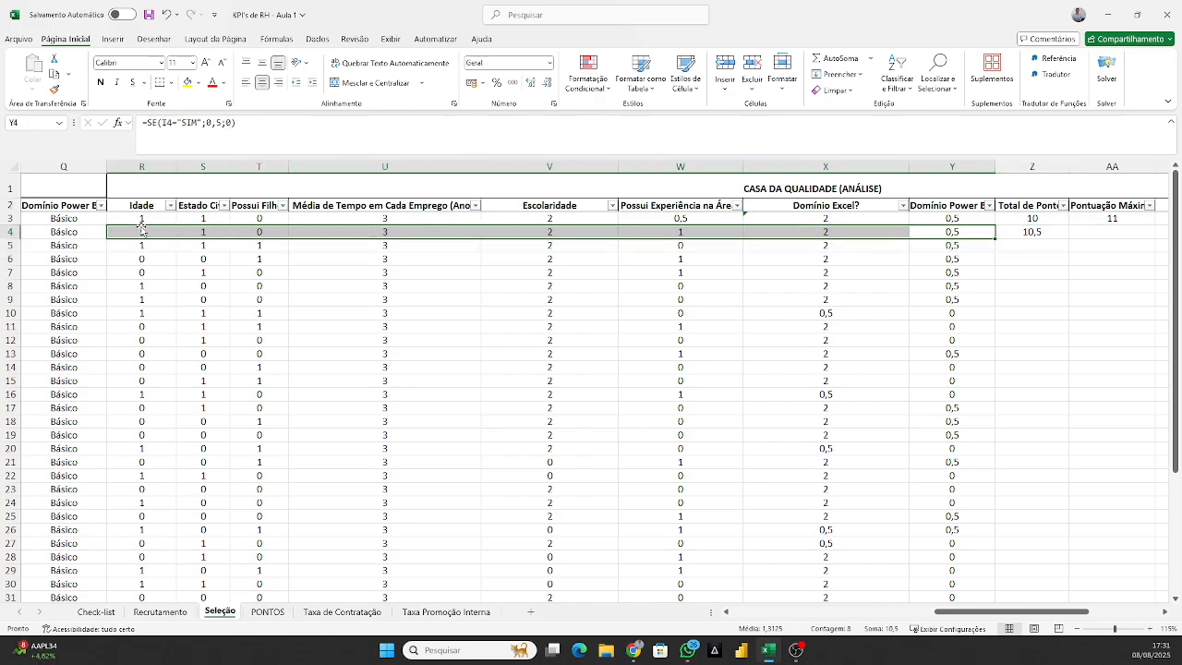
pyautogui.click(1033, 231)
pyautogui.press('Up')
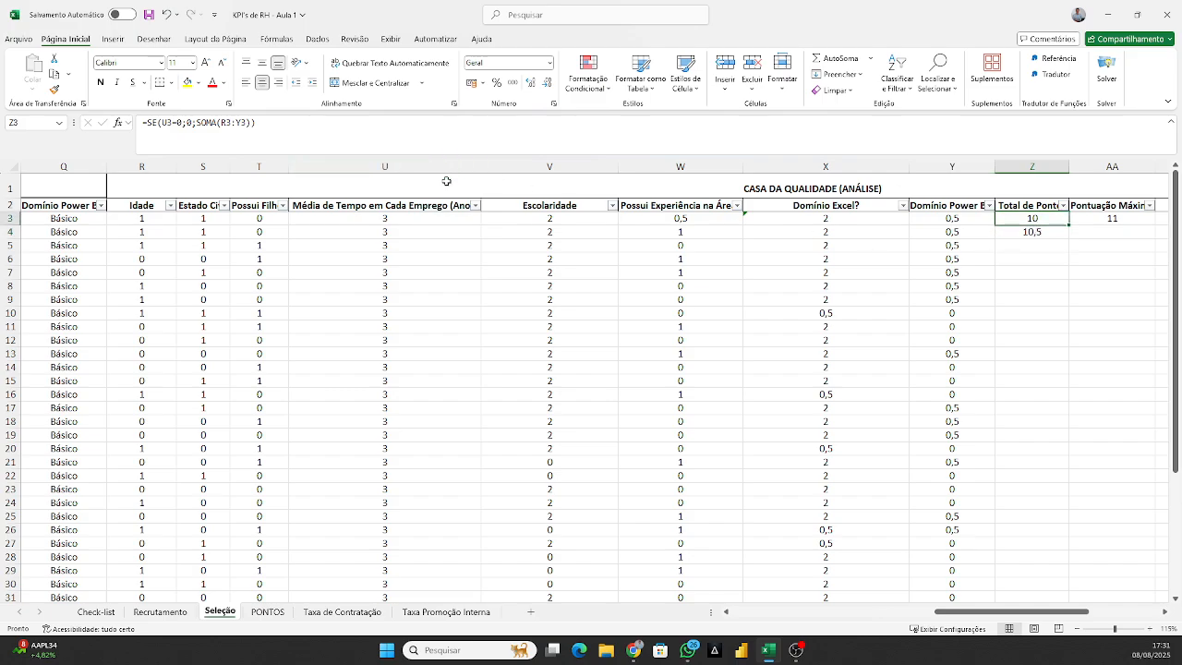
pyautogui.click(247, 121)
pyautogui.press('Escape')
pyautogui.press('Down')
pyautogui.press('Right')
pyautogui.press('Right')
pyautogui.press('Up')
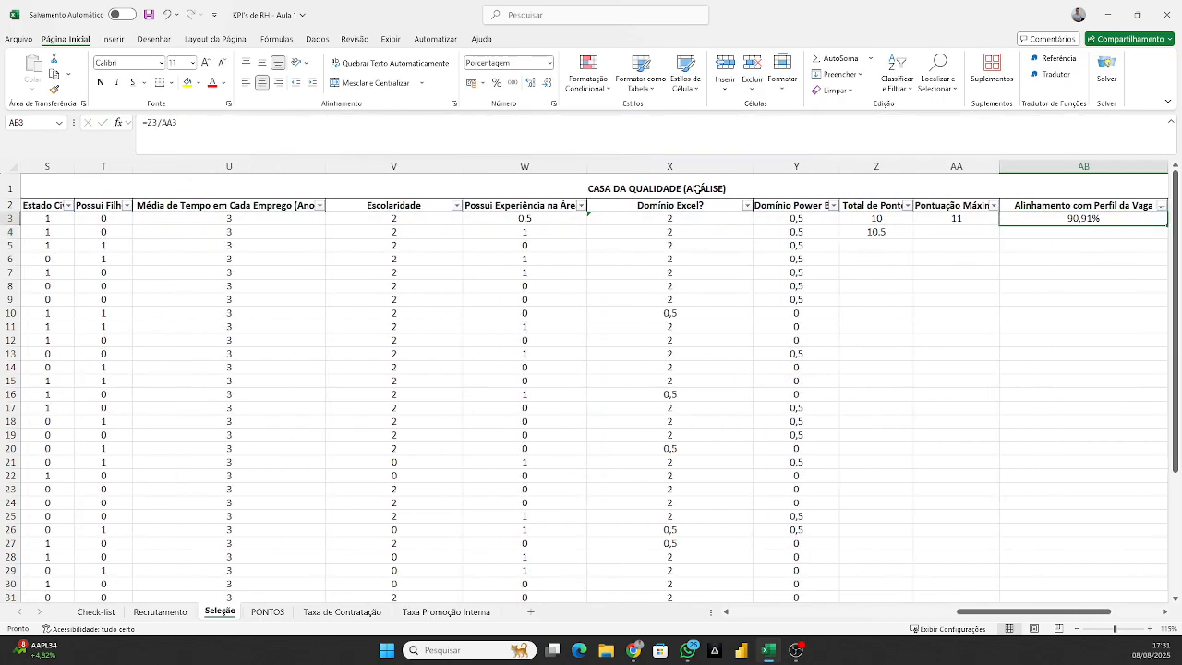
pyautogui.press('Left')
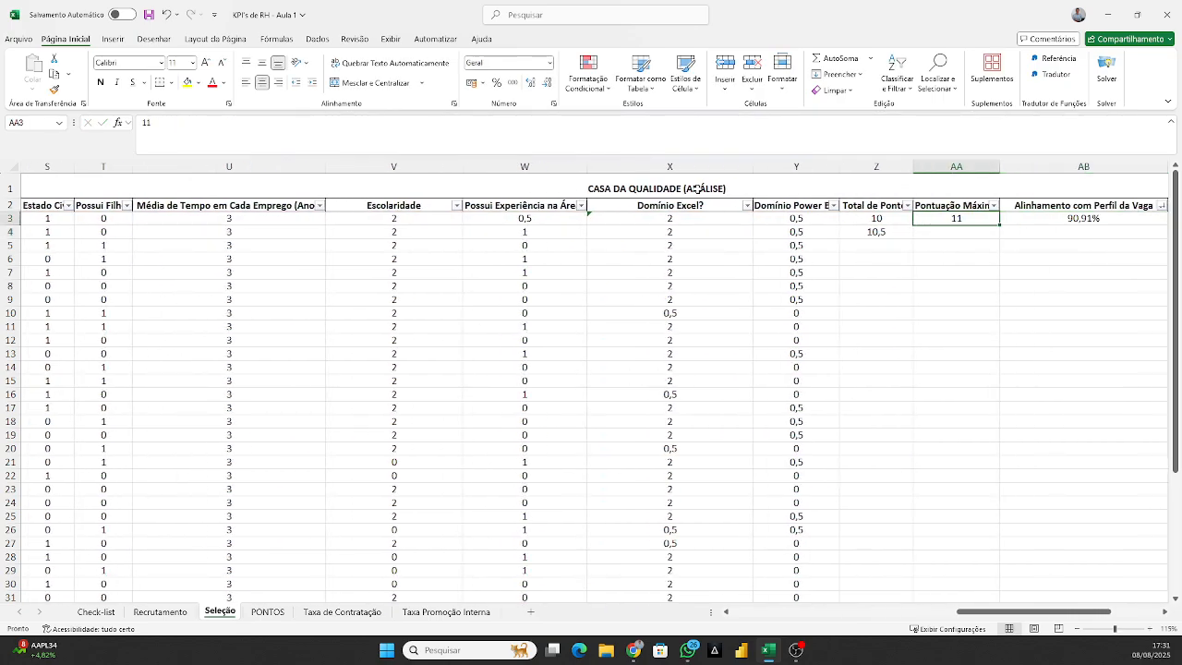
# On the PONTOS sheet, total the criteria points in J3 with =SOMA(B3:I3).
pyautogui.hotkey('ctrl', 'pagedown')
pyautogui.press('Left')
pyautogui.press('Left')
pyautogui.press('Left')
pyautogui.press('Left')
pyautogui.press('Left')
pyautogui.press('Left')
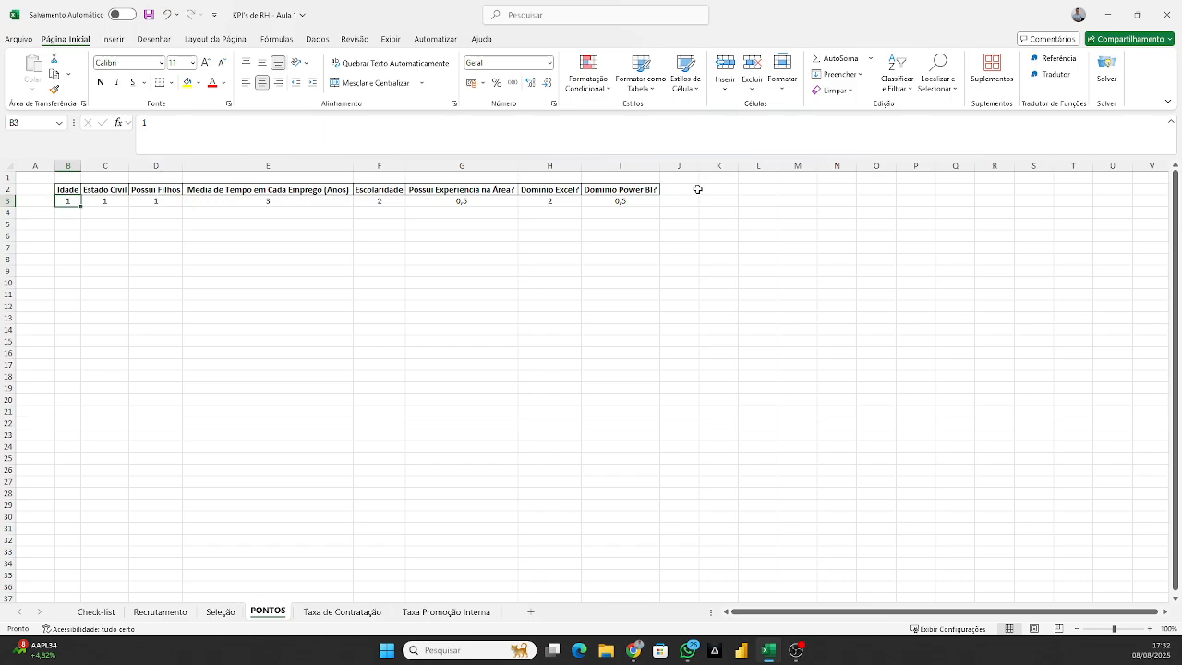
pyautogui.click(689, 201)
pyautogui.write('=')
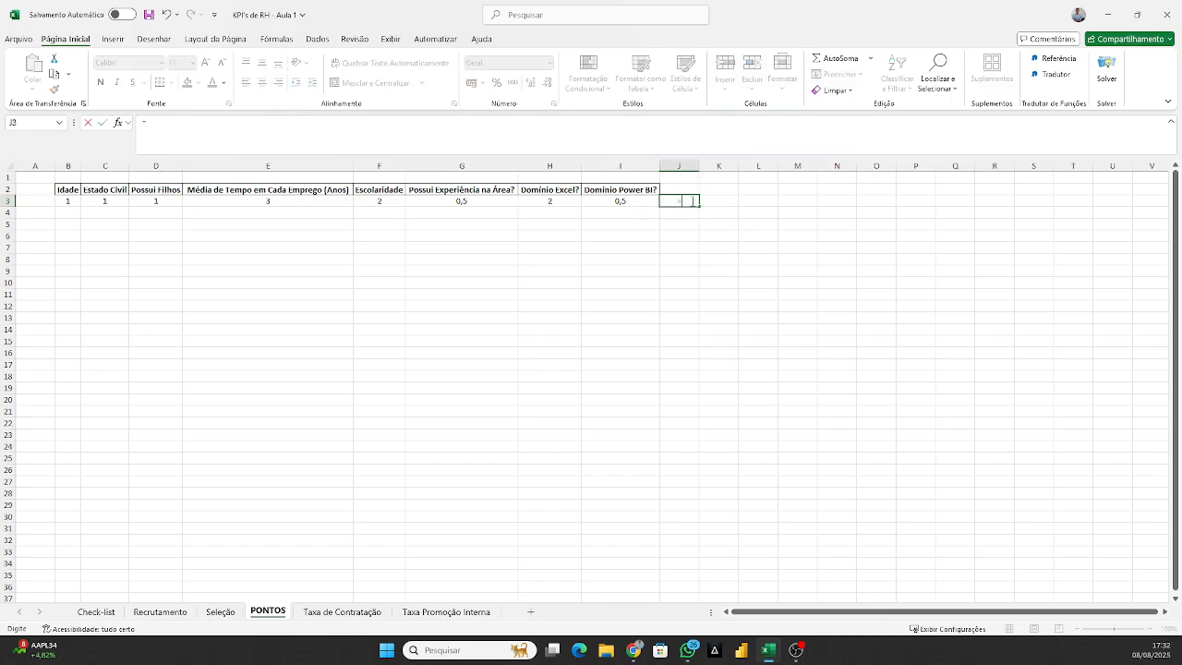
pyautogui.write('SOMA(')
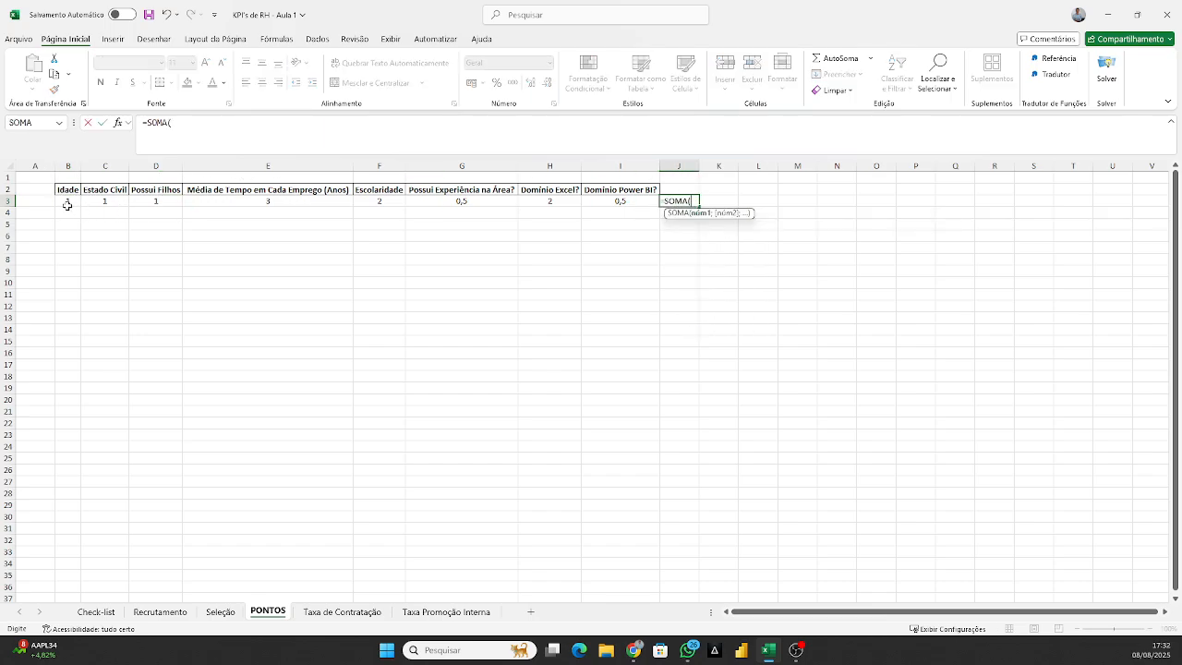
pyautogui.moveTo(68, 204); pyautogui.dragTo(633, 200)
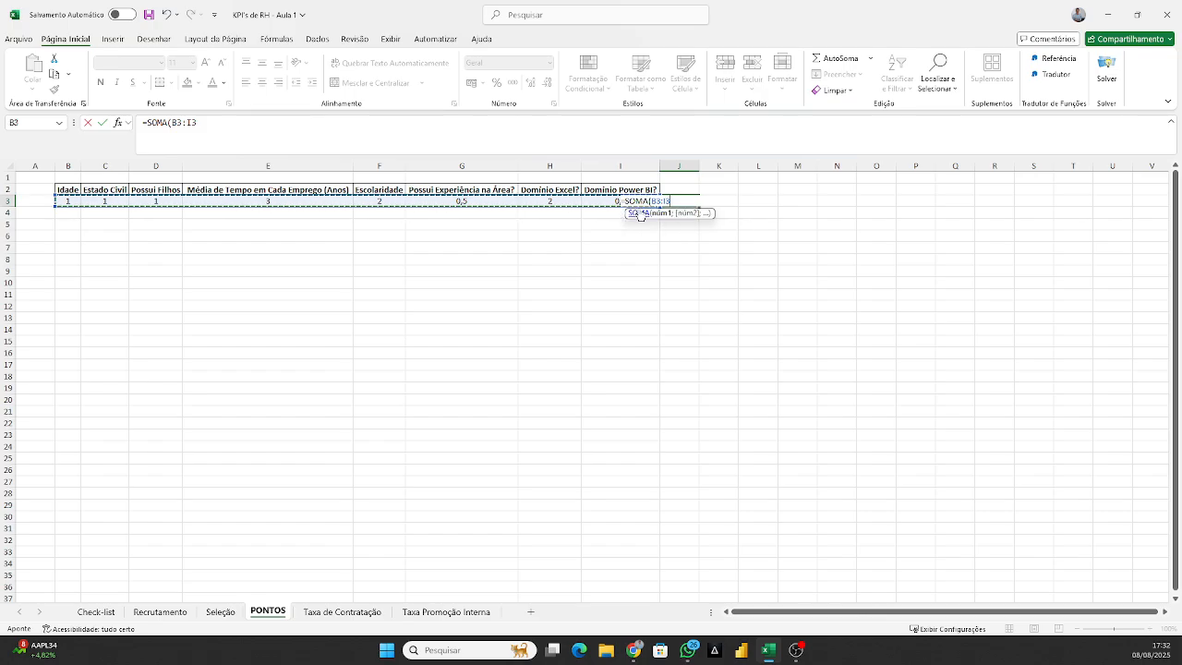
pyautogui.press('Return')
pyautogui.press('Up')
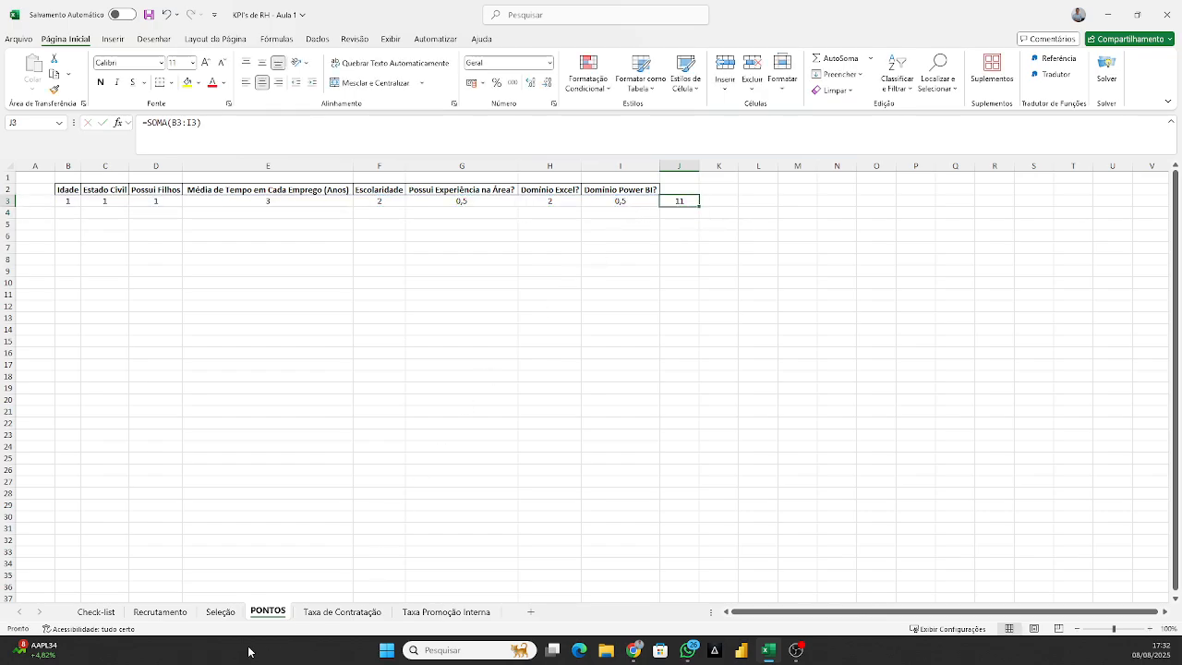
# On the Seleção sheet, fill the maximum score of 11 from AA3 down the rest of the column.
pyautogui.click(220, 612)
pyautogui.hotkey('ctrl', 'c')
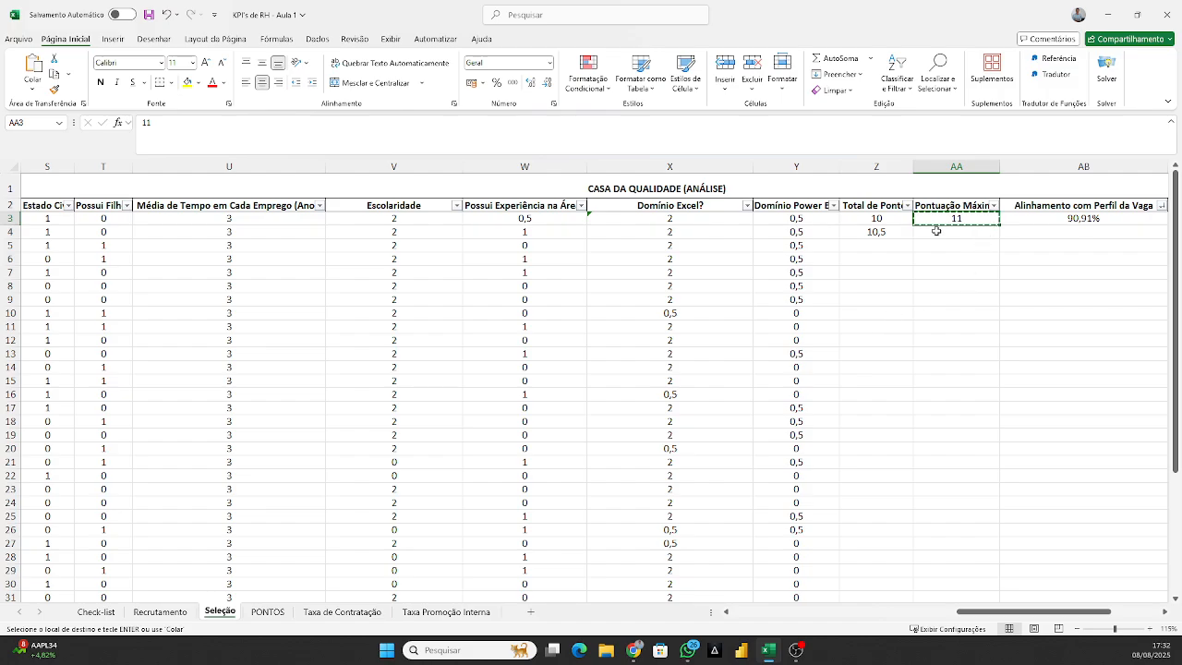
pyautogui.doubleClick(996, 224)
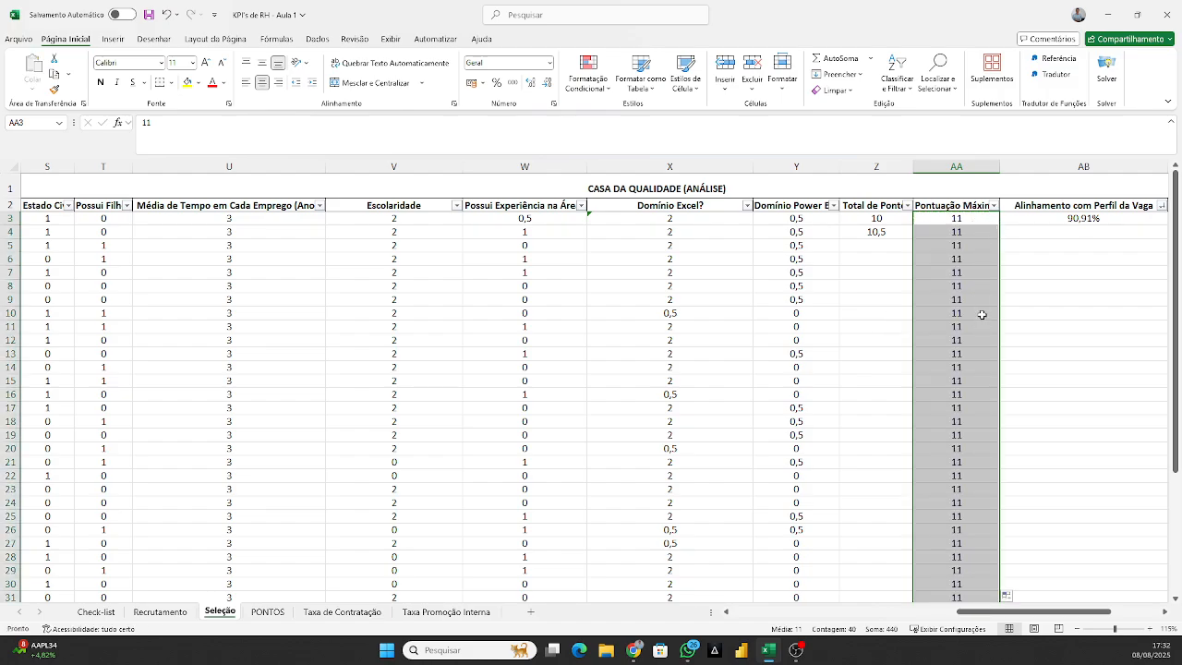
pyautogui.click(982, 221)
pyautogui.doubleClick(999, 225)
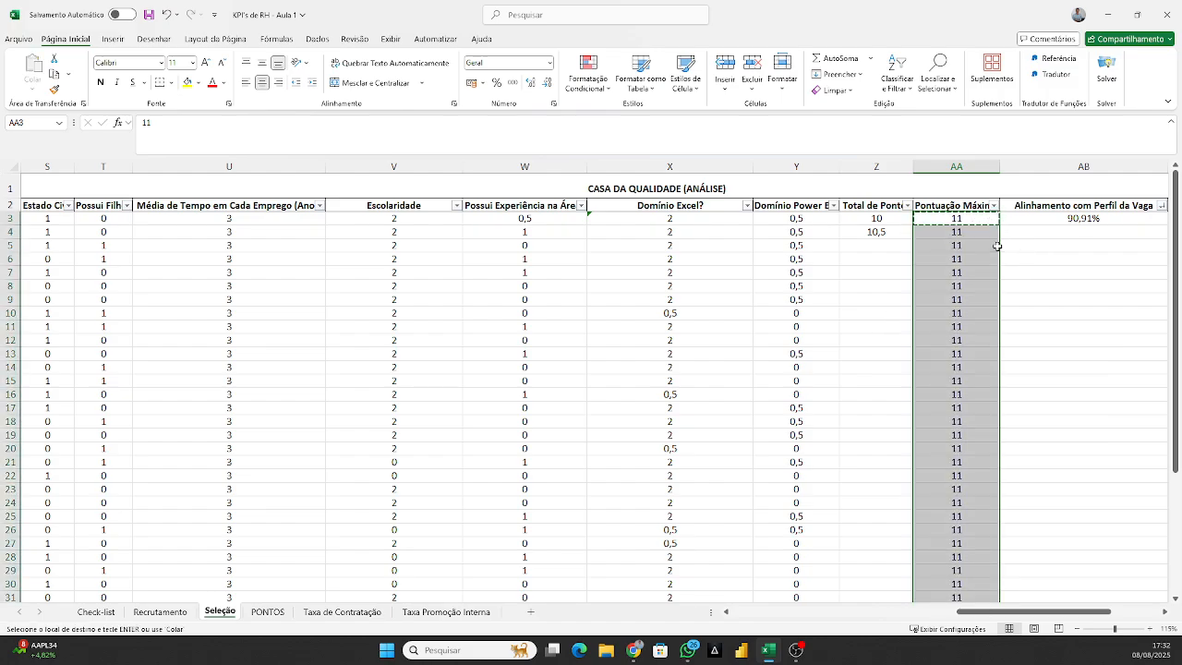
pyautogui.click(981, 221)
pyautogui.doubleClick(999, 224)
pyautogui.click(980, 220)
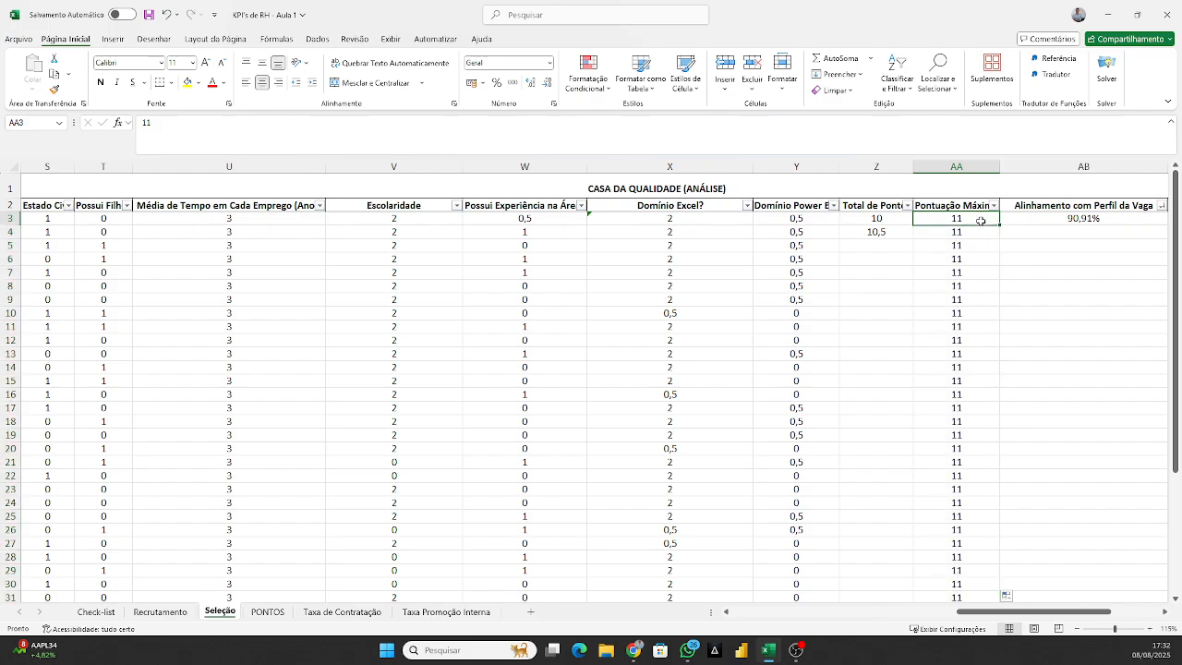
# Examine candidate rows 4 to 7 one by one across the scoring table.
pyautogui.press('Down')
pyautogui.hotkey('ctrl', 'shift', 'Left')
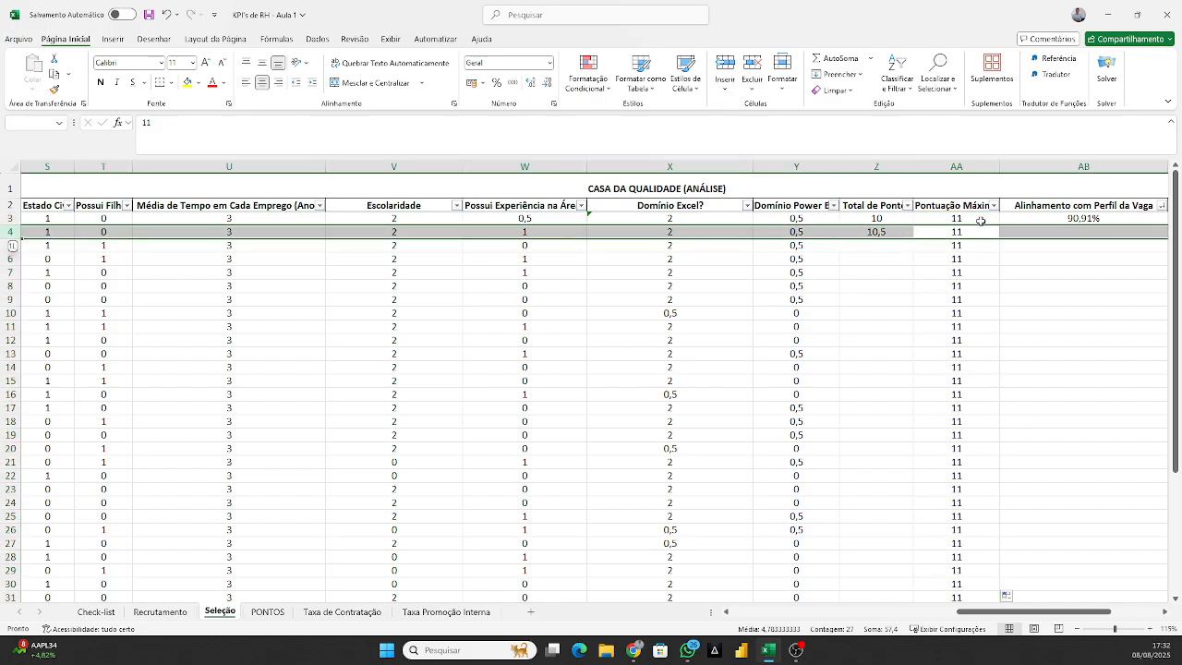
pyautogui.press('Down')
pyautogui.hotkey('ctrl', 'shift', 'Left')
pyautogui.press('Down')
pyautogui.hotkey('ctrl', 'shift', 'Left')
pyautogui.press('Down')
pyautogui.hotkey('ctrl', 'shift', 'Left')
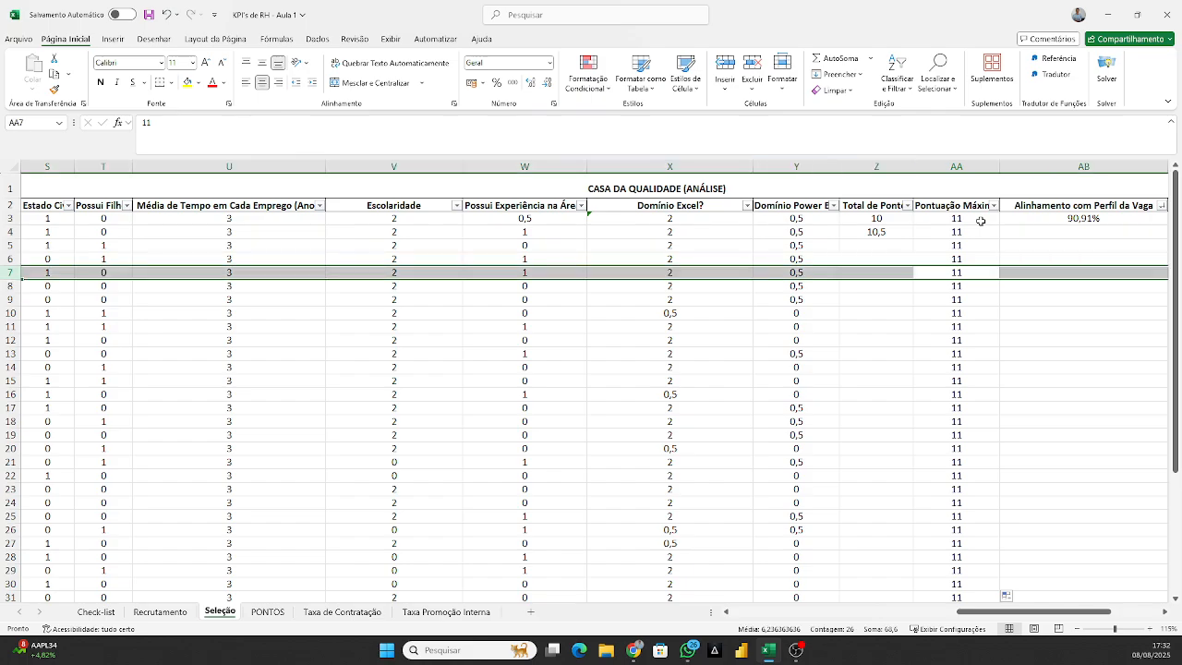
pyautogui.press('Up')
pyautogui.press('Up')
pyautogui.press('Up')
pyautogui.press('Right')
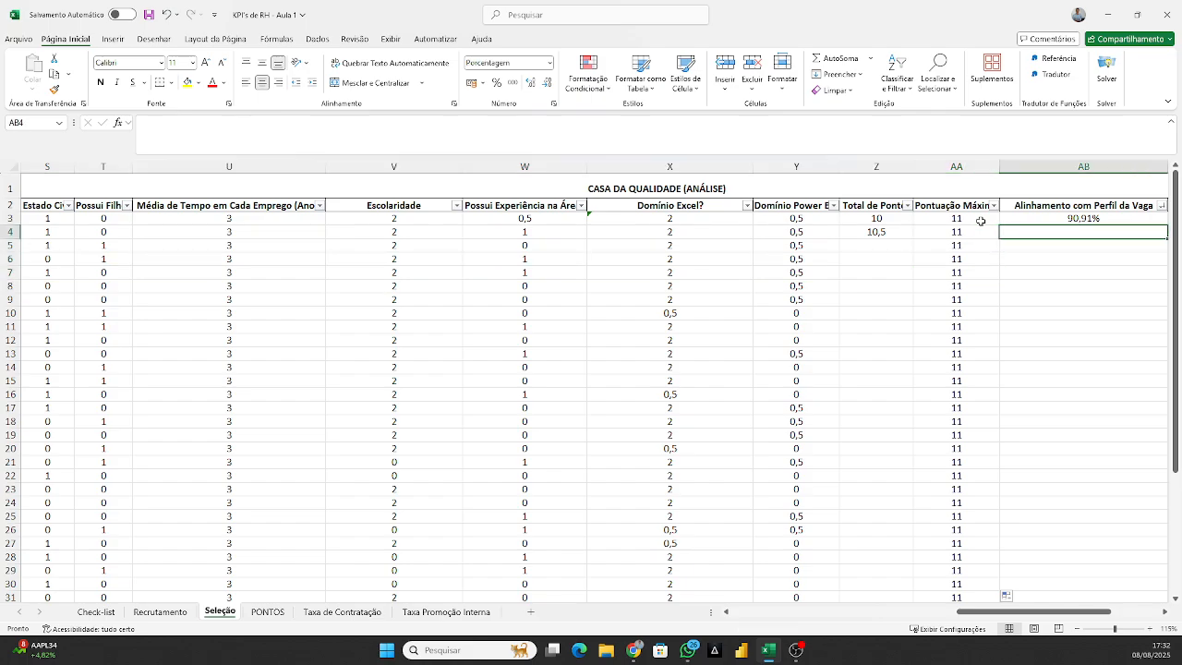
# Fill the total points formula from Z4 down to the remaining candidate rows.
pyautogui.press('Left')
pyautogui.press('Left')
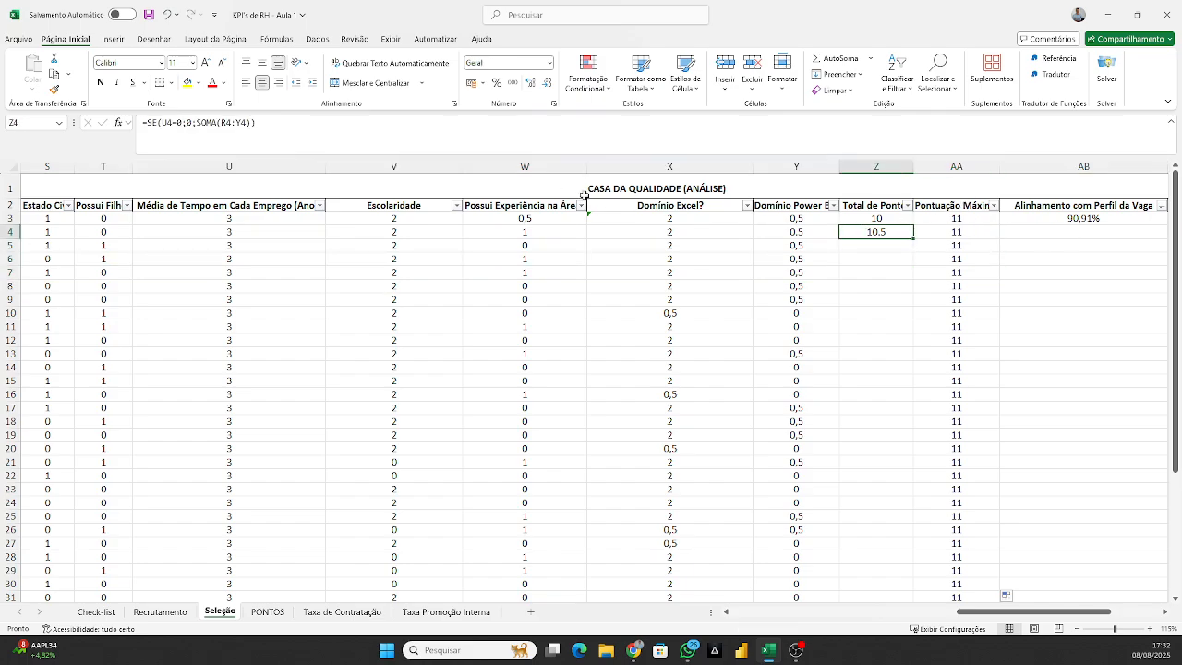
pyautogui.doubleClick(914, 239)
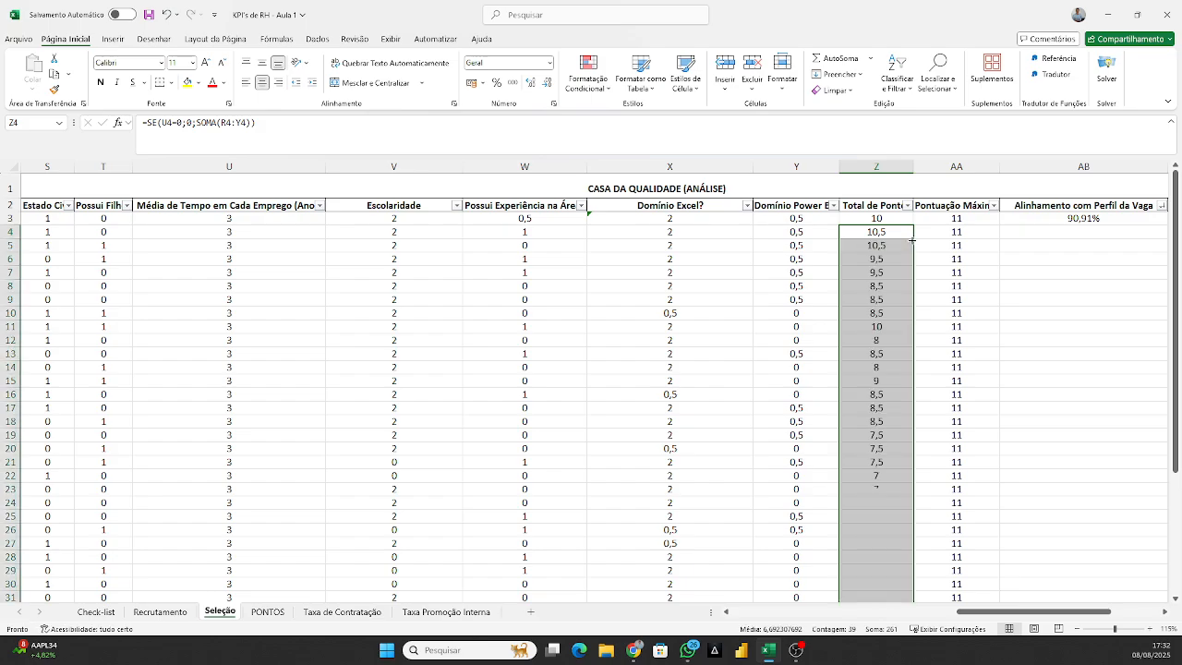
pyautogui.click(887, 233)
pyautogui.click(930, 247)
pyautogui.click(892, 236)
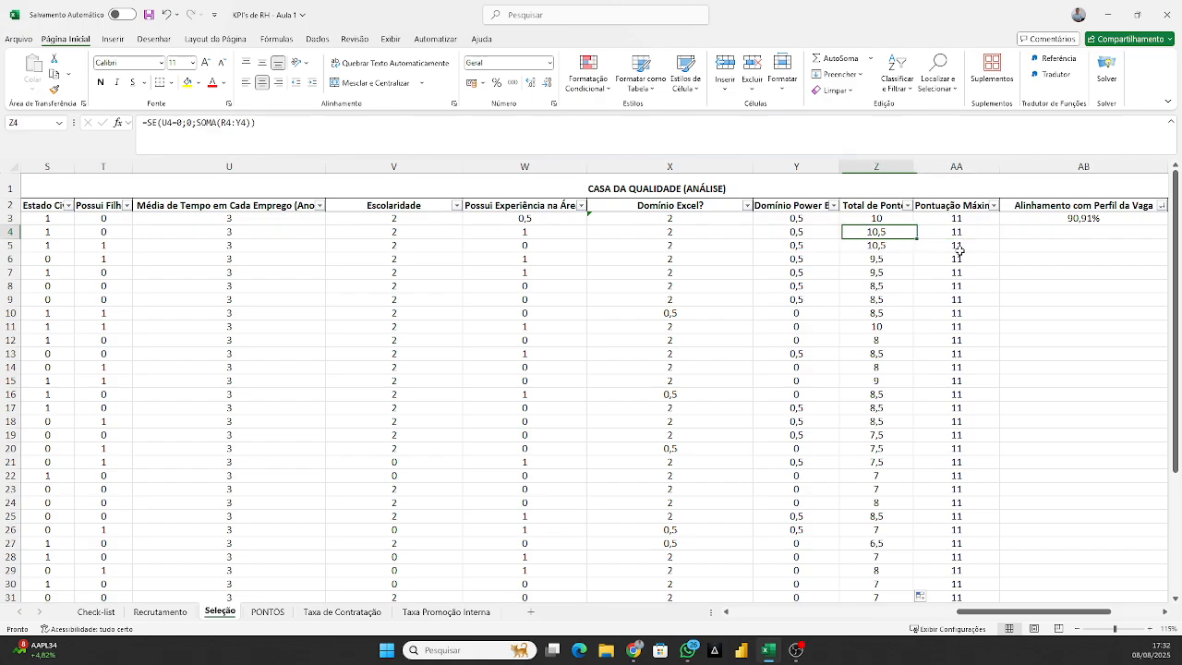
# Calculate the alignment with the job profile in AB4 as total points over maximum score, with =Z4/AA4.
pyautogui.press('Right')
pyautogui.press('Right')
pyautogui.press('Right')
pyautogui.press('Up')
pyautogui.press('Left')
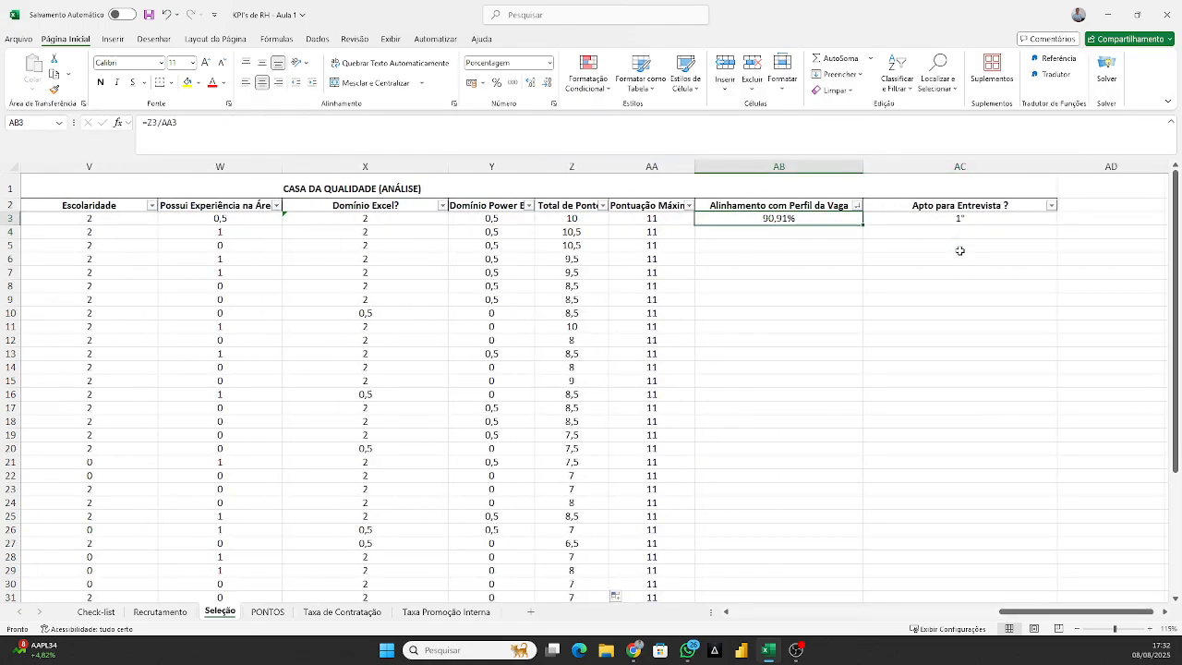
pyautogui.press('Down')
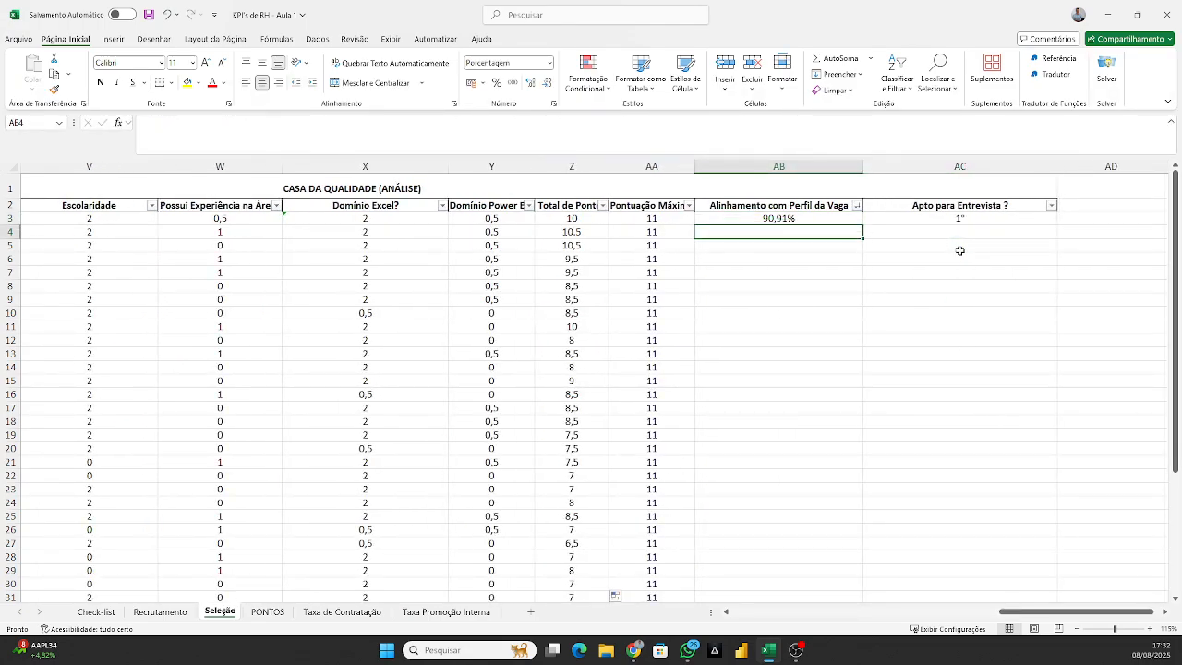
pyautogui.write('=')
pyautogui.press('Left')
pyautogui.press('Left')
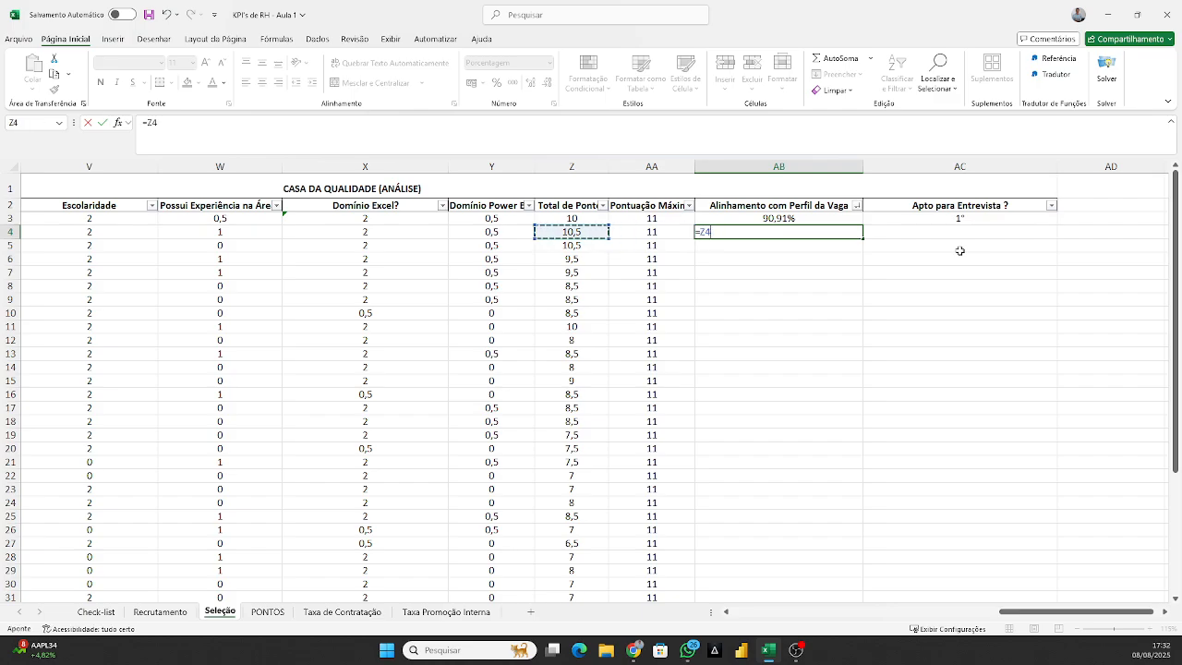
pyautogui.write('/')
pyautogui.press('Left')
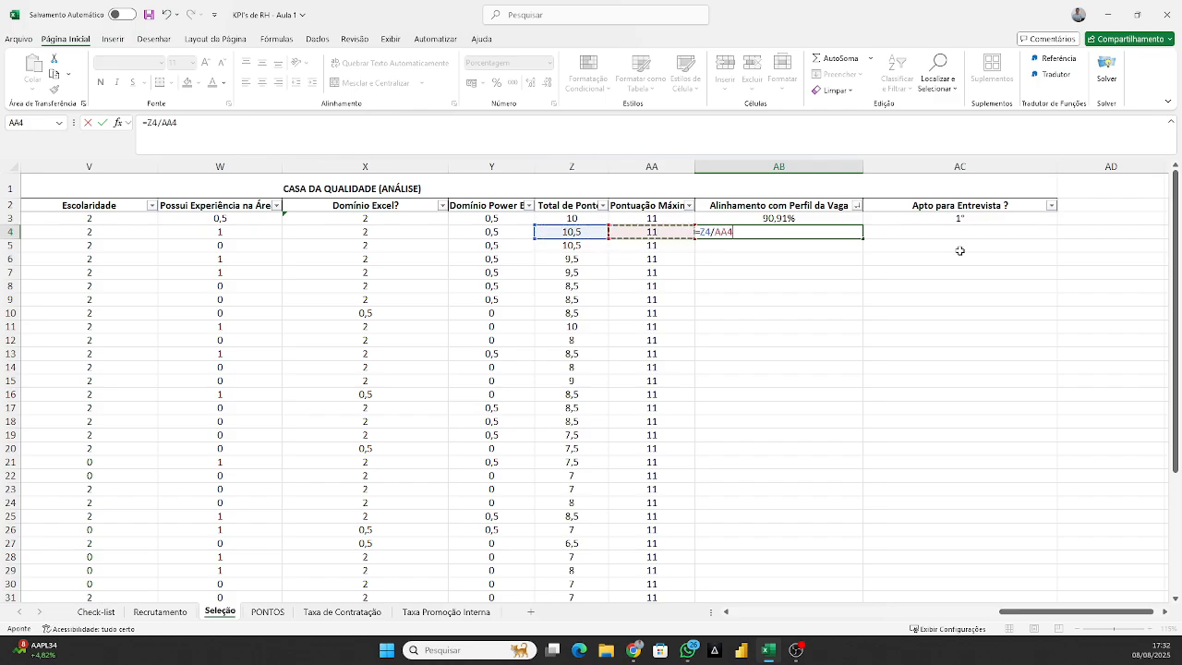
pyautogui.press('Return')
# Fill the alignment percentage formula from AB4 down to the remaining candidate rows.
pyautogui.click(809, 230)
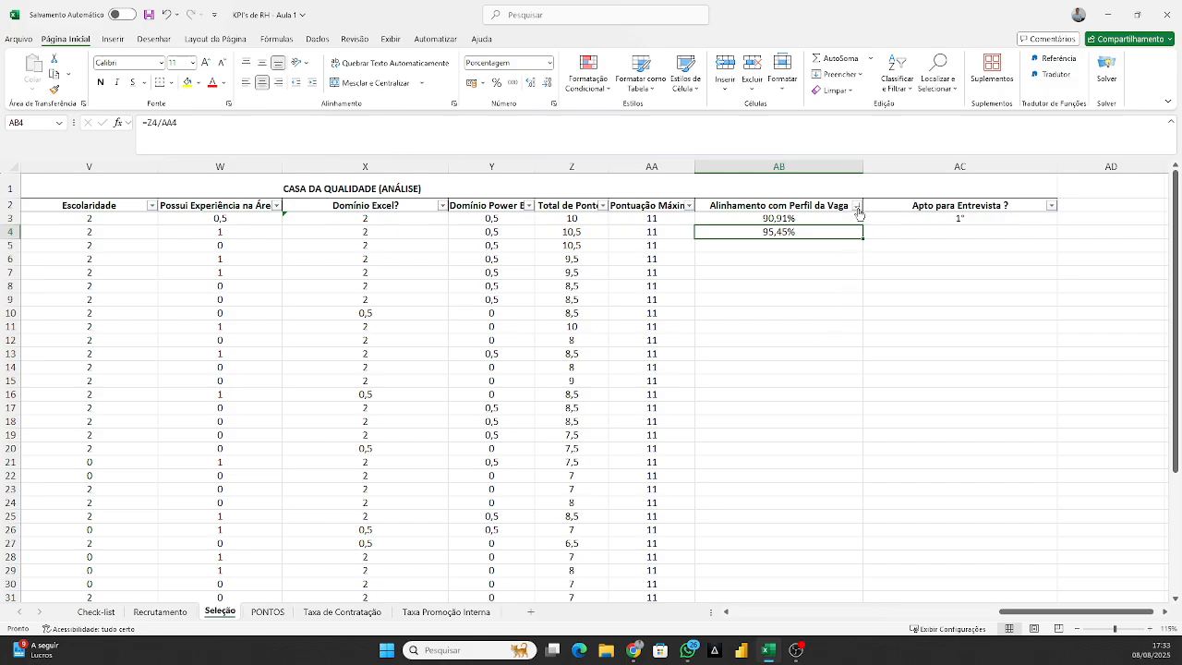
pyautogui.doubleClick(864, 240)
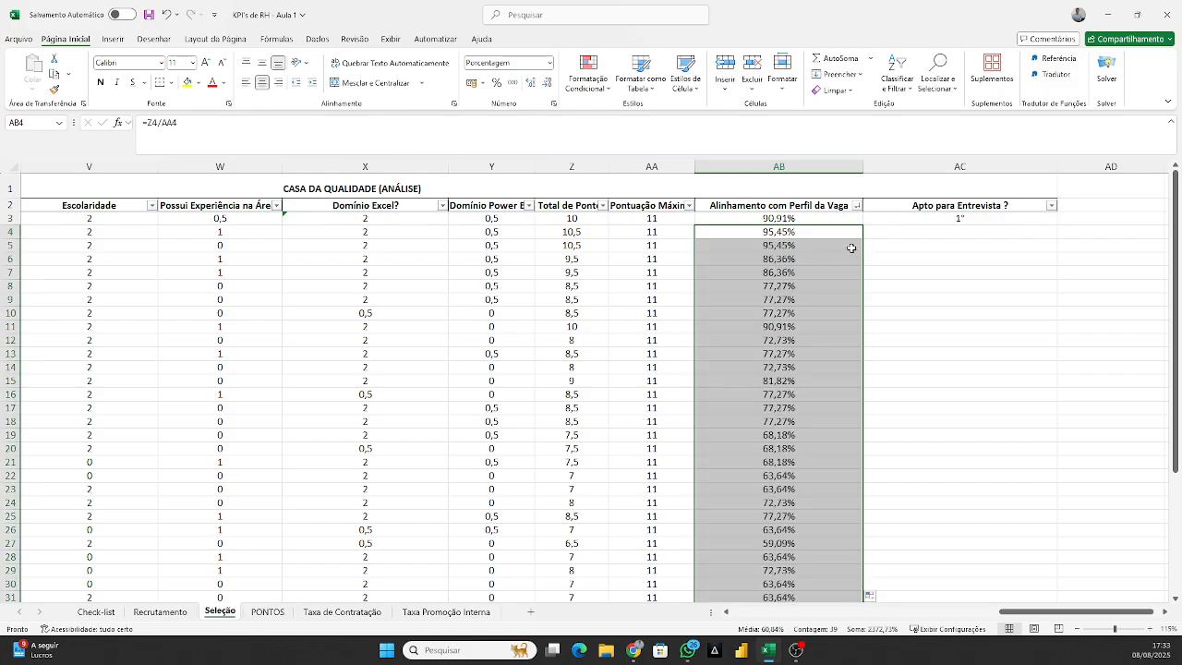
pyautogui.click(833, 233)
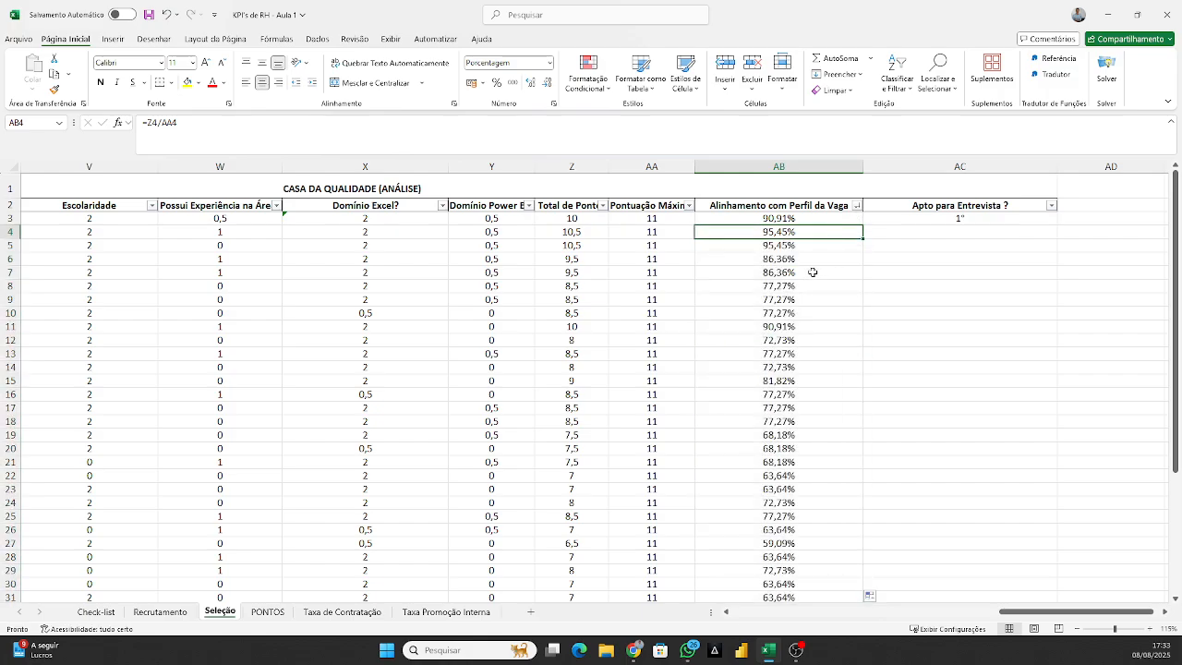
# Remove the filter from the scoring table's header row and reapply it from the job profile alignment header in AB2.
pyautogui.click(809, 256)
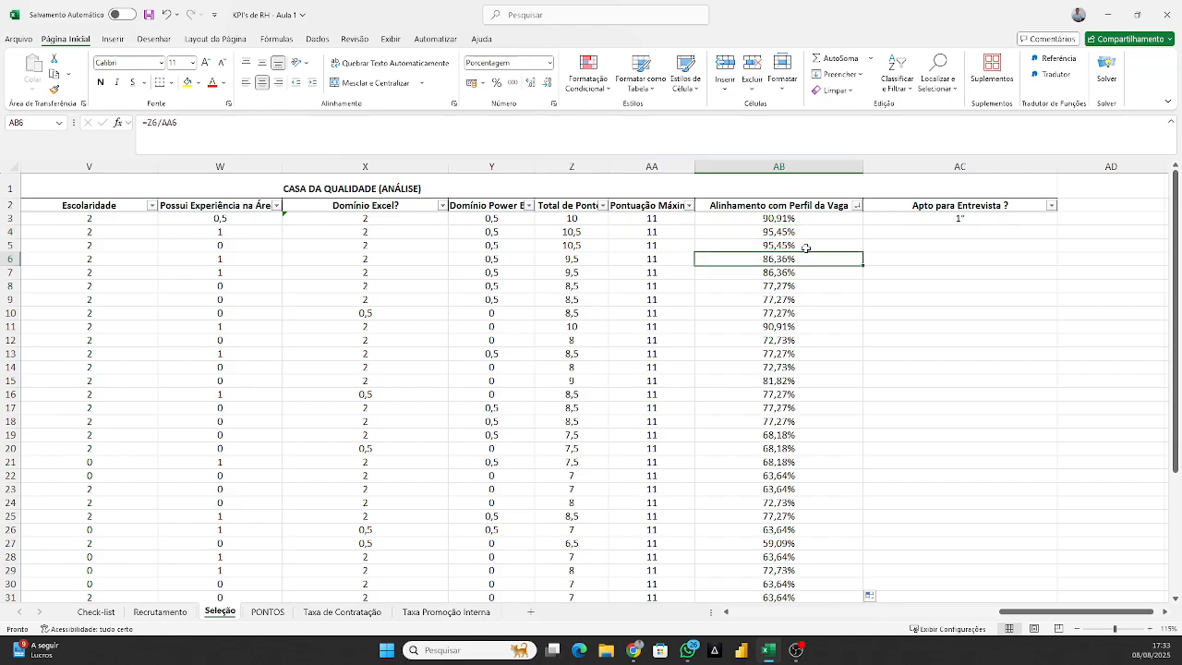
pyautogui.click(813, 232)
pyautogui.click(830, 211)
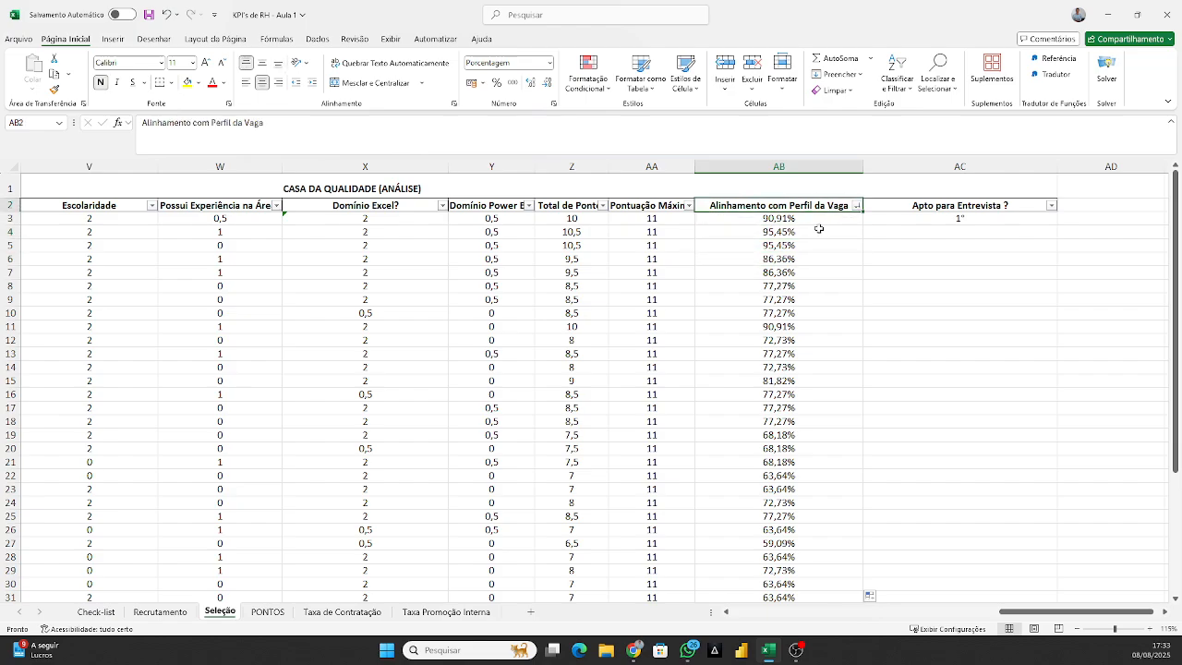
pyautogui.click(318, 39)
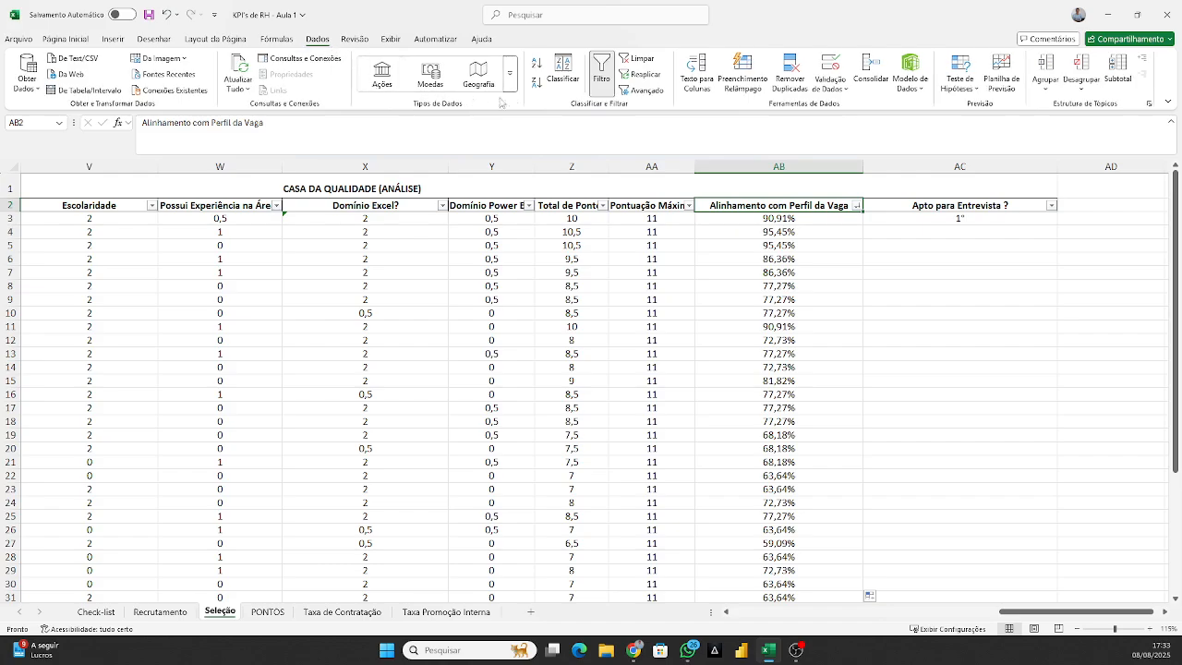
pyautogui.click(601, 74)
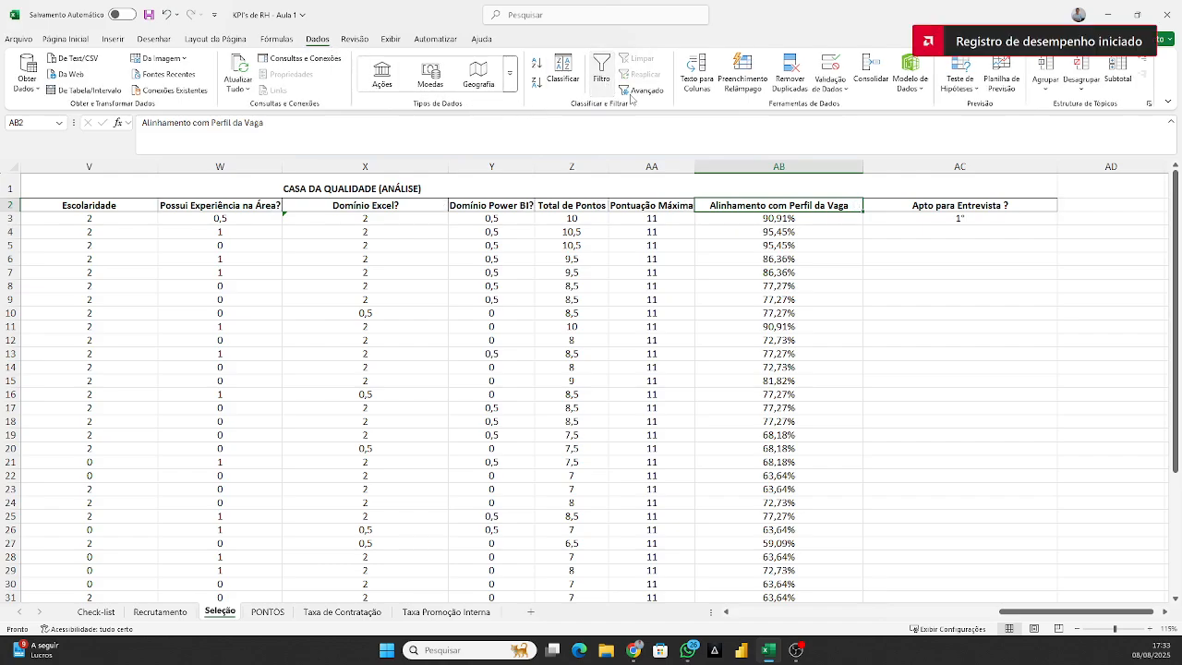
pyautogui.click(779, 259)
pyautogui.click(773, 207)
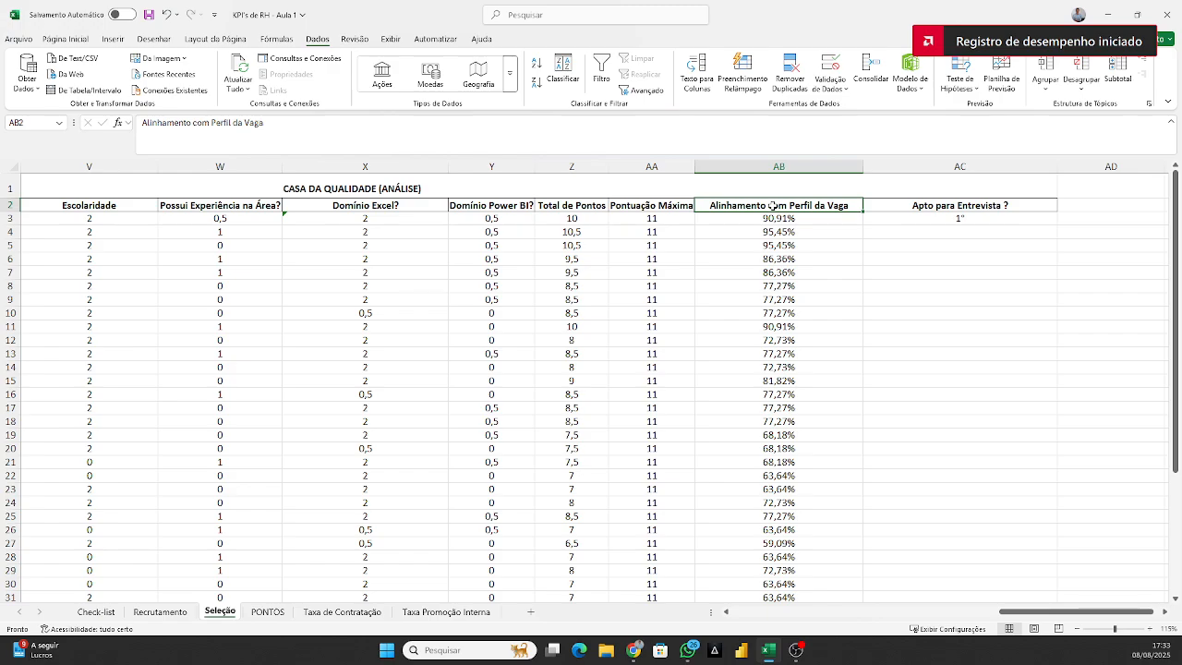
pyautogui.moveTo(774, 244); pyautogui.dragTo(778, 229)
pyautogui.click(781, 208)
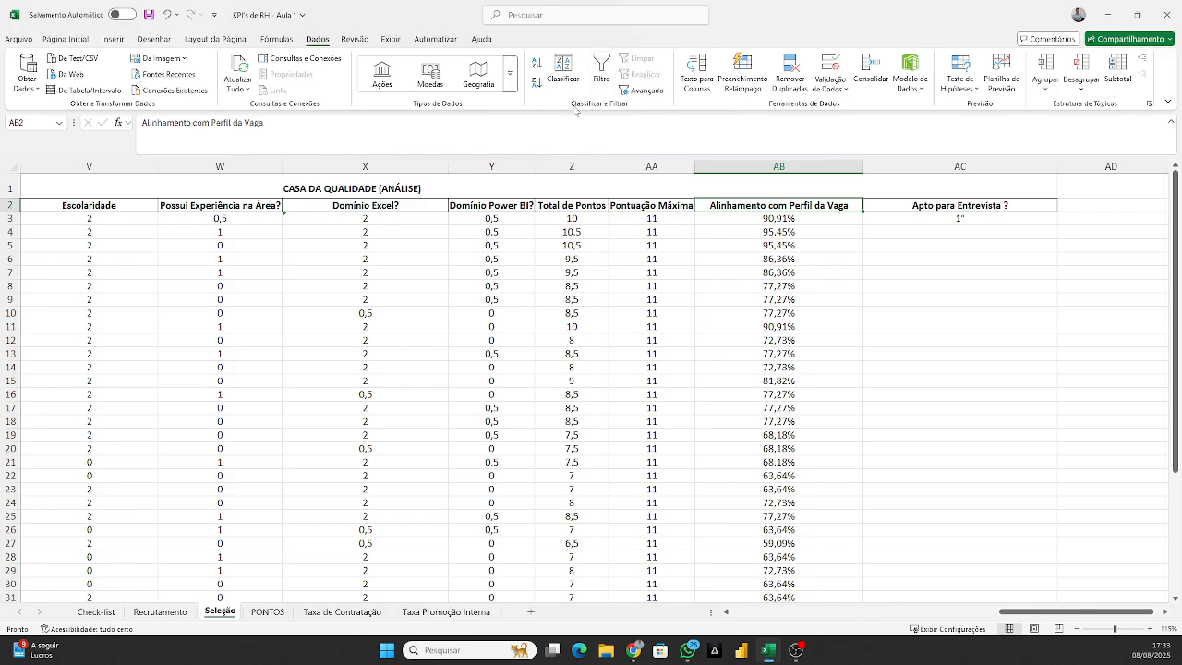
pyautogui.click(606, 71)
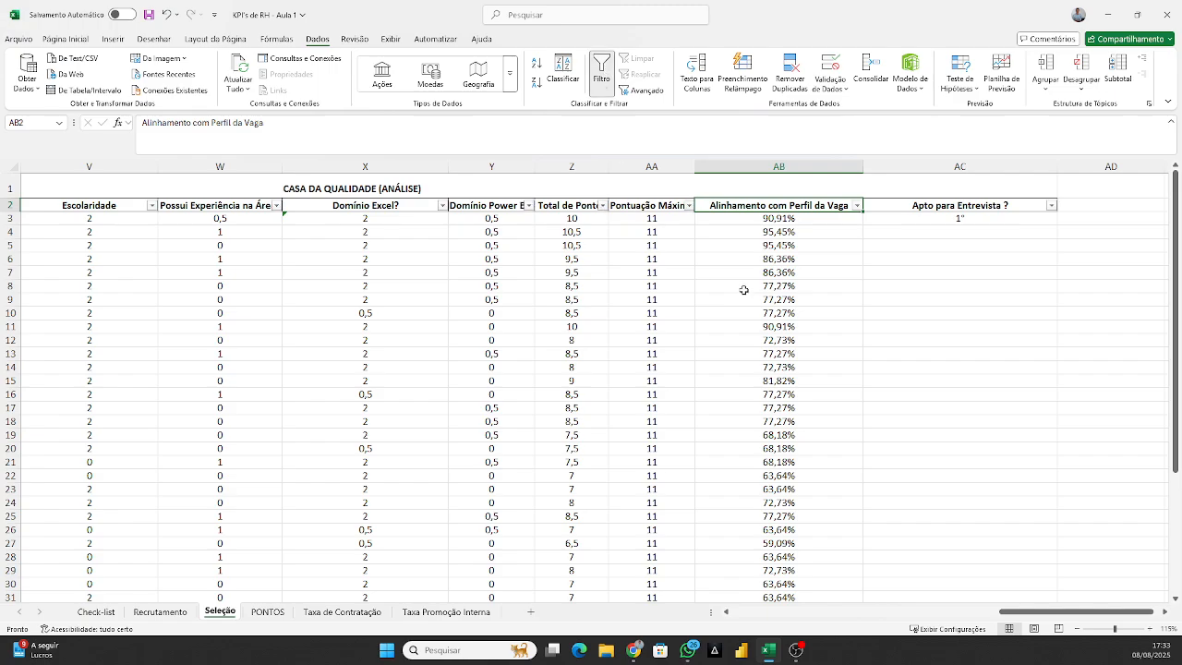
# Sort the scoring table by the Alinhamento com Perfil da Vaga column, from largest to smallest.
pyautogui.click(773, 271)
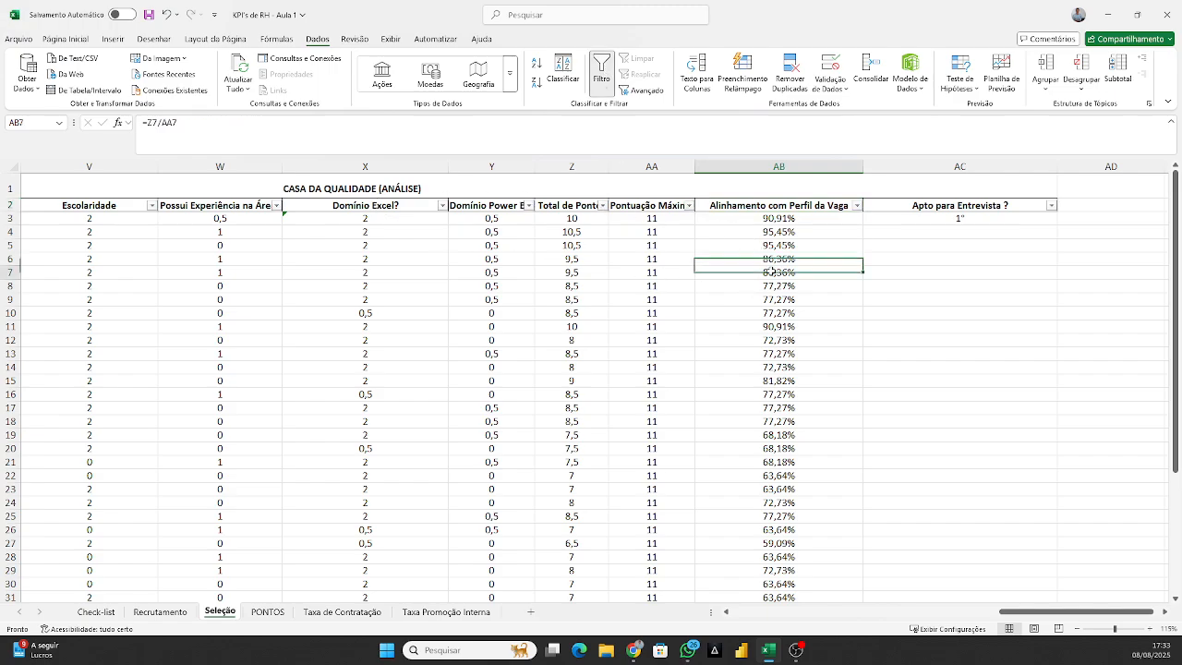
pyautogui.click(822, 207)
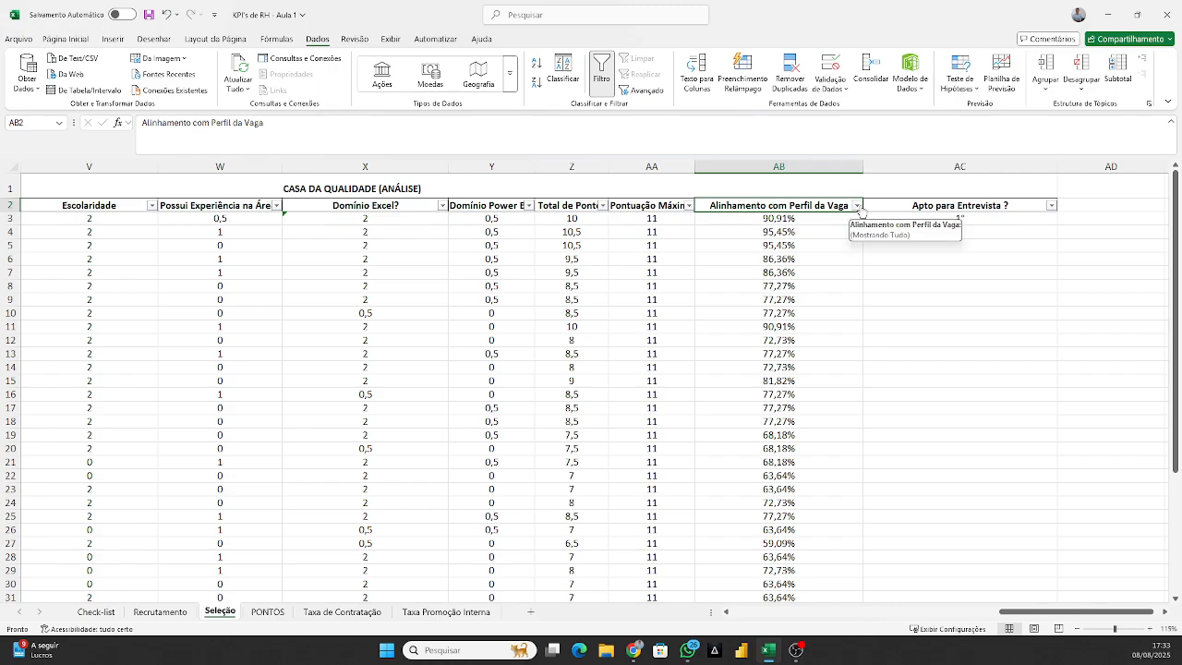
pyautogui.click(858, 207)
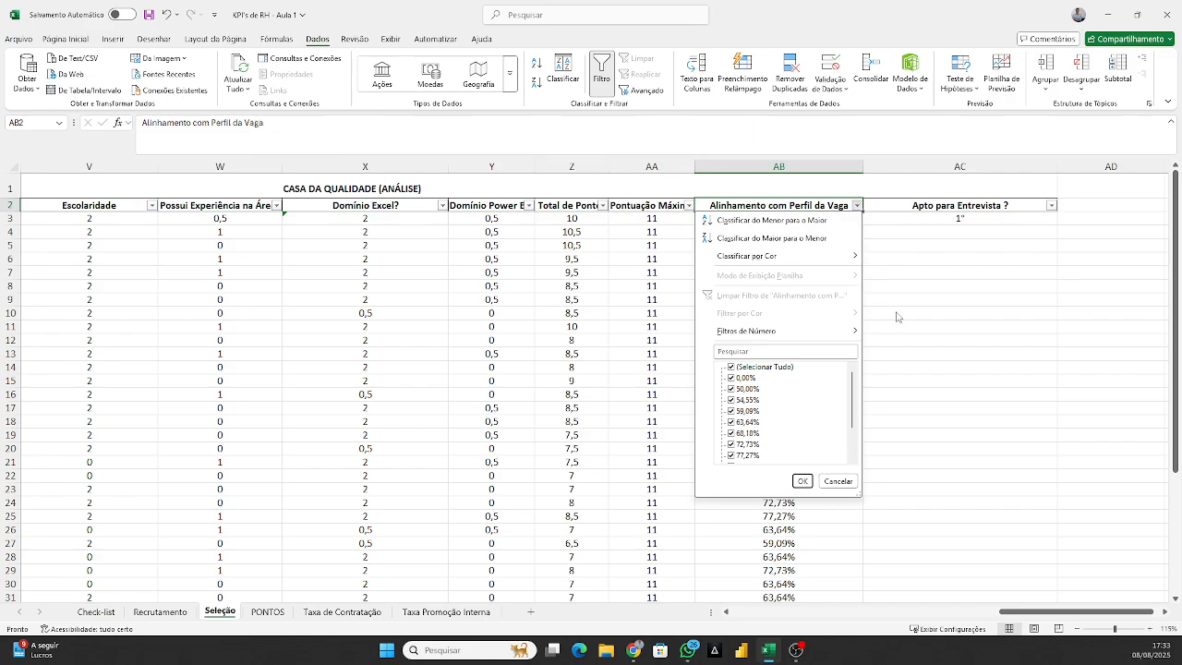
pyautogui.click(804, 238)
pyautogui.click(801, 232)
# Examine the sorted alignment percentages in column AB, from the first candidate down to the end of the list.
pyautogui.click(984, 246)
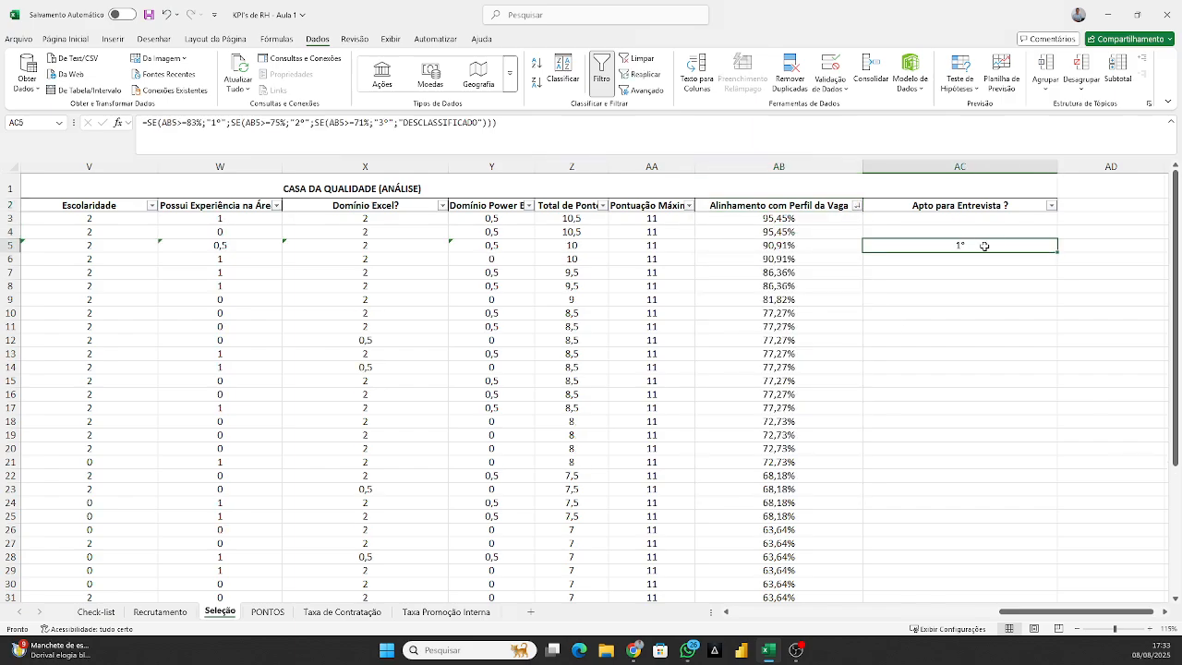
pyautogui.hotkey('ctrl', 'c')
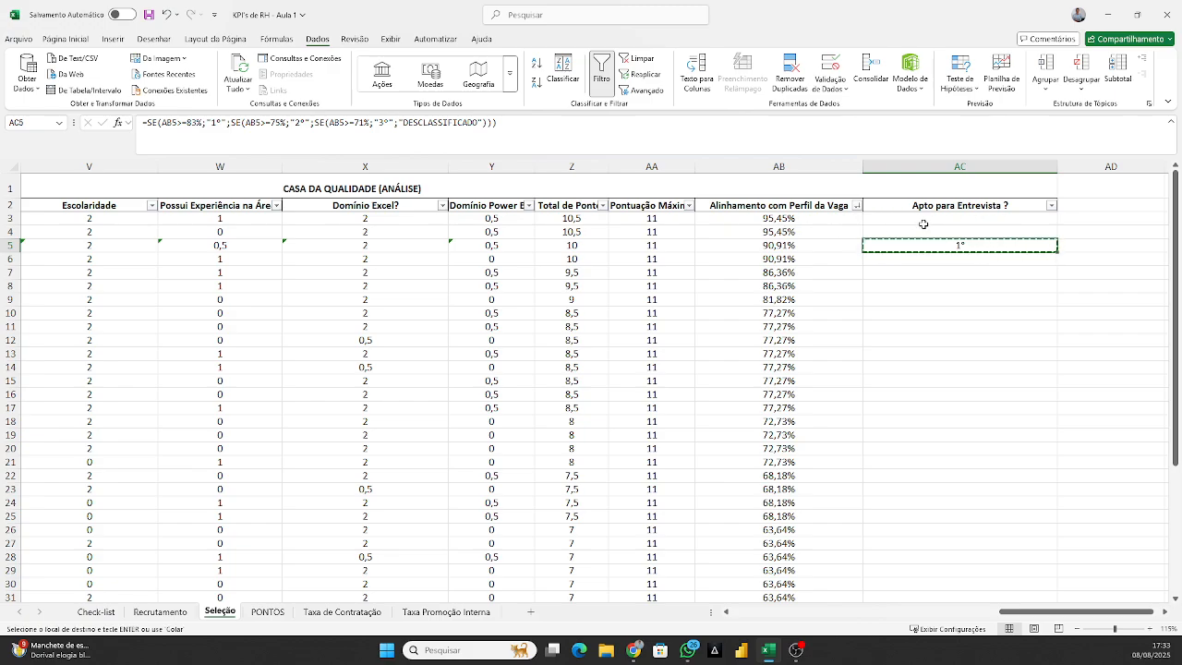
pyautogui.click(821, 220)
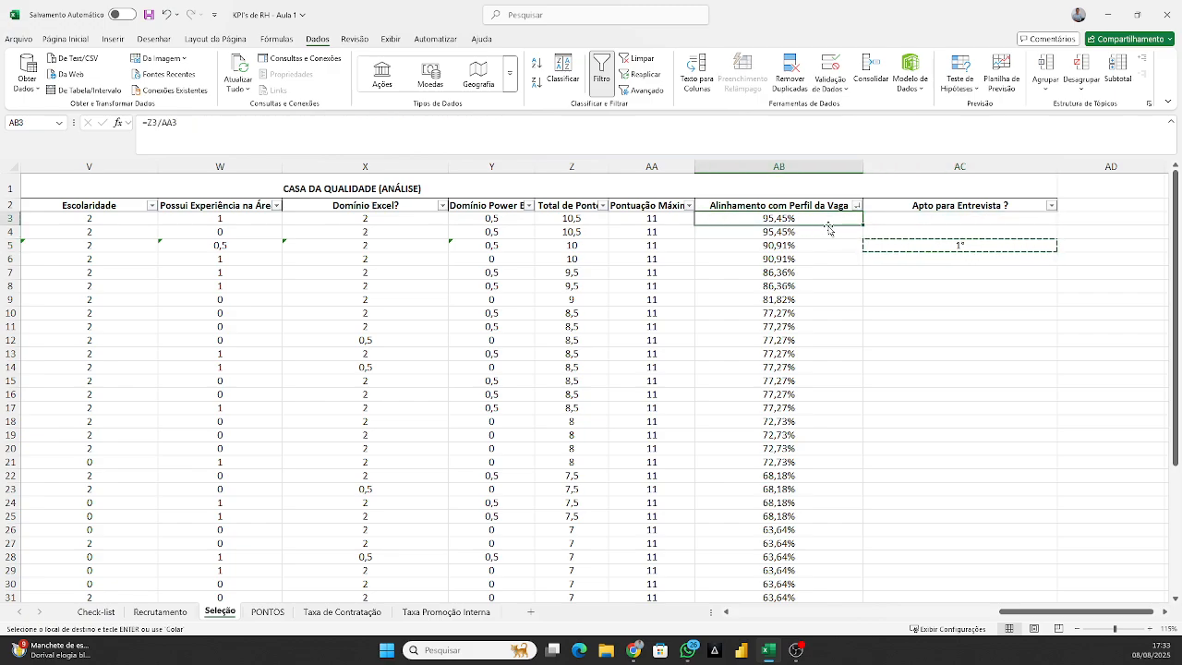
pyautogui.press('Up')
pyautogui.press('Down')
pyautogui.press('Down')
pyautogui.press('Up')
pyautogui.press('Down')
pyautogui.press('Down')
pyautogui.press('Down')
pyautogui.press('Down')
pyautogui.press('Down')
pyautogui.press('Down')
pyautogui.press('Down')
pyautogui.press('Down')
pyautogui.press('Down')
pyautogui.press('Down')
pyautogui.press('Down')
pyautogui.press('Down')
pyautogui.press('Down')
pyautogui.press('Down')
pyautogui.press('Down')
pyautogui.press('Down')
pyautogui.press('Down')
pyautogui.press('Down')
pyautogui.press('Down')
pyautogui.press('Down')
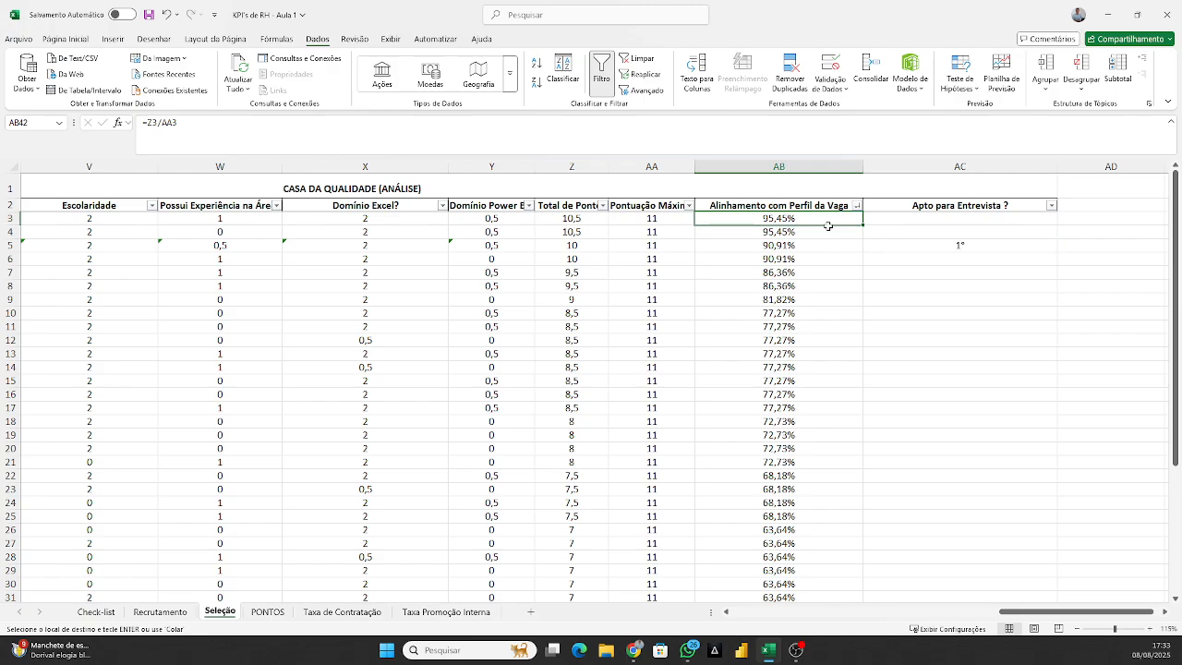
pyautogui.press('Up')
pyautogui.press('Up')
pyautogui.press('Up')
pyautogui.press('Up')
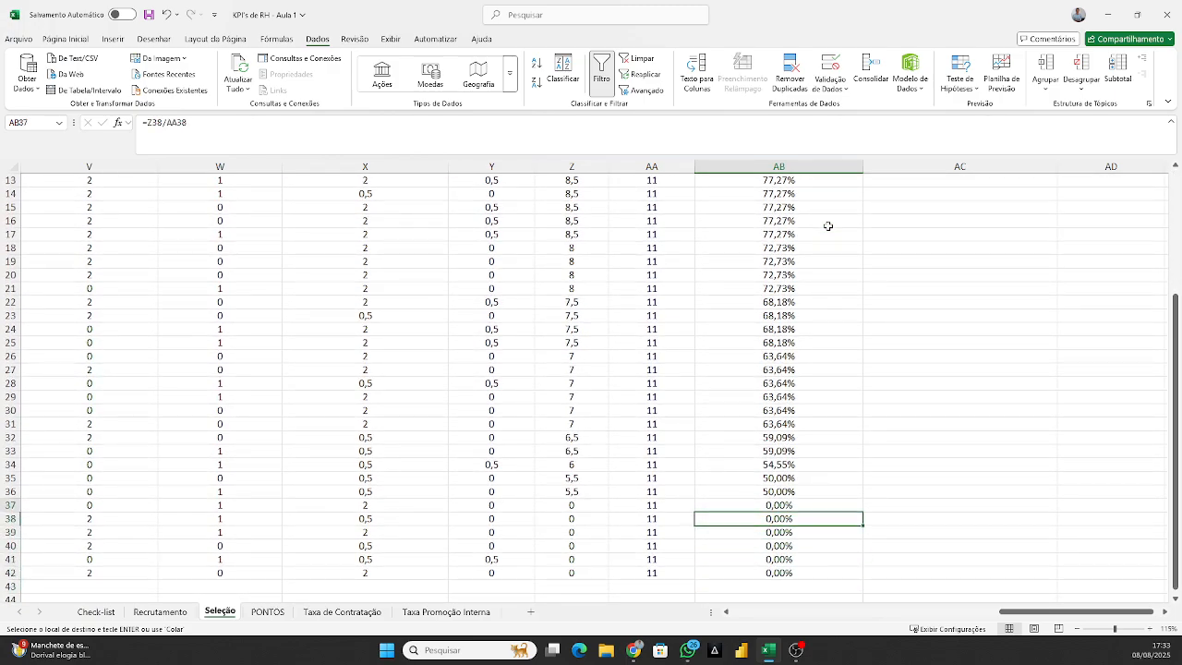
# Review the individual criterion scores of the candidate in row 37, from column AB back to column U.
pyautogui.hotkey('shift', 'Left')
pyautogui.hotkey('shift', 'Left')
pyautogui.hotkey('shift', 'Left')
pyautogui.hotkey('shift', 'Left')
pyautogui.hotkey('shift', 'Left')
pyautogui.hotkey('shift', 'Left')
pyautogui.hotkey('shift', 'Left')
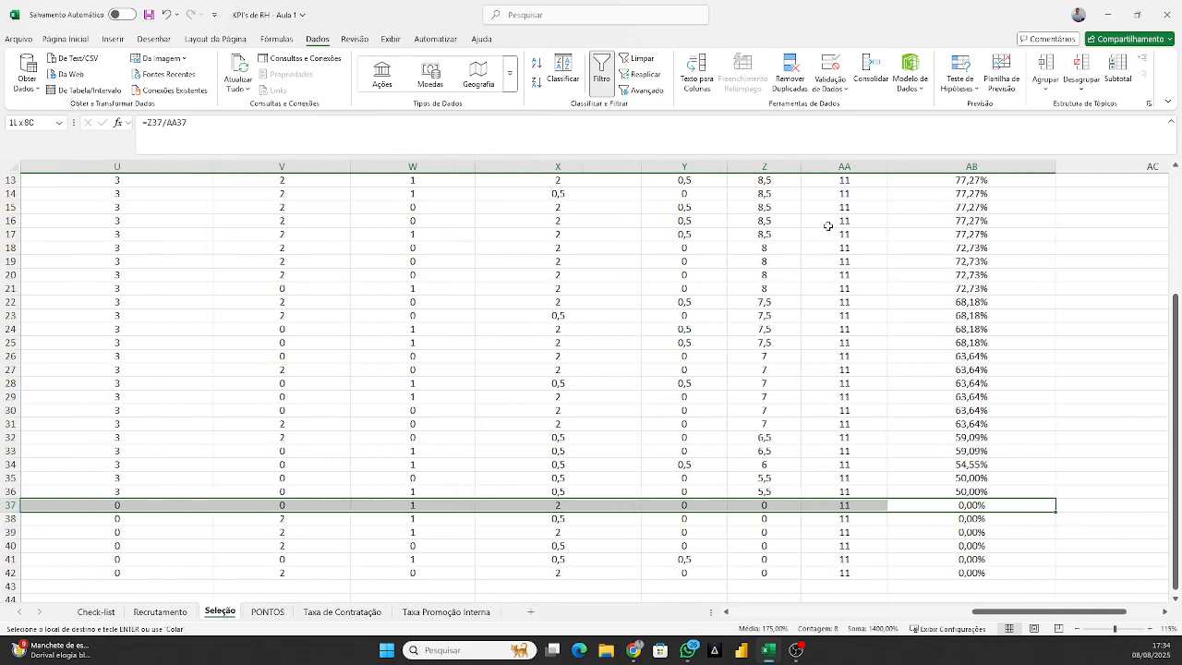
pyautogui.press('Right')
pyautogui.press('Right')
pyautogui.press('Left')
pyautogui.press('Left')
# Examine the nested SE formula in AC5 that classifies candidates for interview by their alignment percentage.
pyautogui.hotkey('ctrl', 'Up')
pyautogui.press('Right')
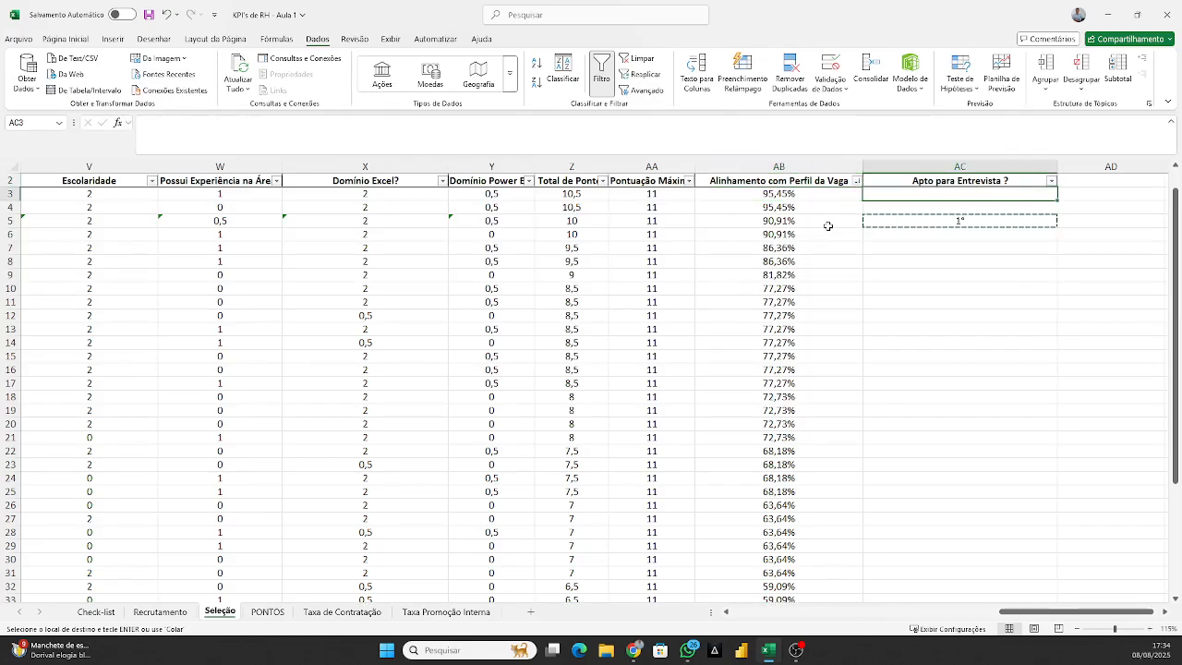
pyautogui.press('Down')
pyautogui.press('Down')
pyautogui.press('Down')
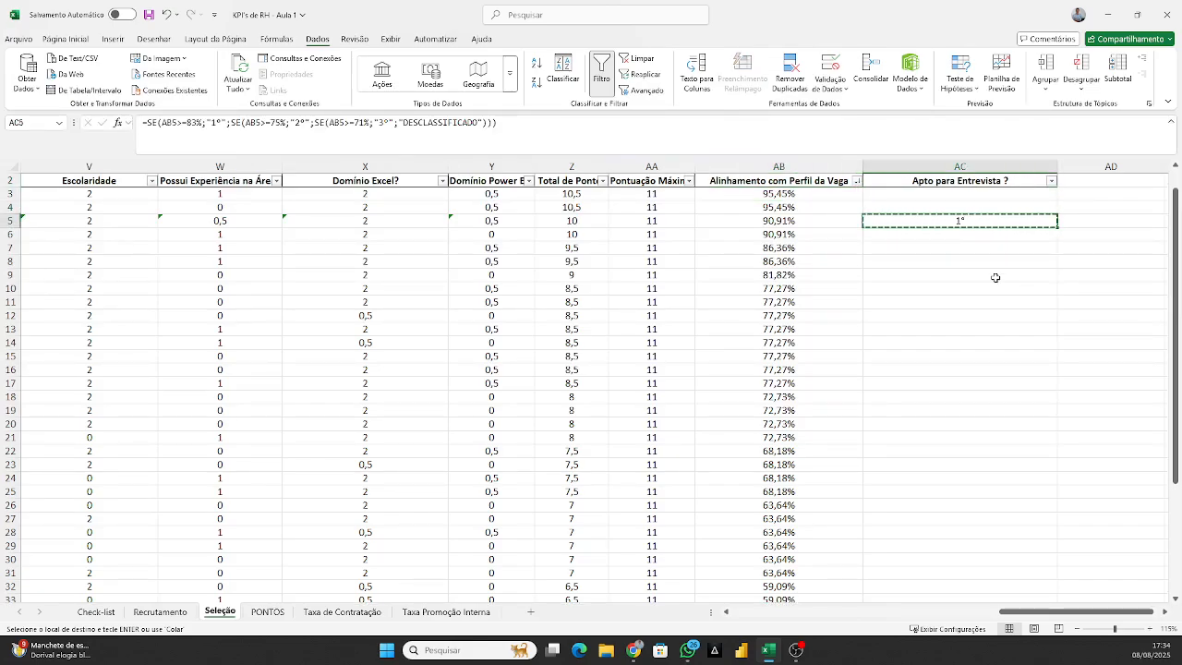
pyautogui.click(203, 122)
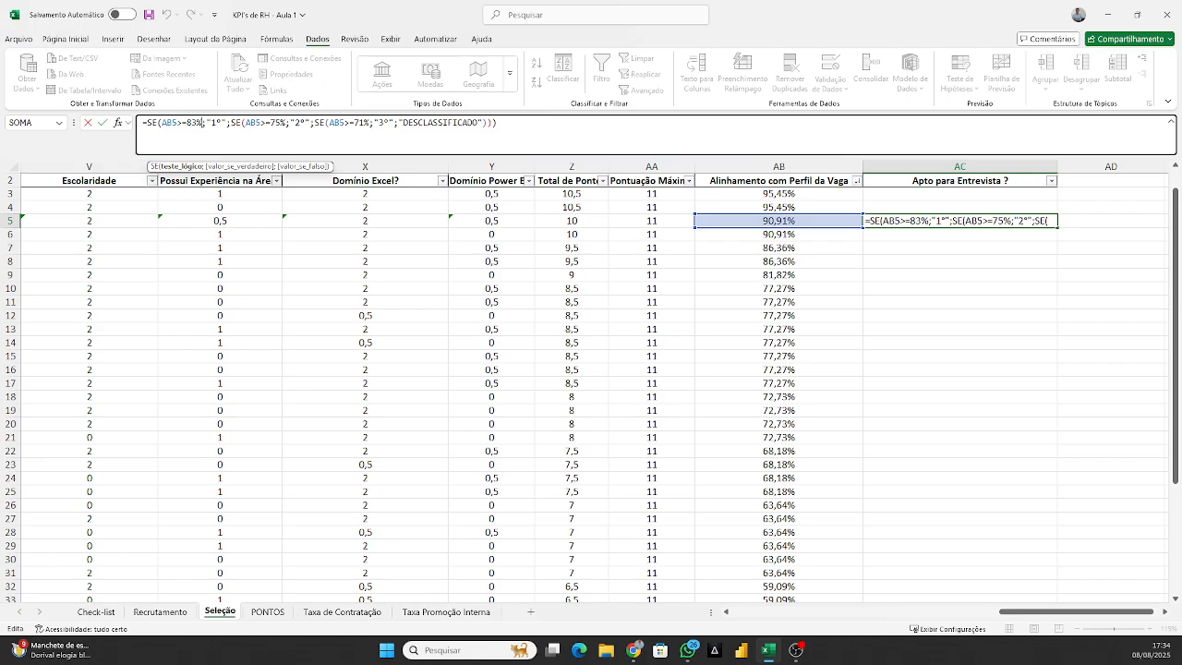
pyautogui.hotkey('alt', 'Tab')
pyautogui.press('Return')
pyautogui.click(932, 197)
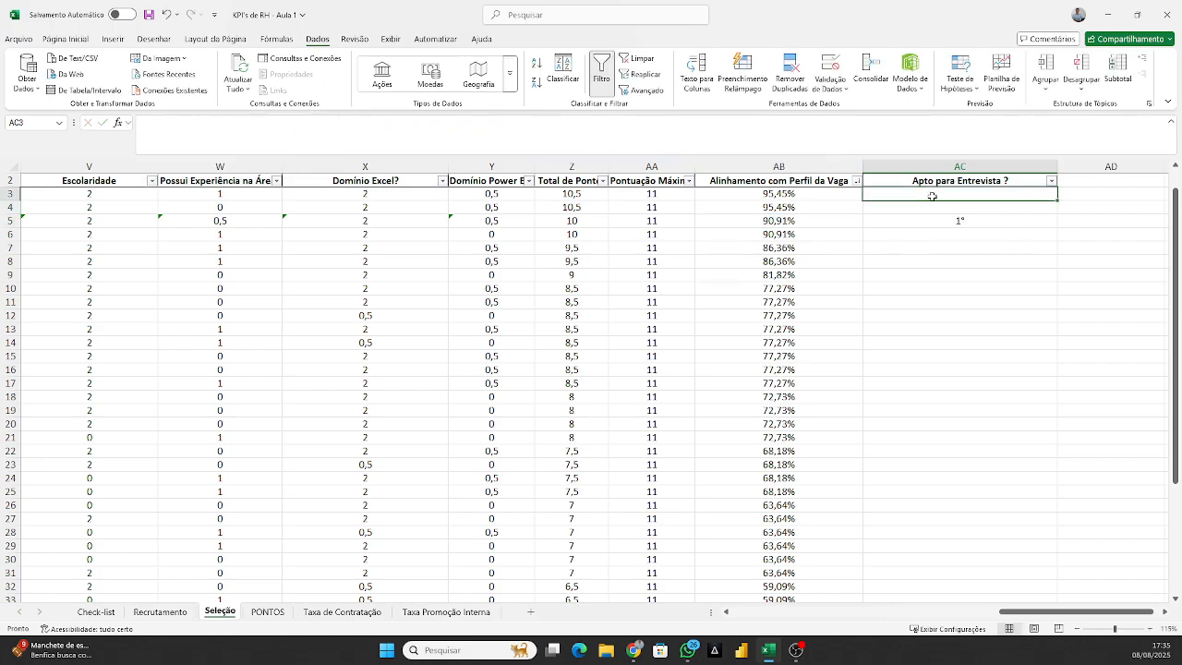
pyautogui.write('=SE(')
pyautogui.press('Escape')
# Try to copy the interview classification formula from AC5 to the PONTOS sheet.
pyautogui.click(942, 221)
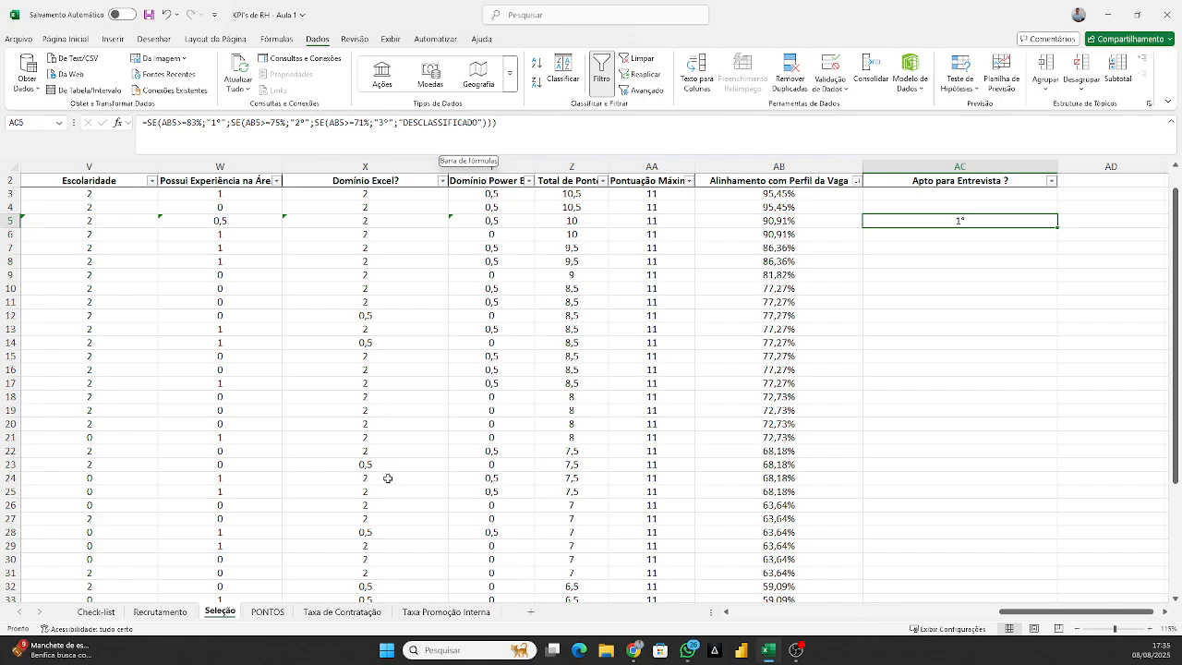
pyautogui.click(268, 611)
pyautogui.click(155, 271)
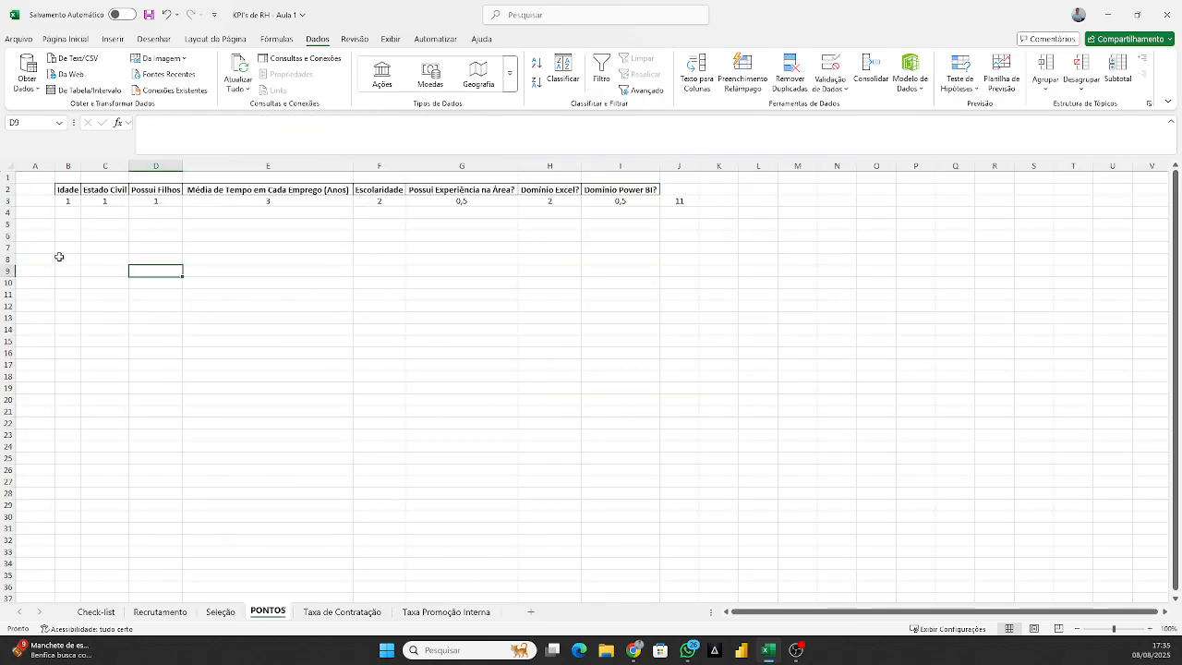
pyautogui.click(61, 258)
pyautogui.click(229, 610)
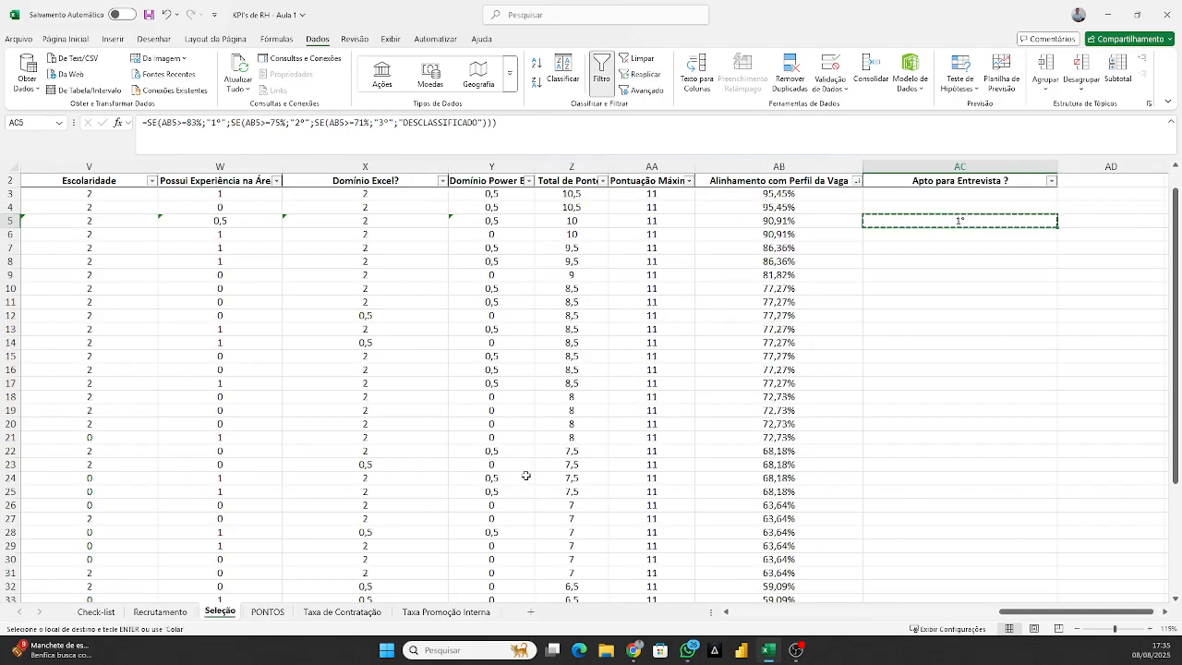
pyautogui.press('Escape')
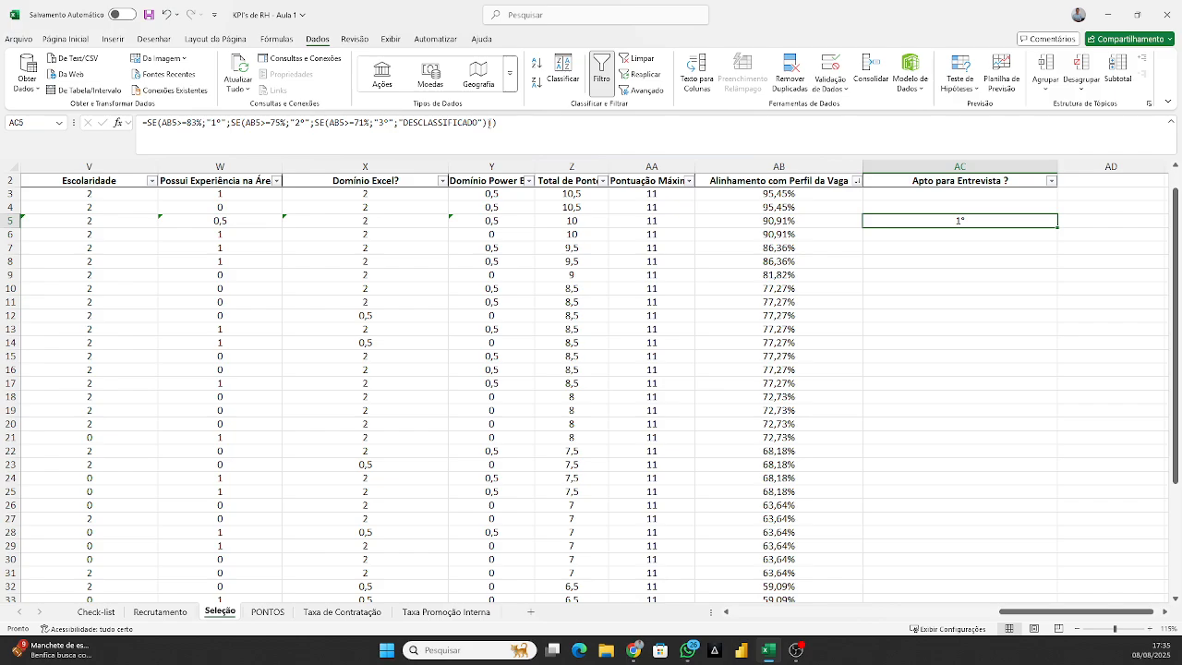
pyautogui.moveTo(488, 123); pyautogui.dragTo(162, 122)
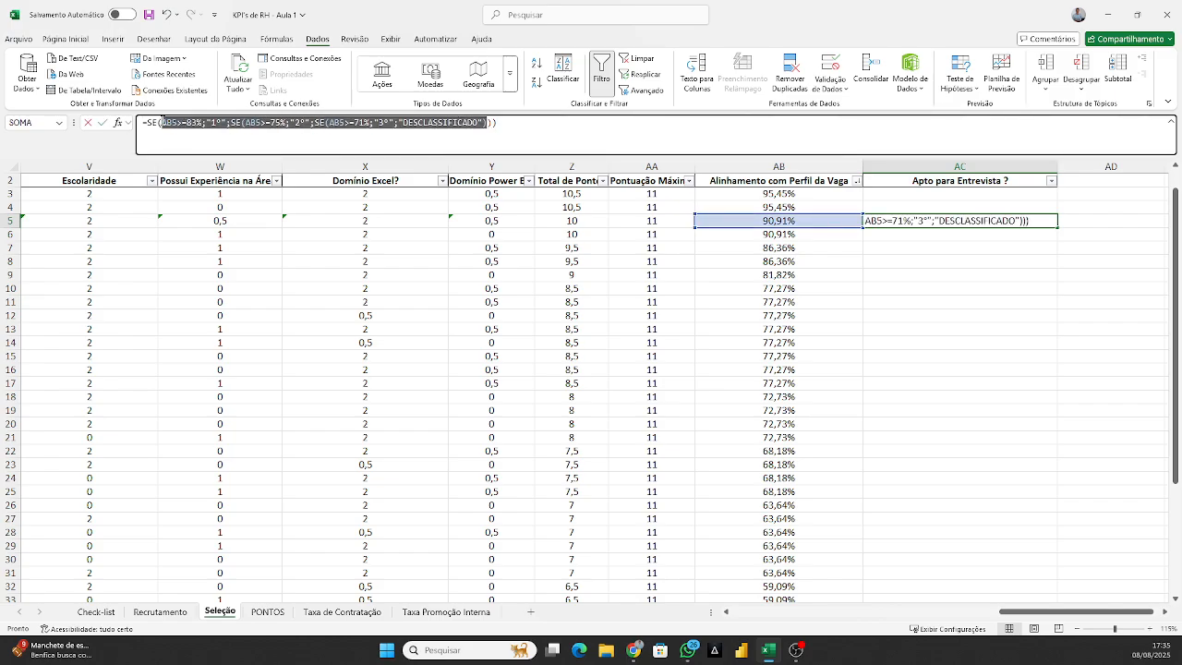
pyautogui.click(268, 611)
pyautogui.click(222, 407)
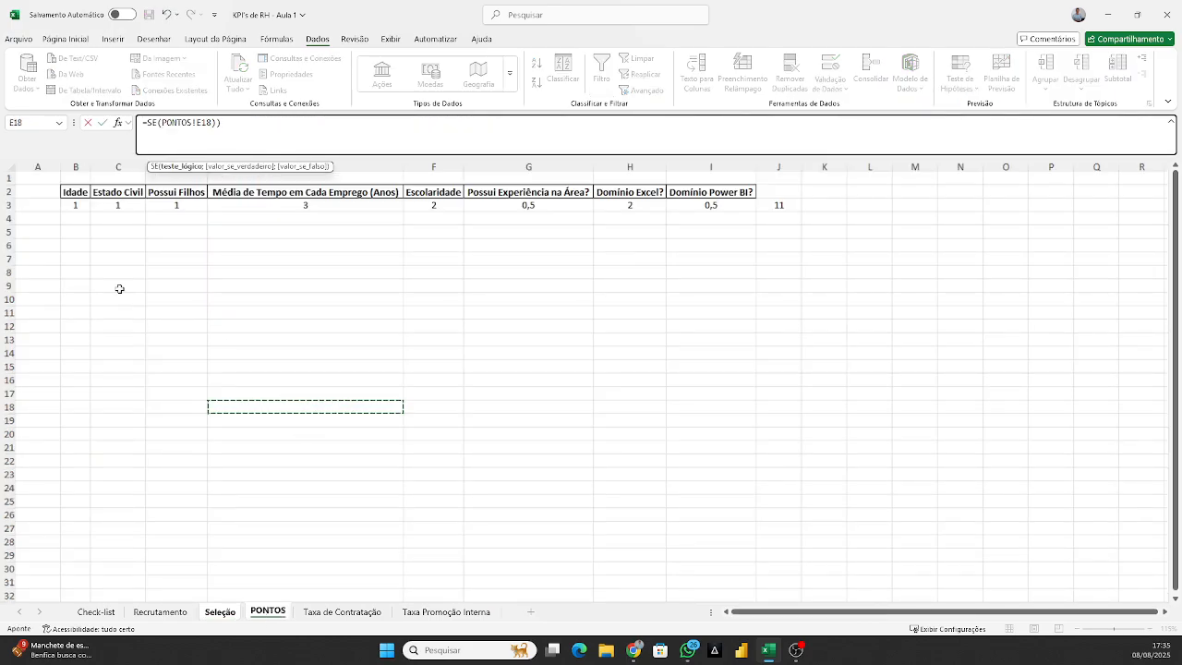
pyautogui.click(105, 310)
pyautogui.click(116, 323)
pyautogui.press('Escape')
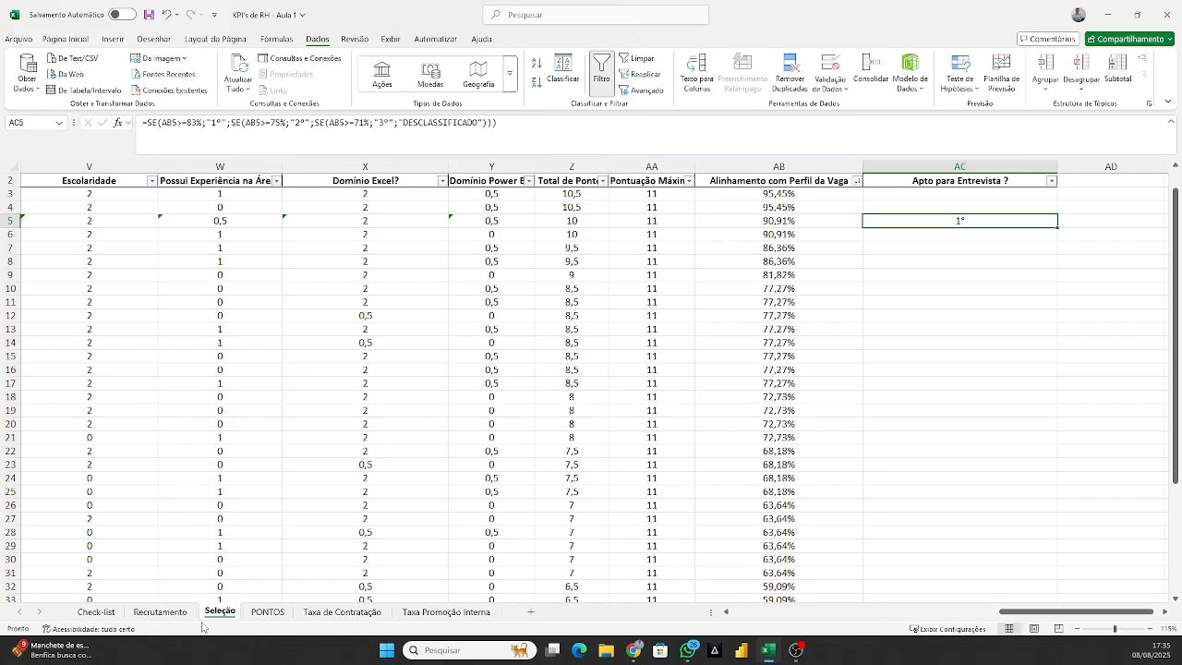
# Copy the conditions of the AC5 classification formula, without the leading =SE, and paste them as text into B10 of the PONTOS sheet.
pyautogui.doubleClick(167, 123)
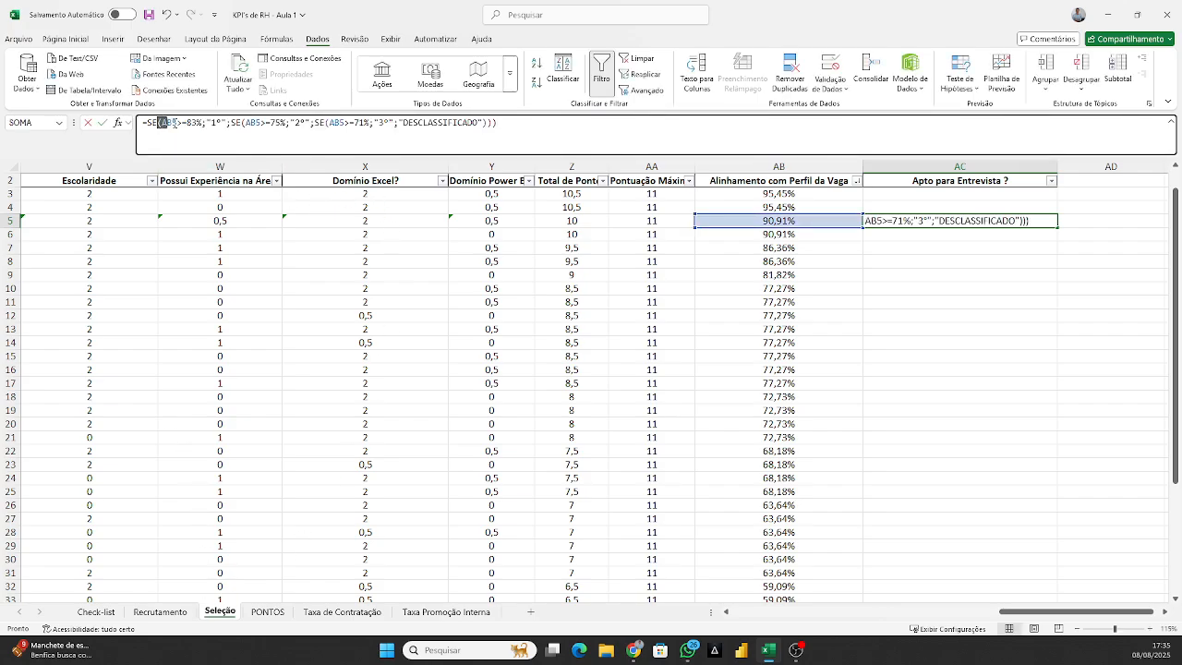
pyautogui.moveTo(159, 123); pyautogui.dragTo(486, 123)
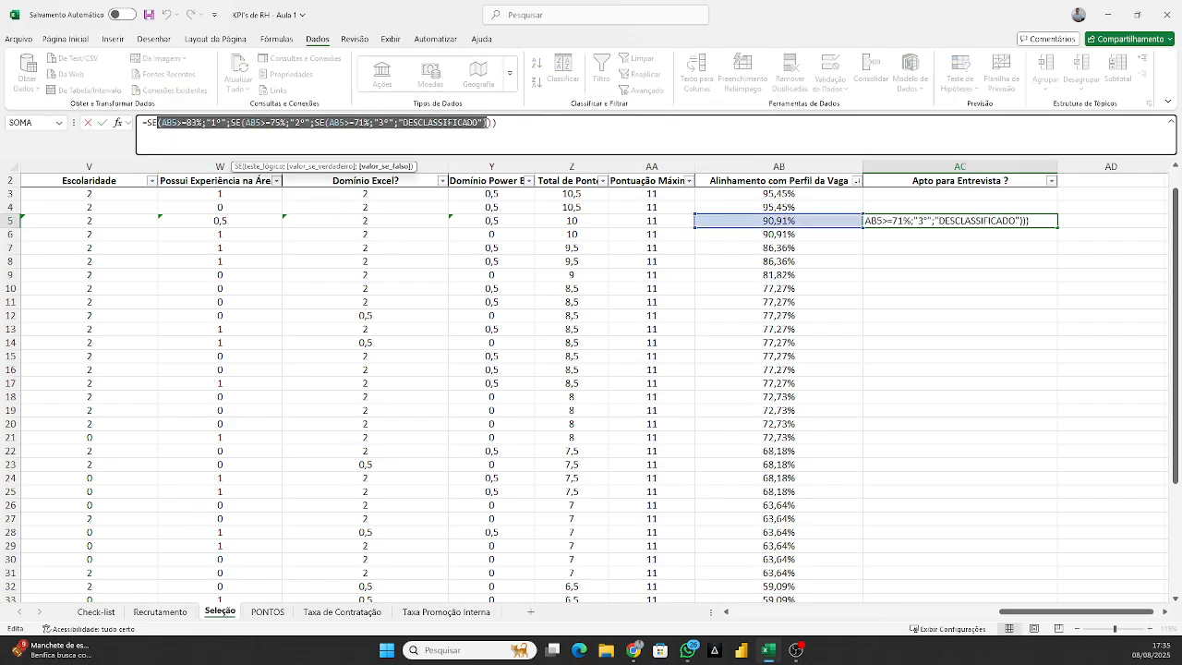
pyautogui.click(275, 614)
pyautogui.click(72, 283)
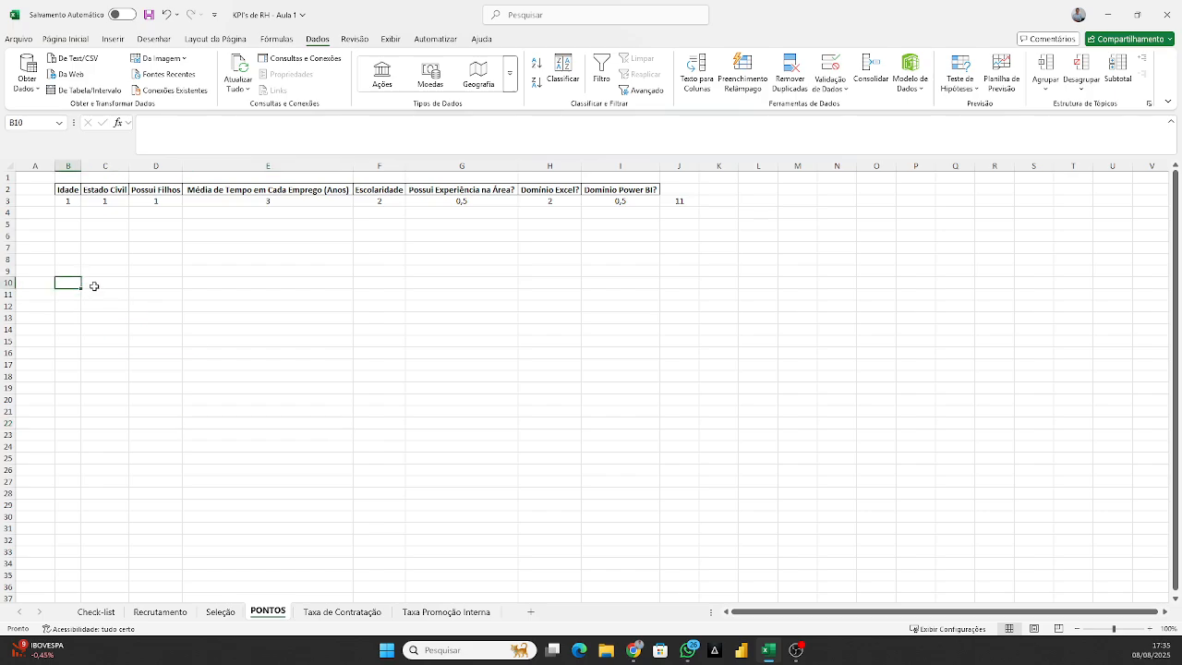
pyautogui.hotkey('ctrl', 'v')
pyautogui.click(736, 303)
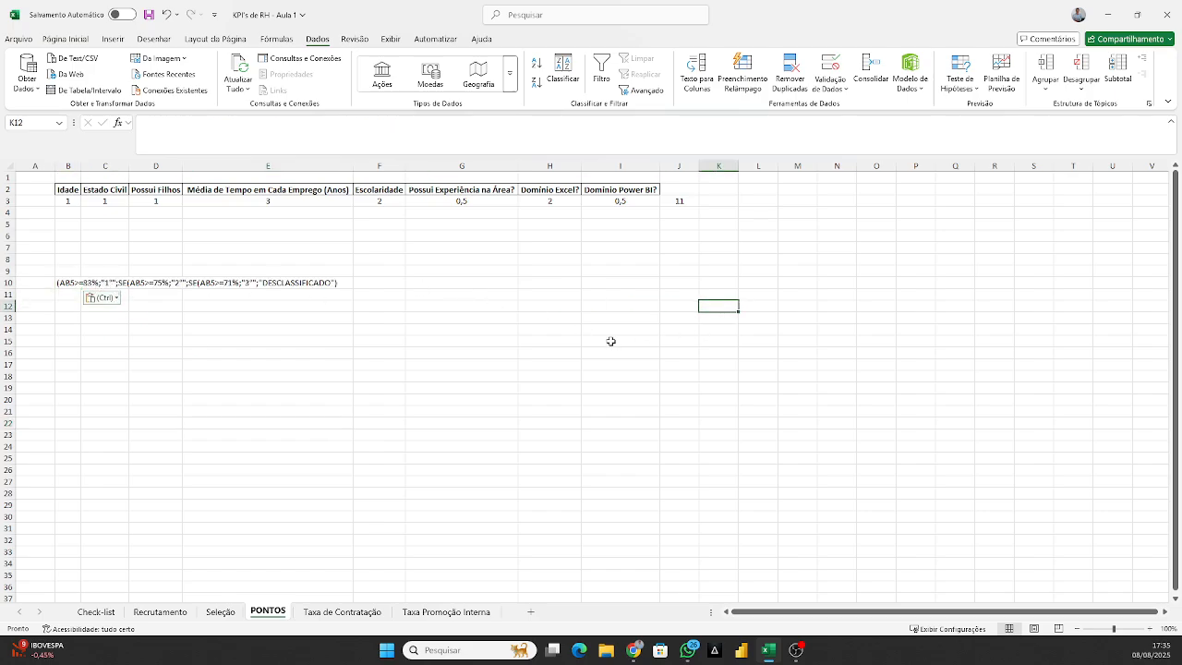
# Record the first classification rule below the pasted formula, with >83% in B14 and 1º in C14.
pyautogui.click(231, 342)
pyautogui.click(92, 332)
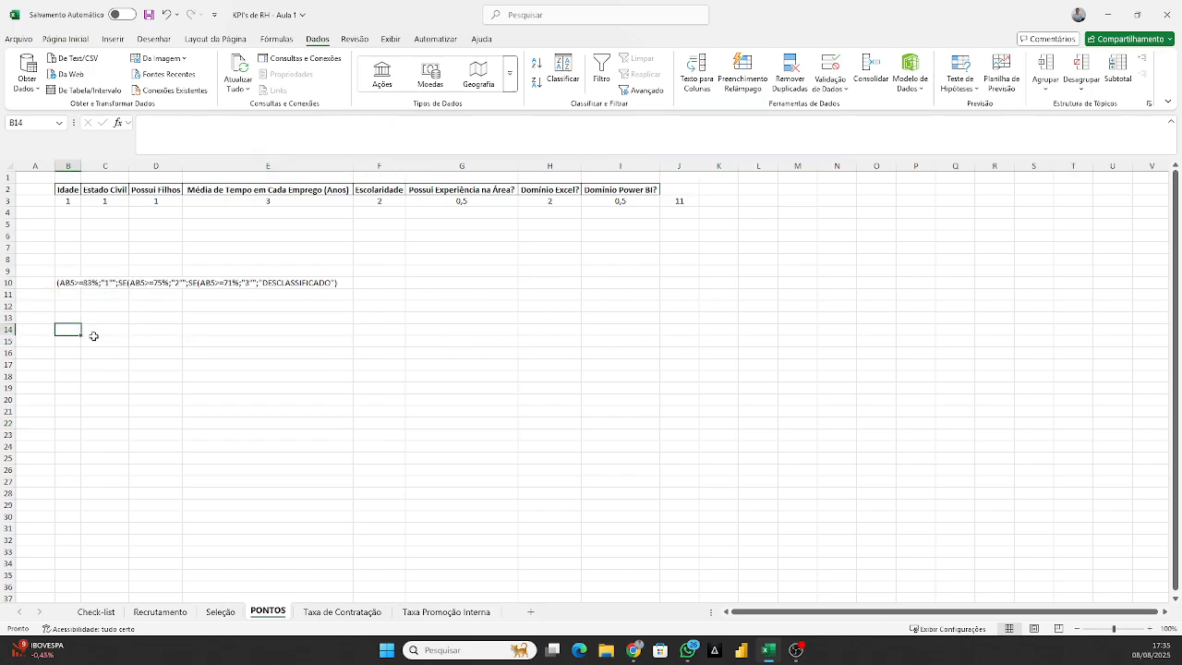
pyautogui.write('8')
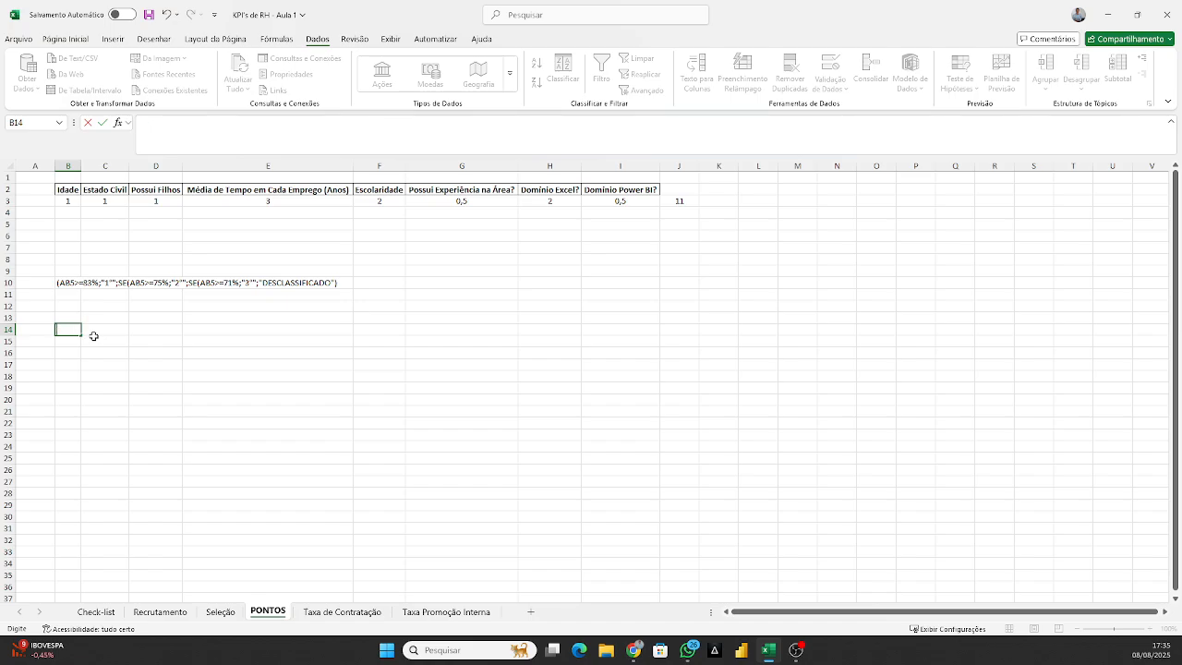
pyautogui.write('>83%')
pyautogui.click(95, 340)
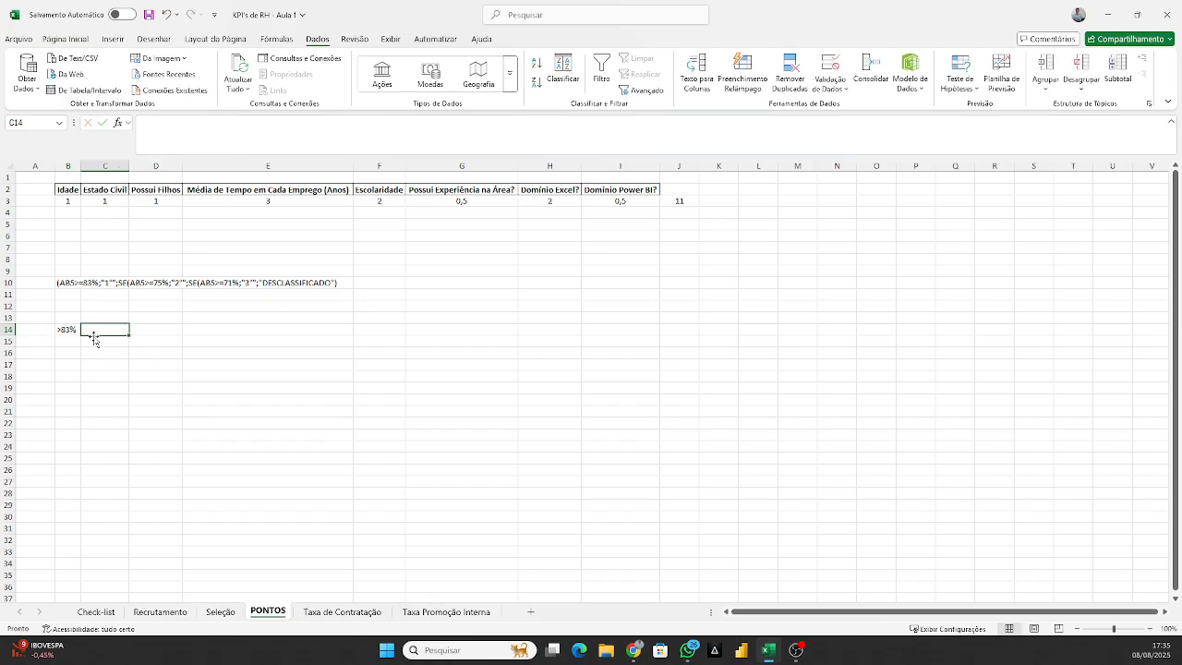
pyautogui.write('1')
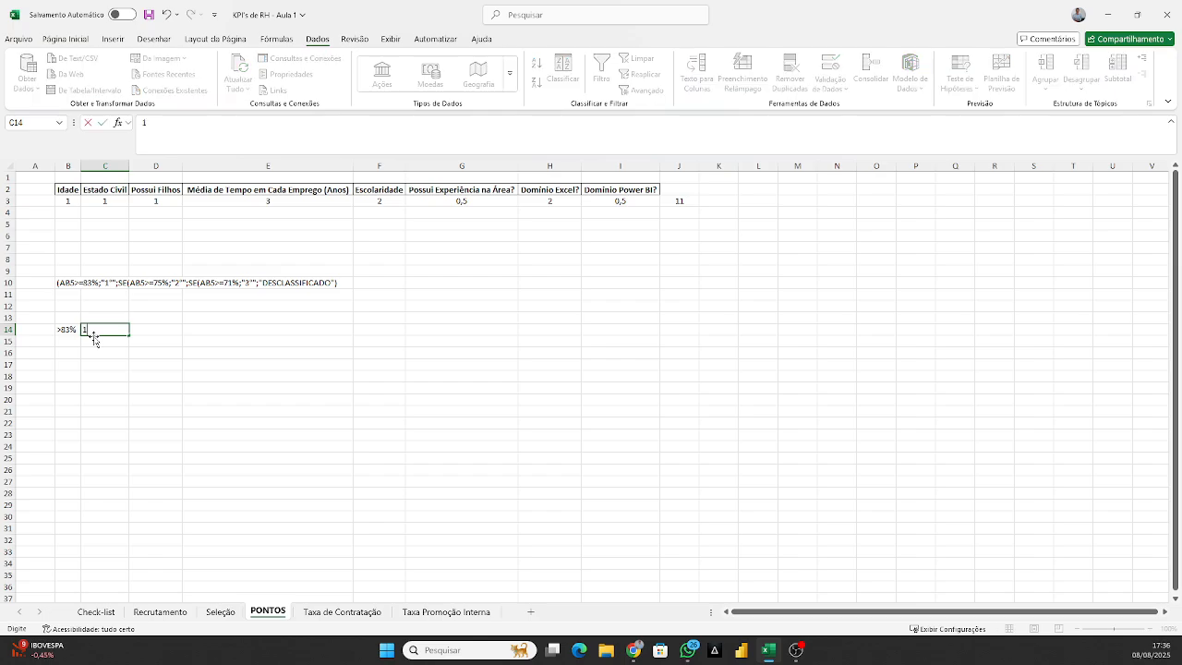
pyautogui.write('º')
pyautogui.press('Return')
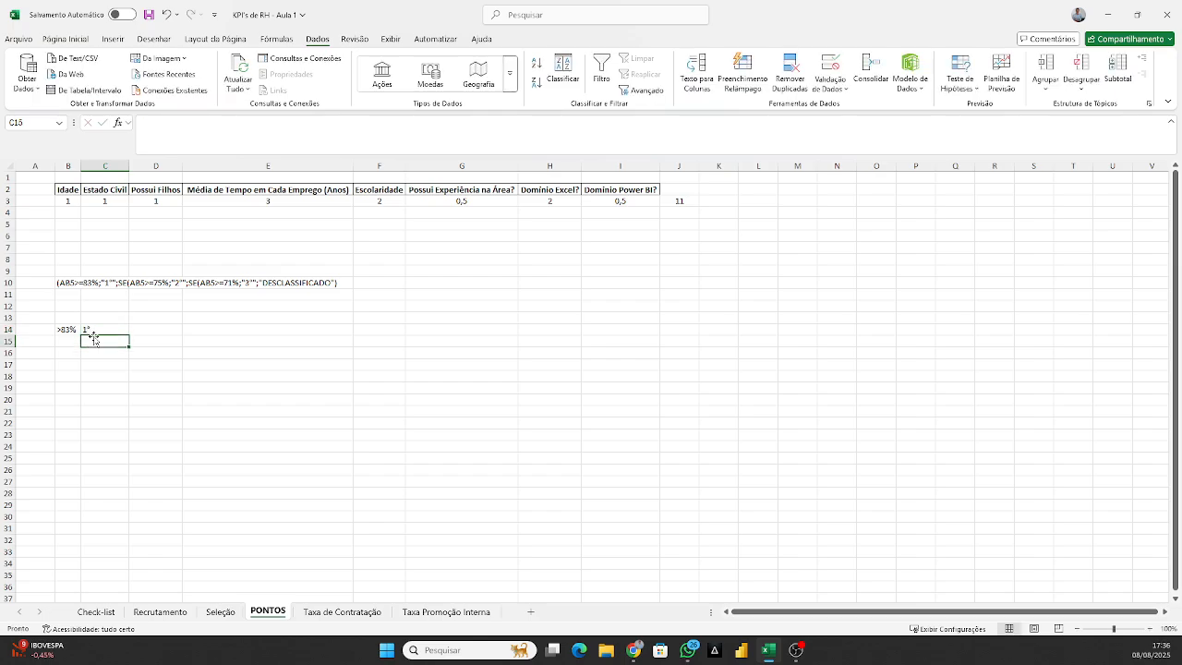
# Record the second classification rule on the PONTOS sheet, with >75% in B15 and 2º in C15.
pyautogui.press('Left')
pyautogui.write('>')
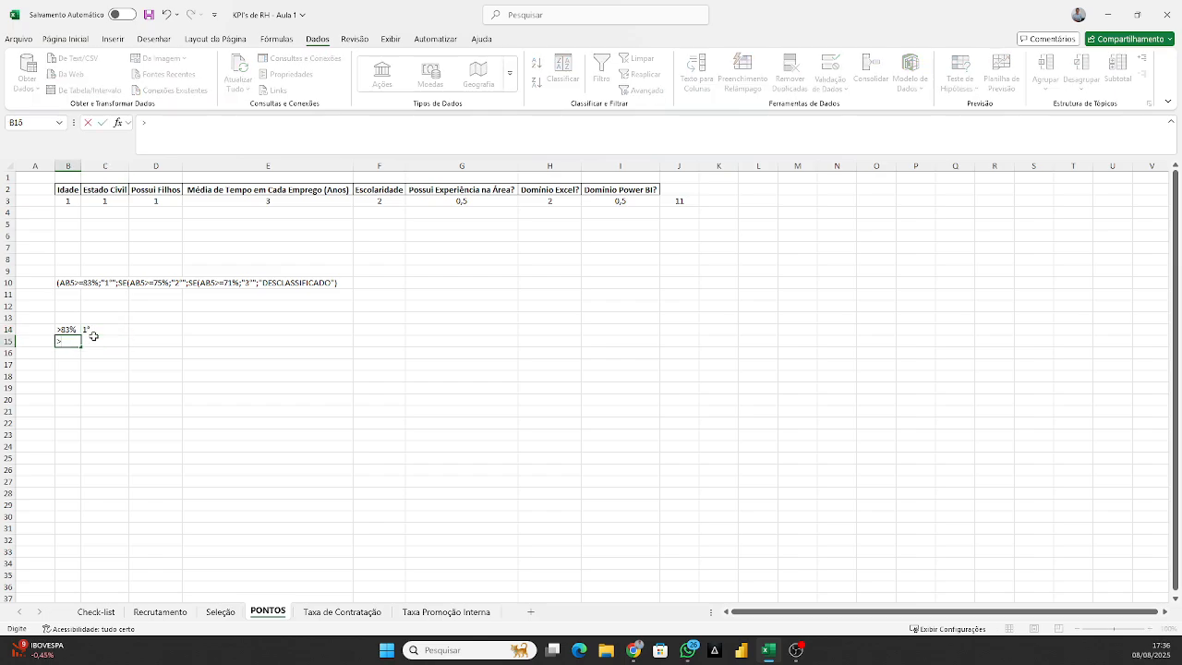
pyautogui.click(94, 338)
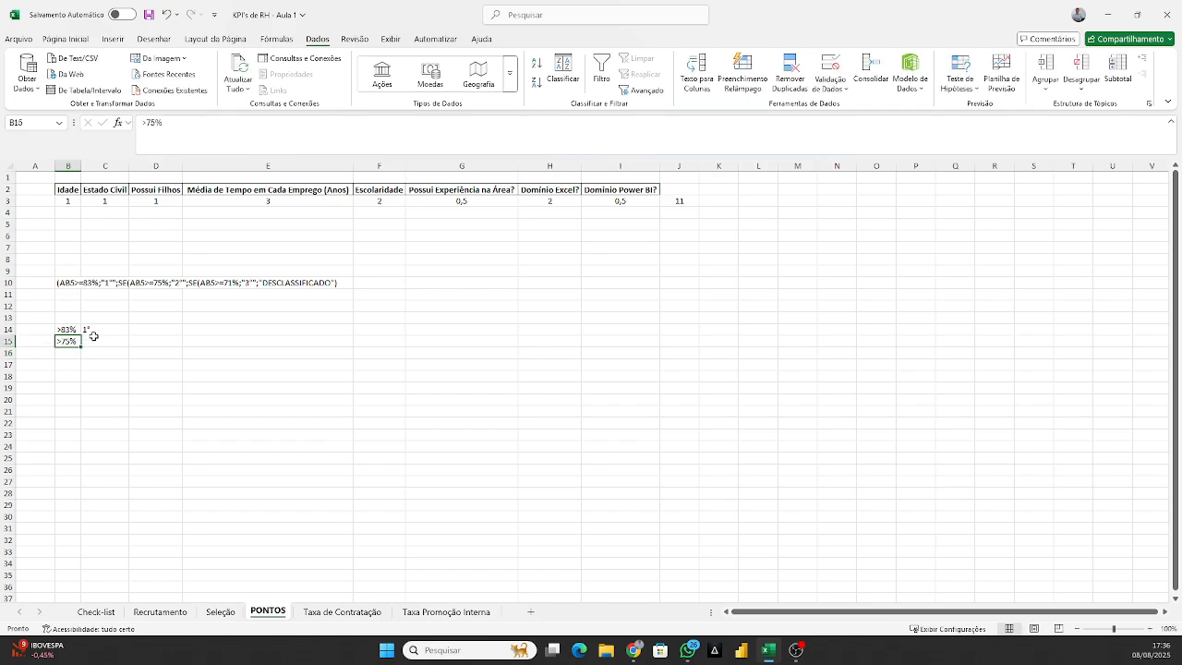
pyautogui.write('2º')
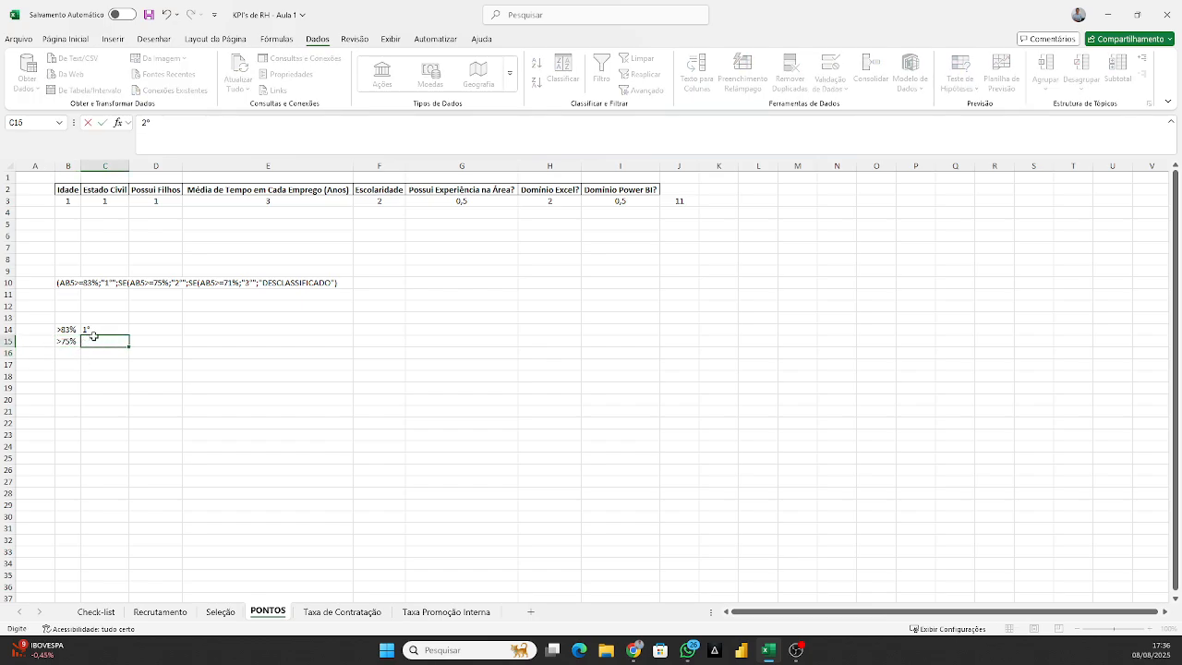
pyautogui.press('Return')
# Record the third classification rule, with >71% in B16 and 3º in C16.
pyautogui.press('Left')
pyautogui.write('>')
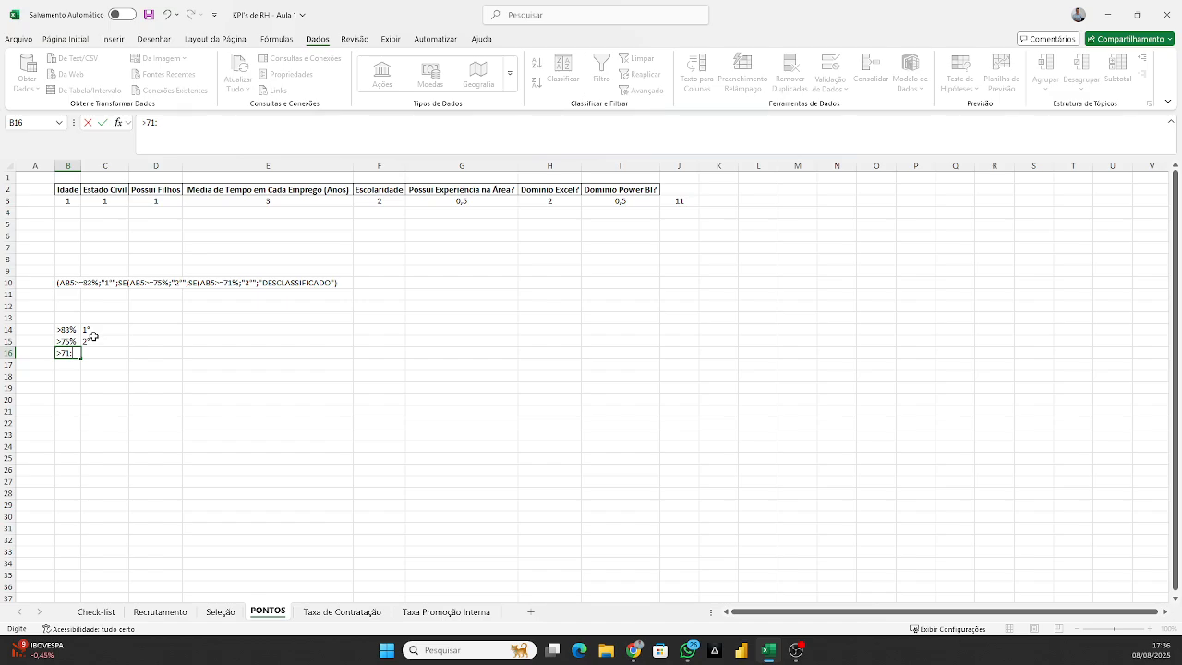
pyautogui.press('Return')
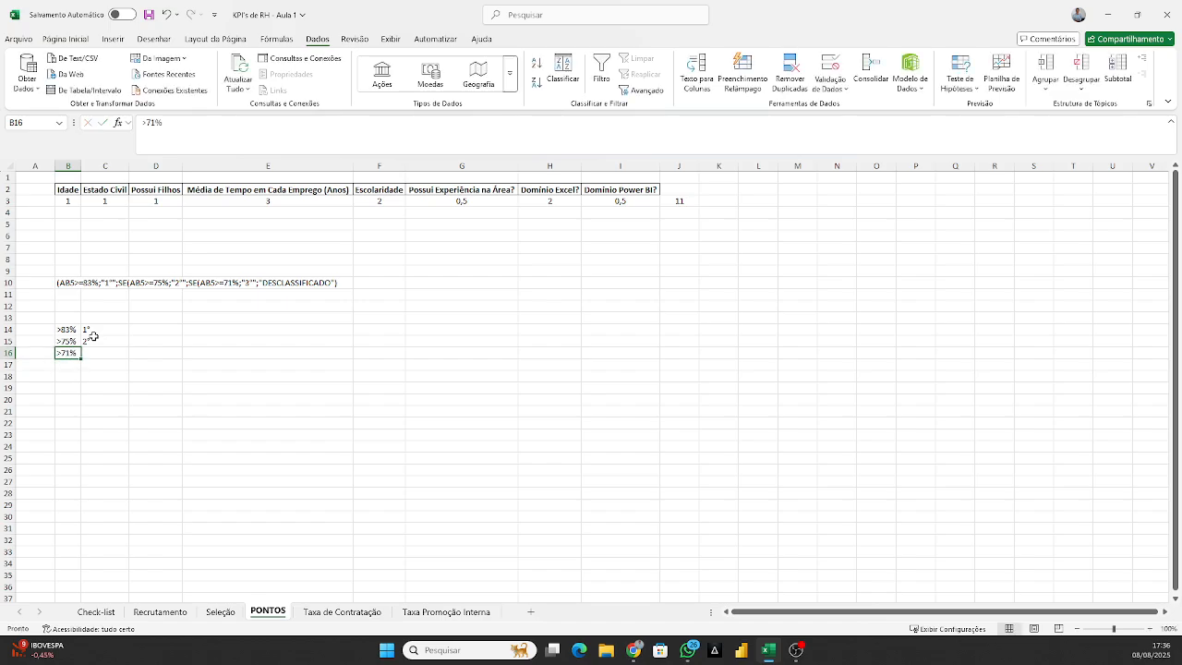
pyautogui.click(93, 337)
pyautogui.press('Down')
pyautogui.write('3')
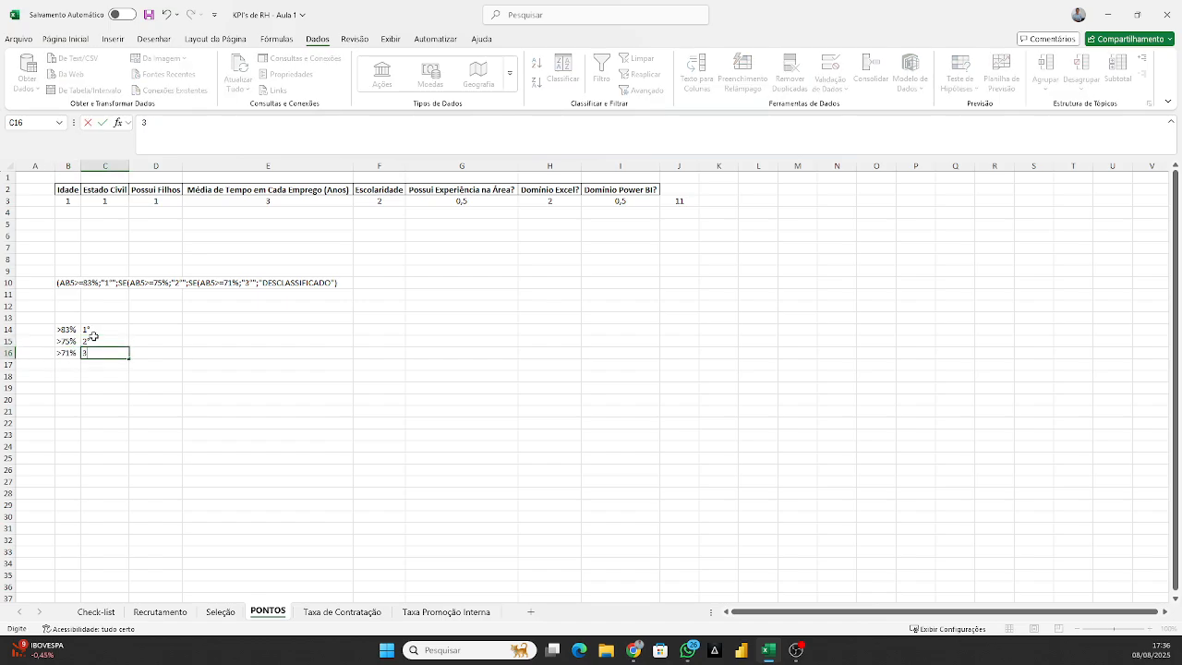
pyautogui.write('º')
pyautogui.press('Return')
# Review the three percentage thresholds and their classifications in B14:C16.
pyautogui.click(93, 337)
pyautogui.press('Up')
pyautogui.press('Left')
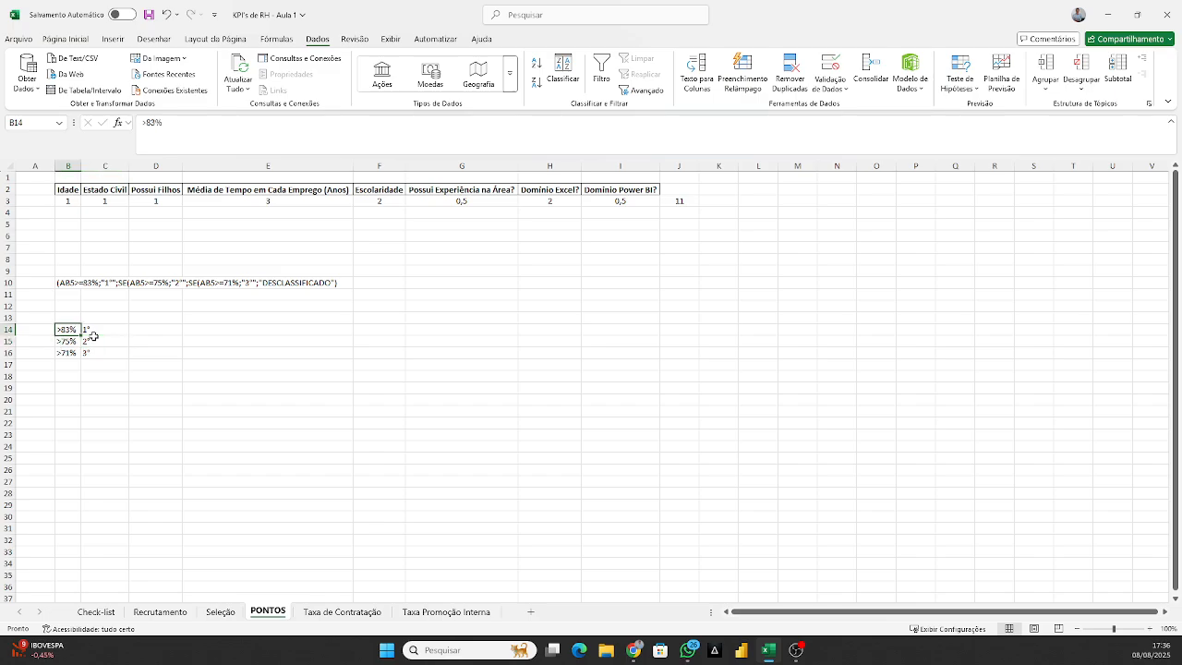
pyautogui.click(53, 330)
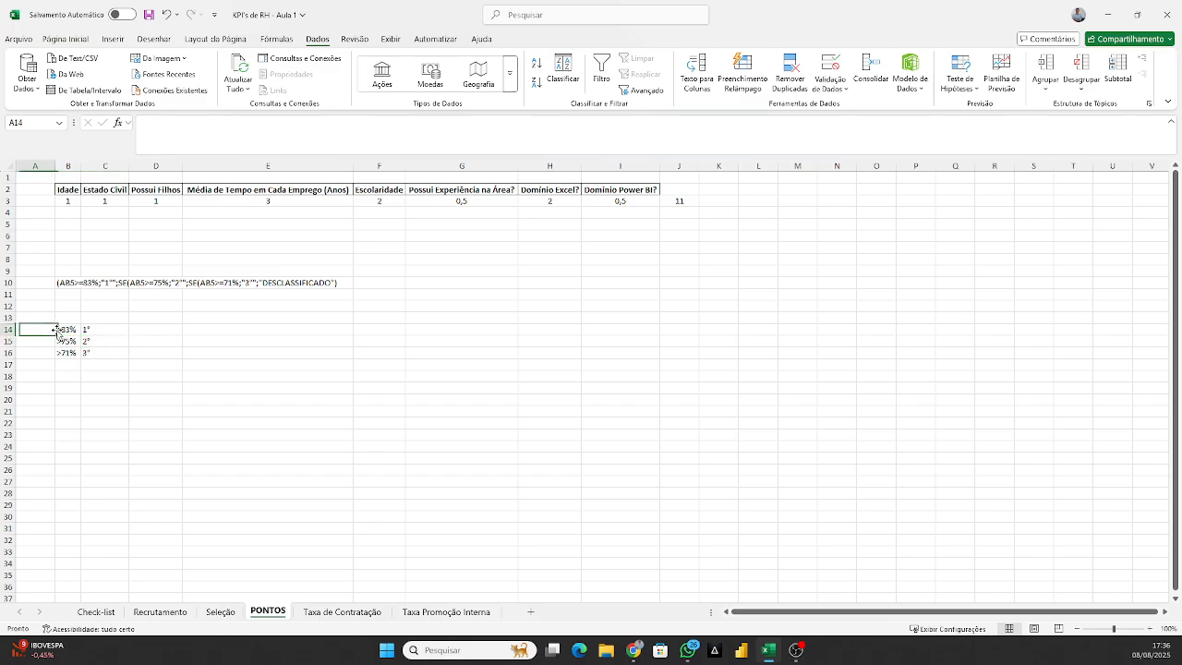
pyautogui.click(73, 329)
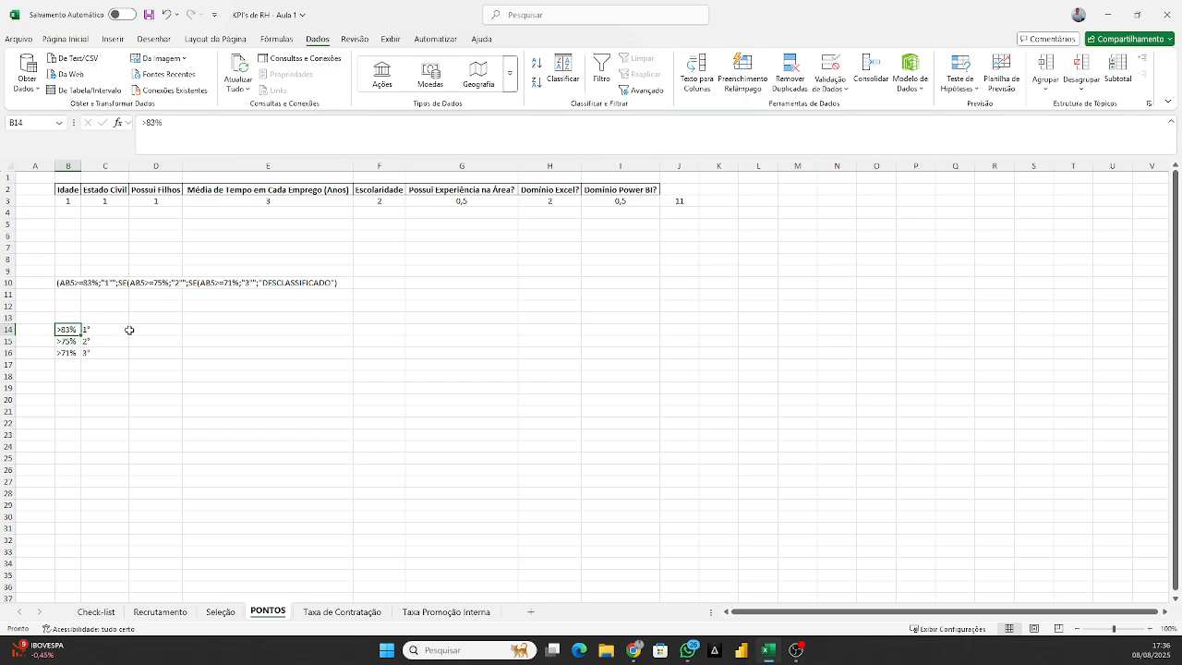
pyautogui.click(114, 330)
pyautogui.click(92, 340)
pyautogui.click(90, 354)
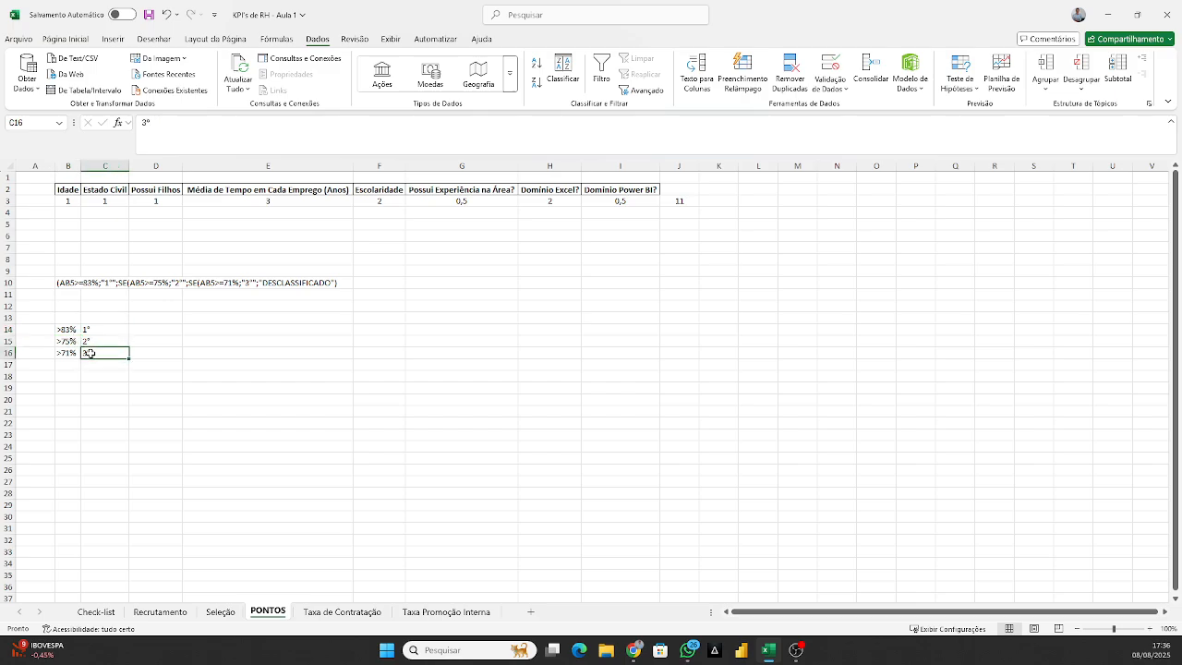
pyautogui.click(93, 339)
pyautogui.click(70, 329)
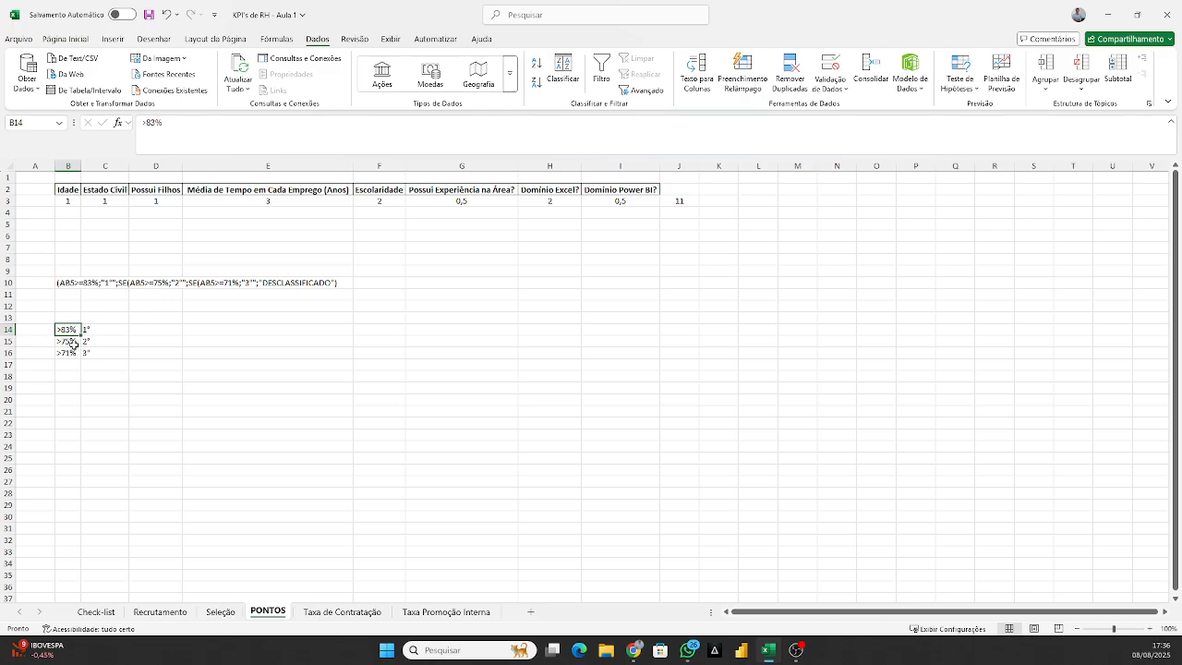
pyautogui.click(96, 342)
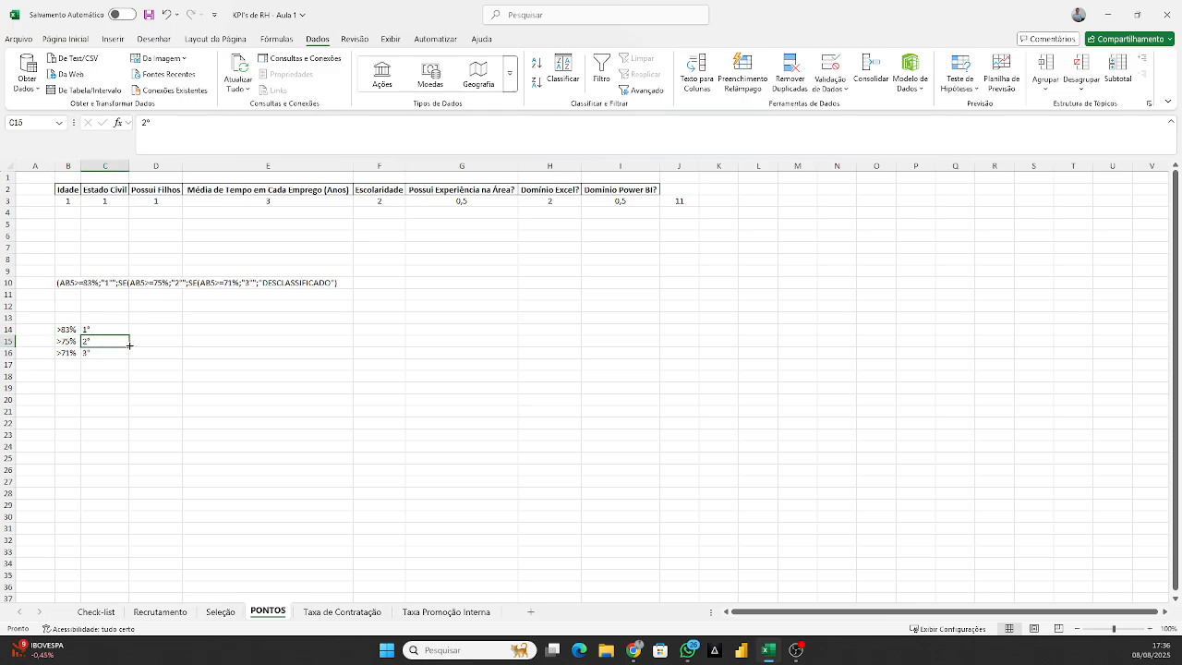
pyautogui.click(69, 356)
pyautogui.click(68, 341)
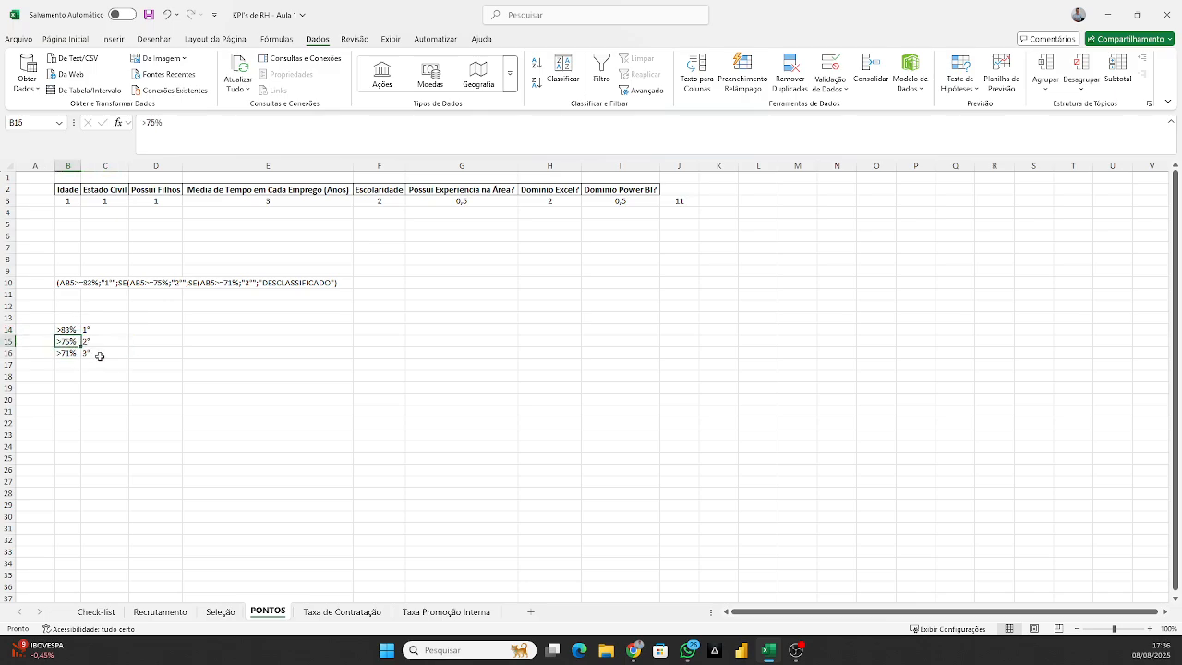
pyautogui.click(68, 354)
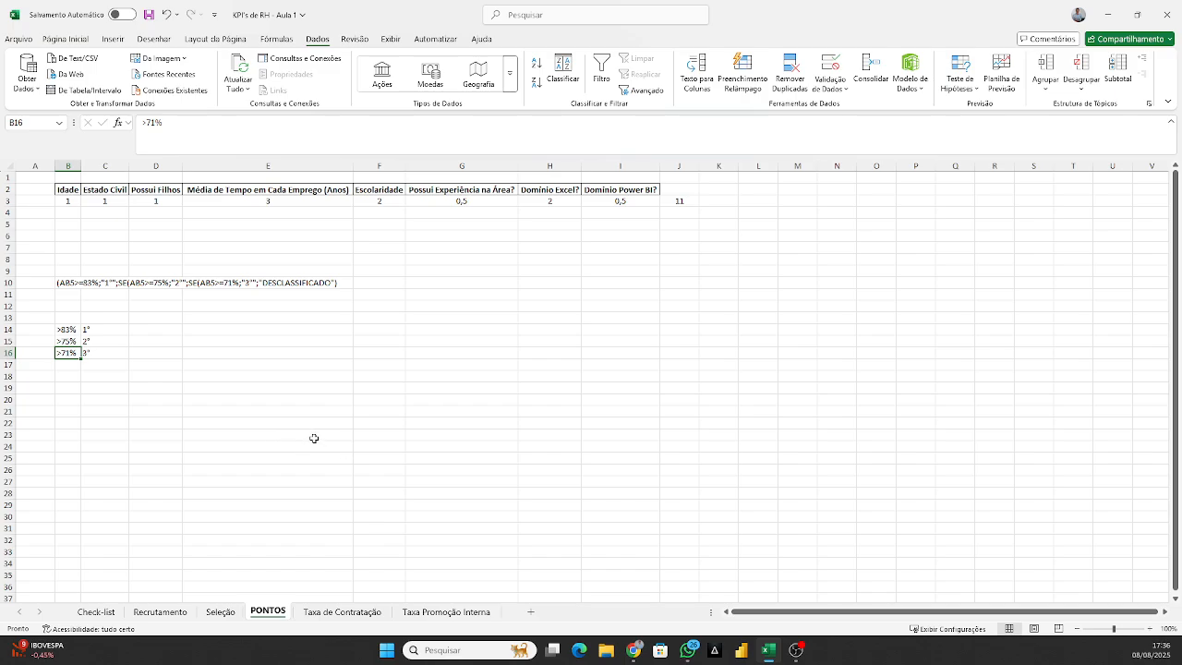
# Start an SE formula in AC3 of the Seleção sheet that returns "1º" when AB3>=83%.
pyautogui.click(220, 612)
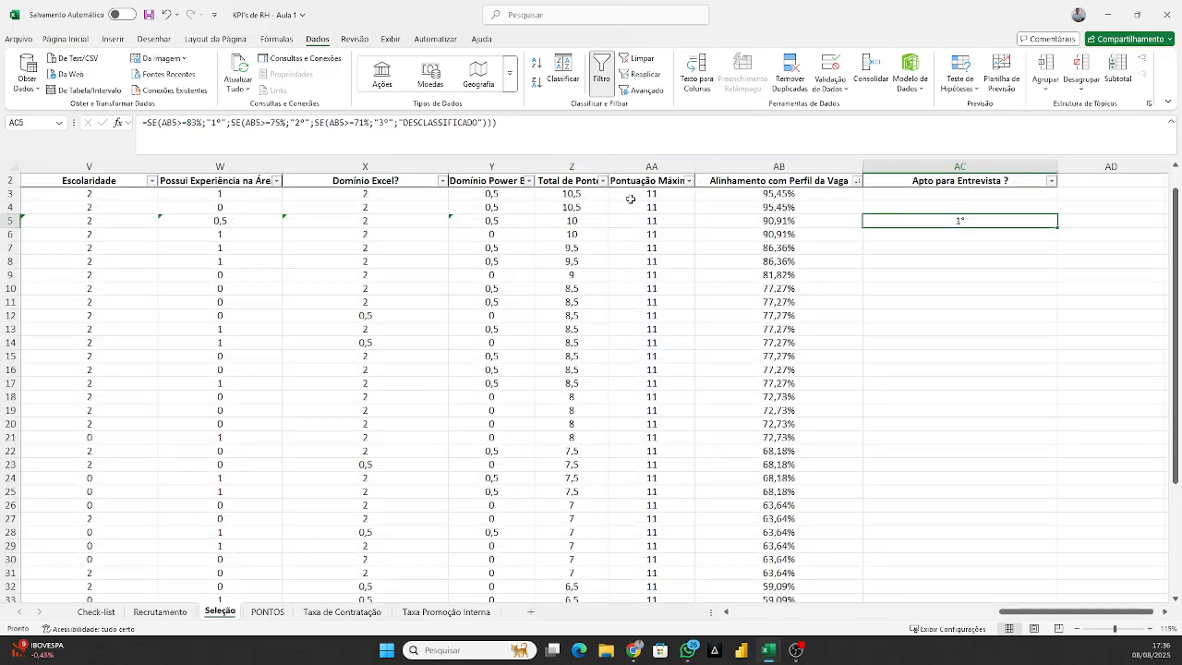
pyautogui.click(906, 194)
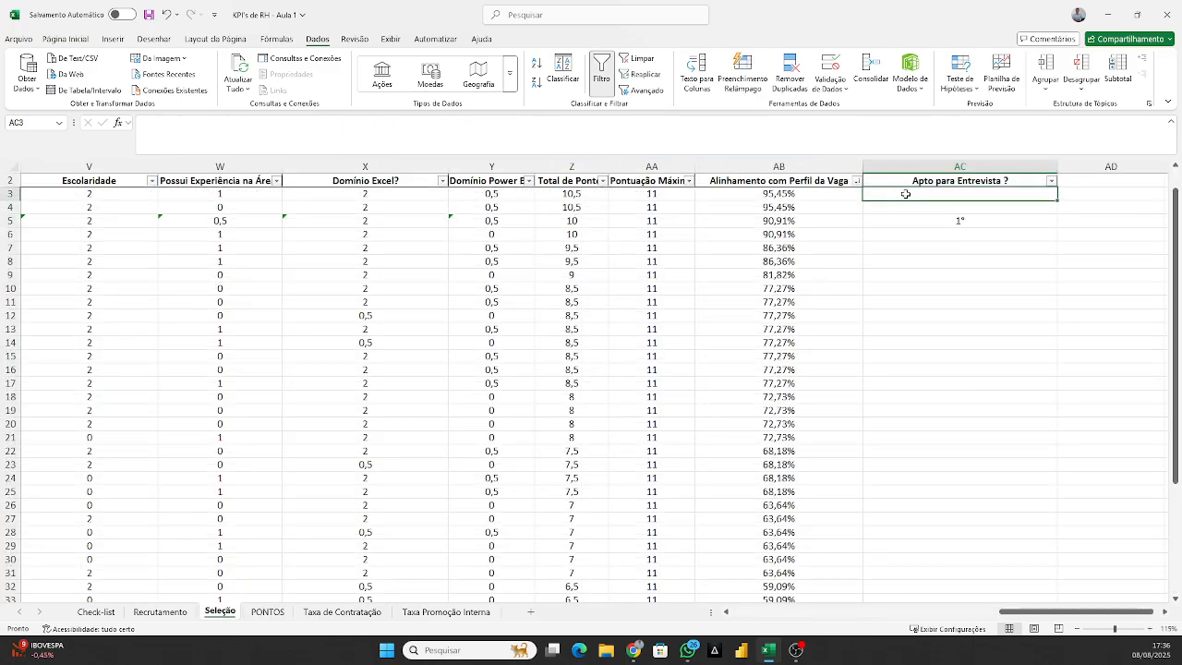
pyautogui.write('=SE(')
pyautogui.press('Left')
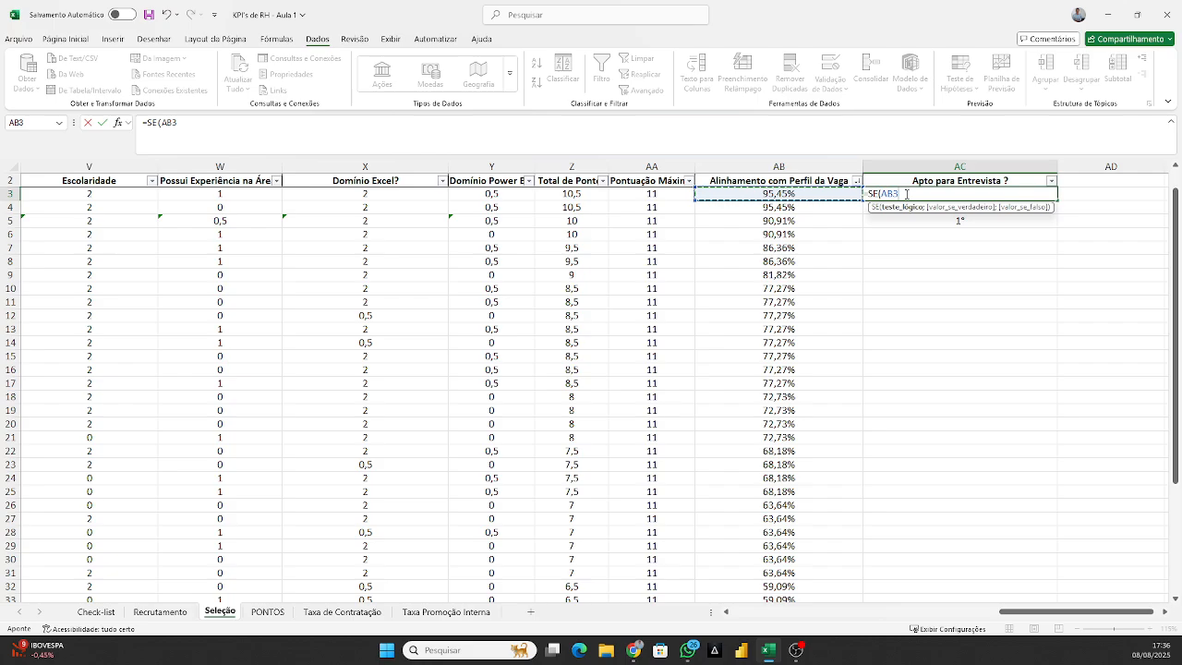
pyautogui.write('>=83%')
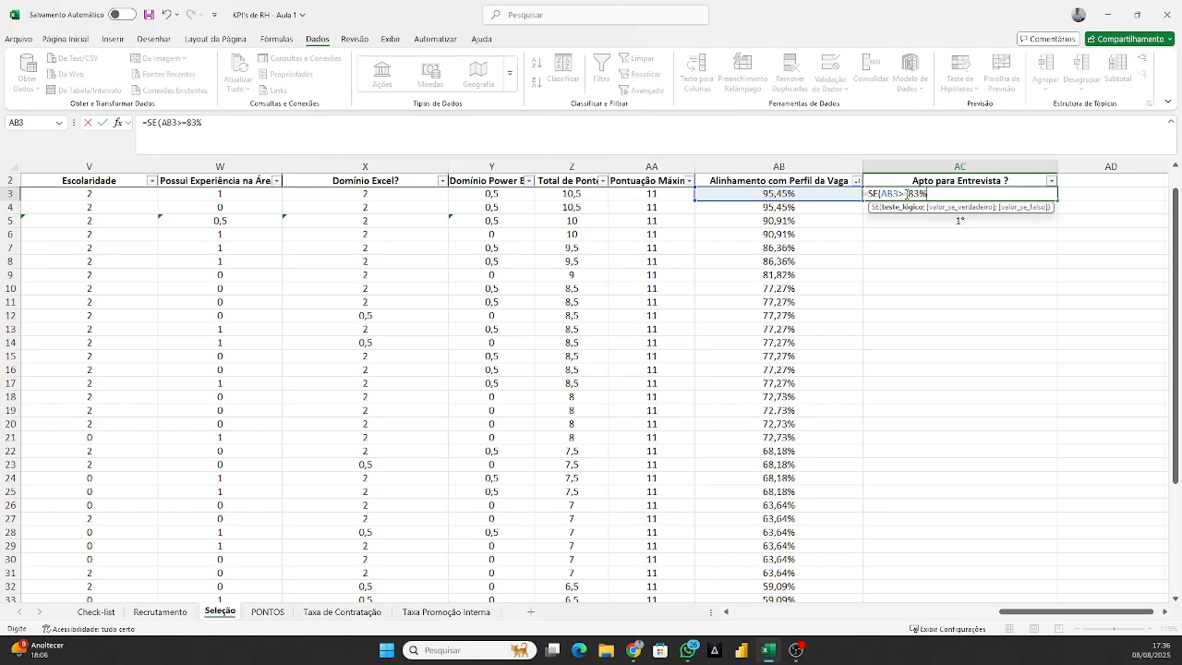
pyautogui.write(';"')
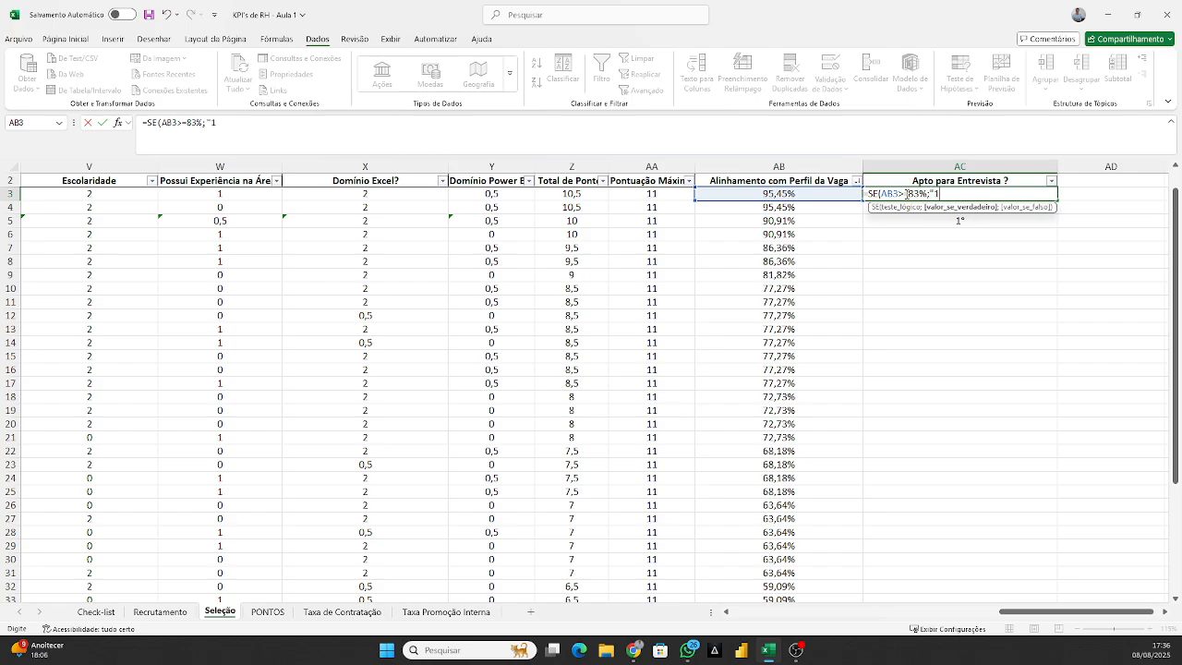
pyautogui.write('1°";S')
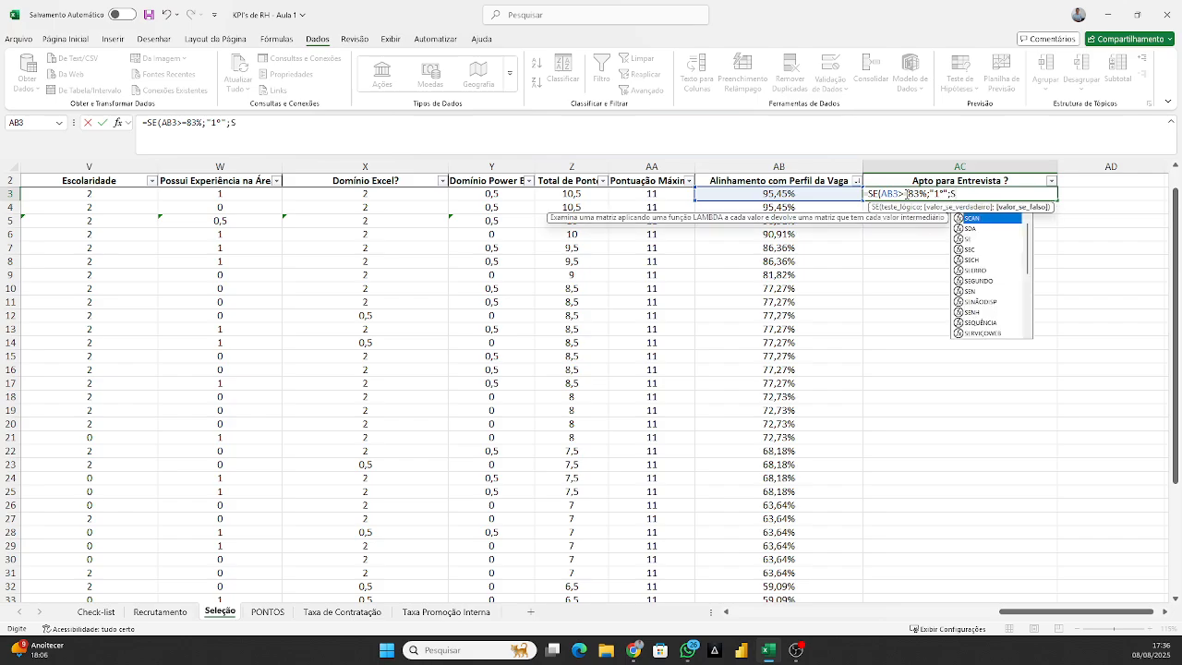
pyautogui.write('E(')
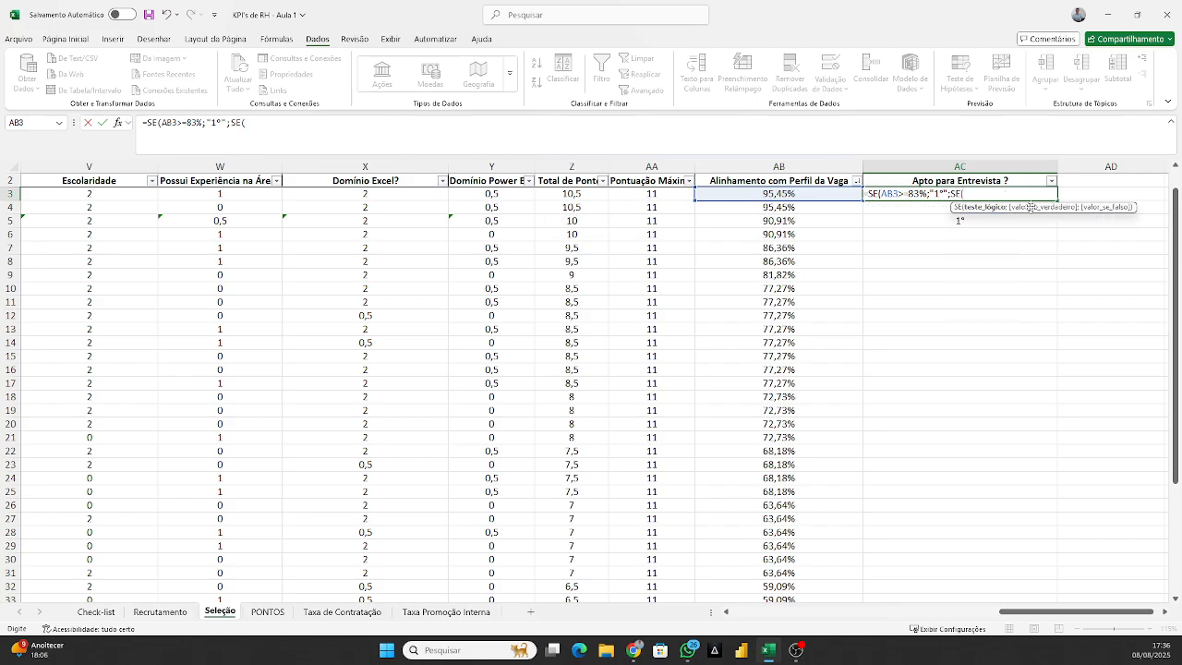
# Nest a second SE in the AC3 formula that returns "2º" when AB3>=75%.
pyautogui.click(824, 193)
pyautogui.write('>')
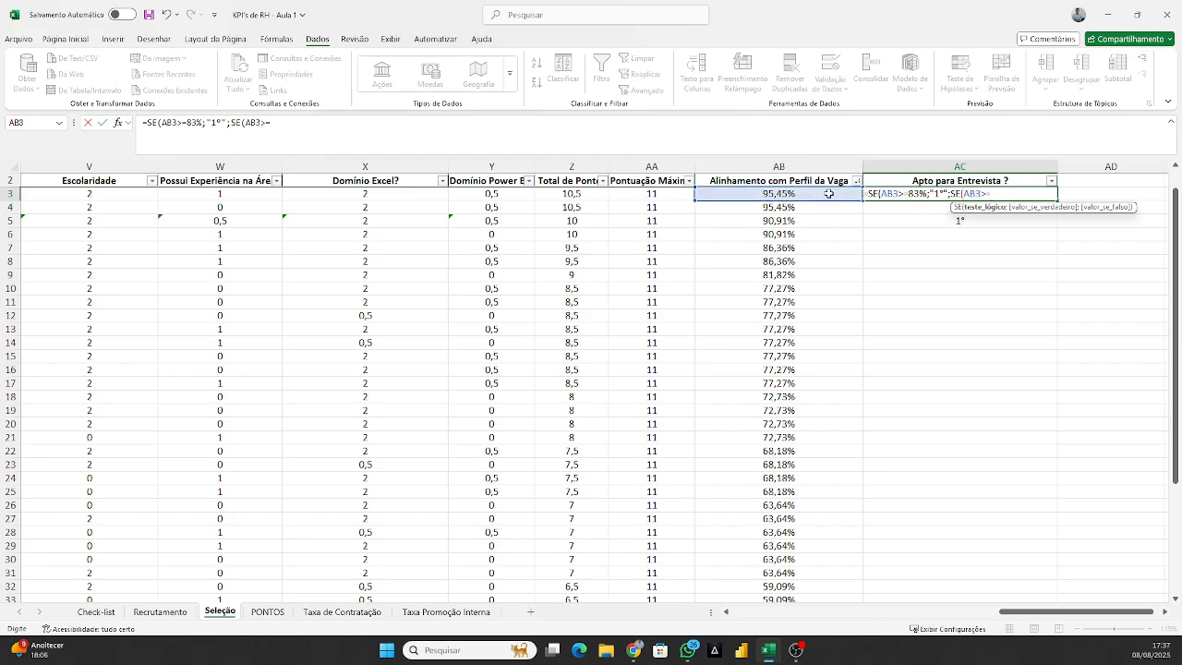
pyautogui.write('=75%;"2°')
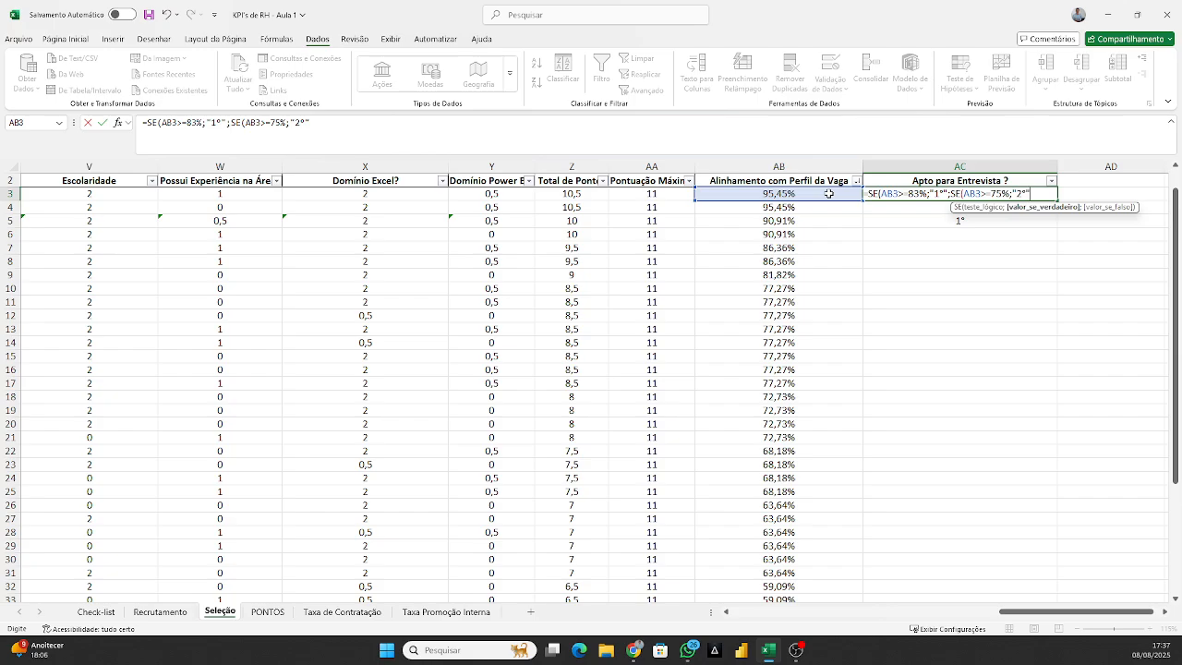
pyautogui.write('"/;SE(')
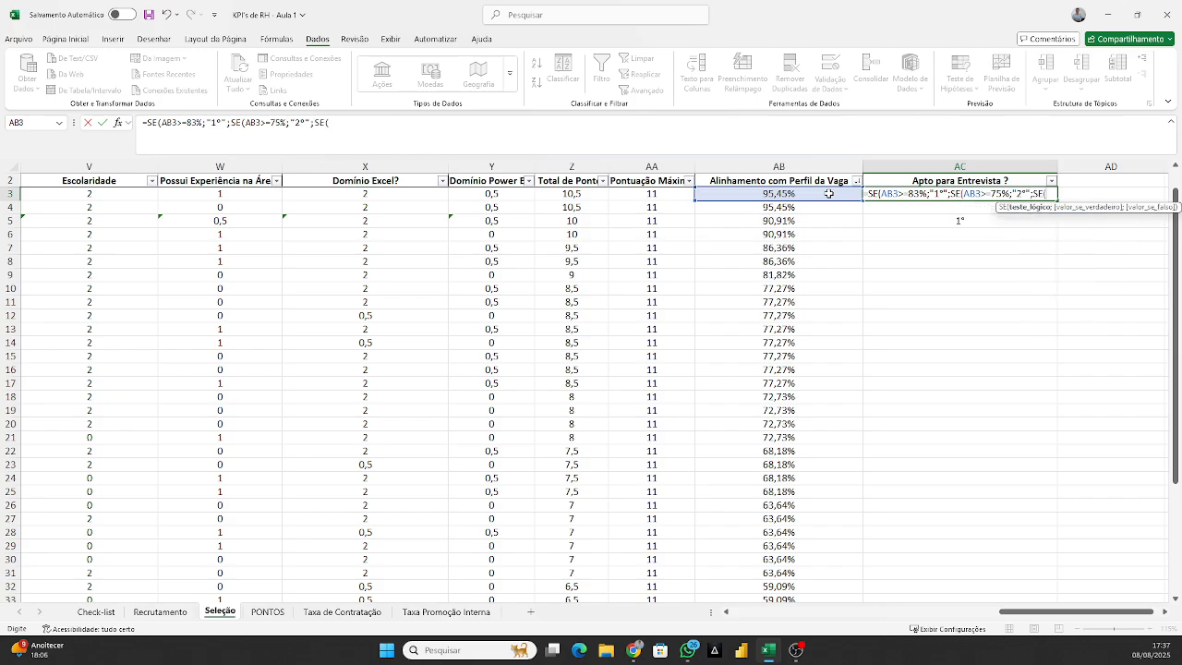
# Nest a third SE in the AC3 formula that returns "3º" when AB3>=71%.
pyautogui.click(836, 193)
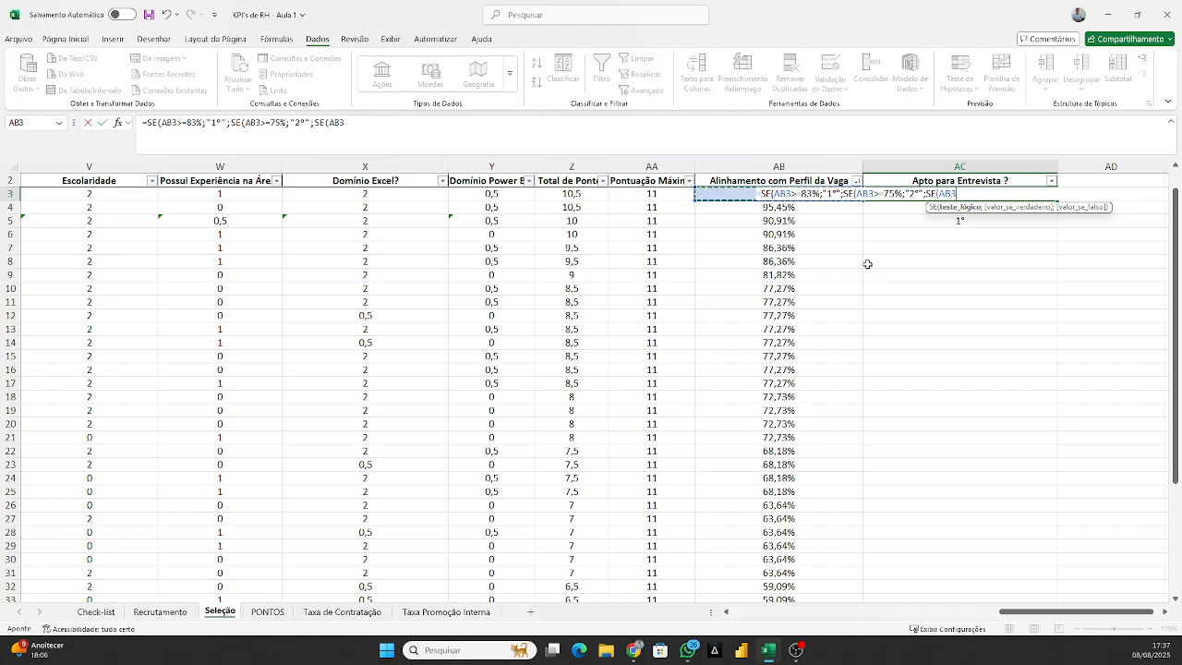
pyautogui.write('>=71')
pyautogui.write('%;"3°')
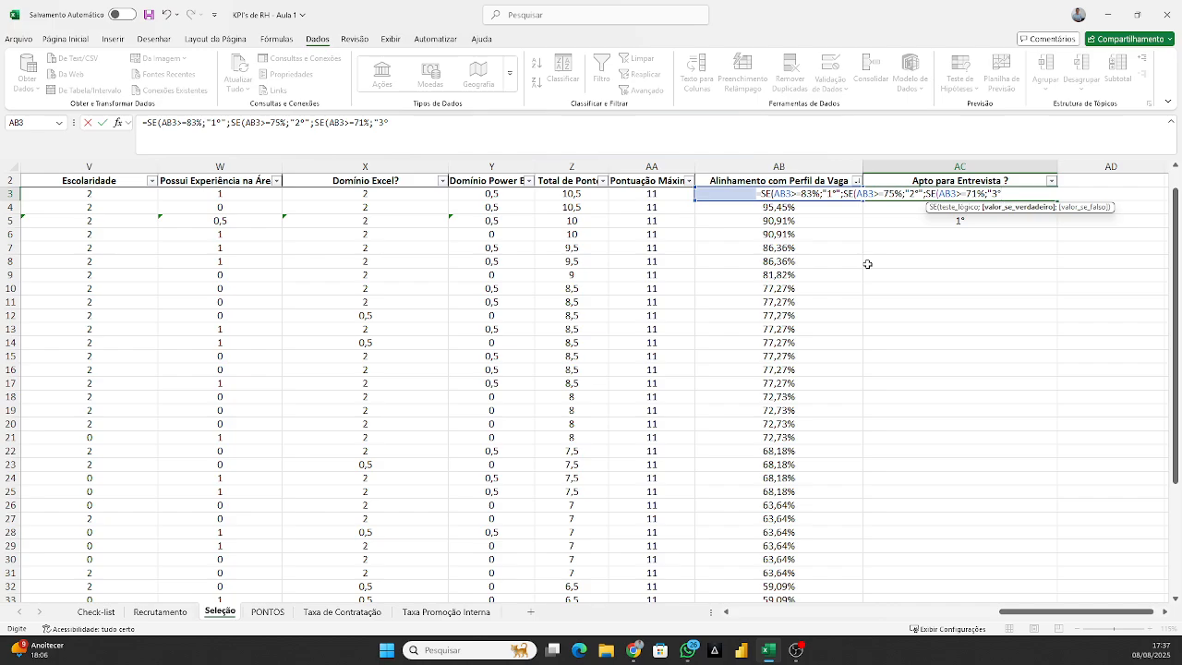
pyautogui.write('";"DESCL')
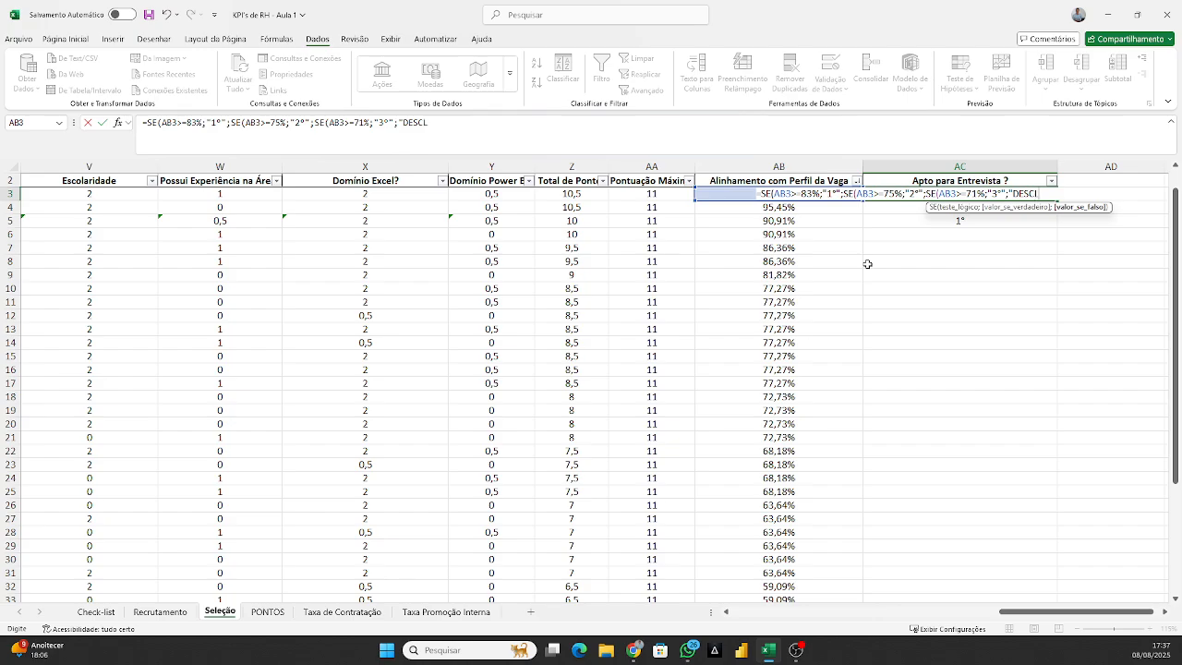
pyautogui.write('ASSIFICADO"')
# Finish the AC3 formula with "DESCLASSIFICADO" as the otherwise result and accept the proposed correction of the closing parentheses.
pyautogui.press('Return')
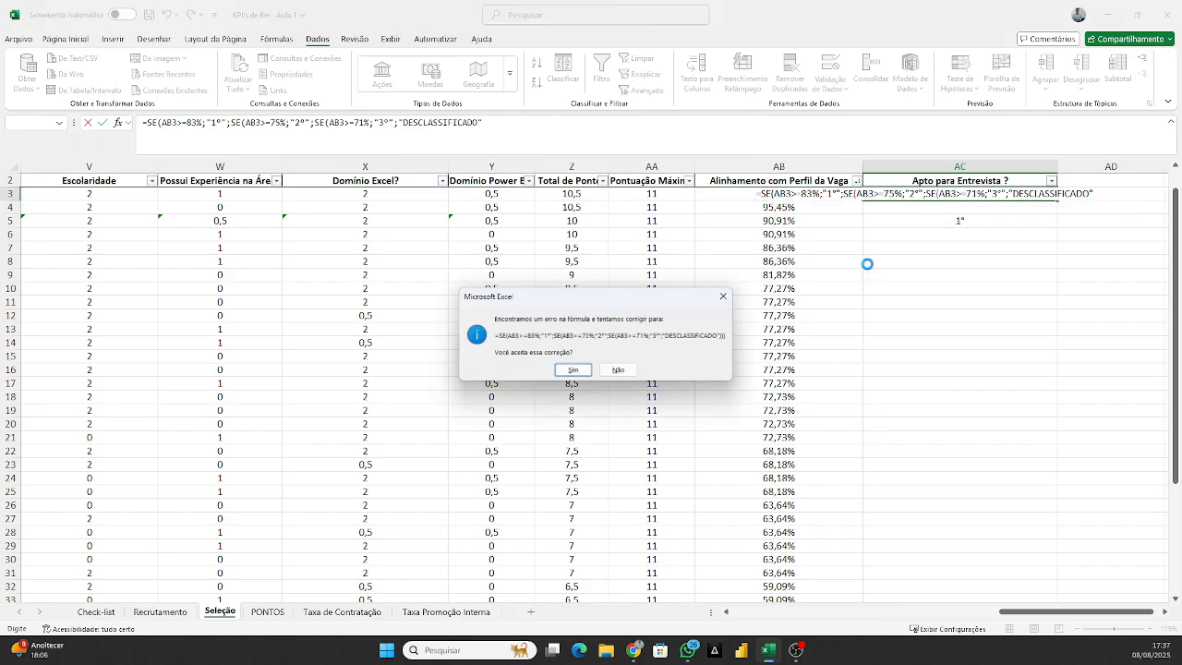
pyautogui.press('Return')
# Review the conditions and results of the nested SE formula in AC3 without changing it.
pyautogui.click(996, 190)
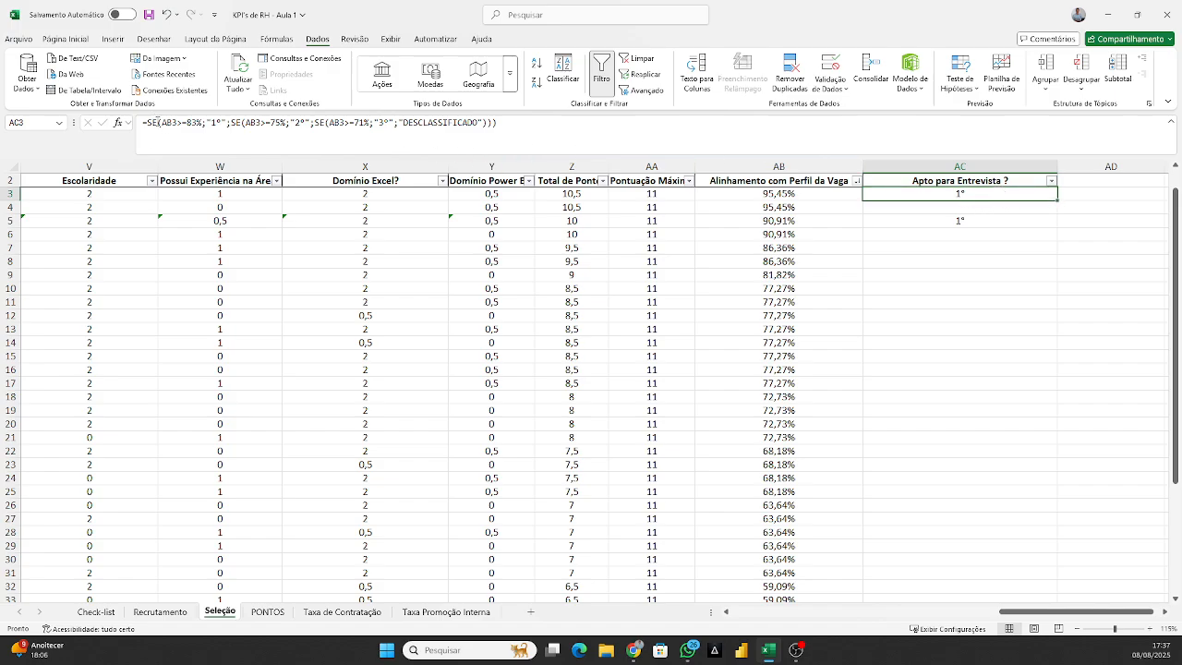
pyautogui.click(168, 125)
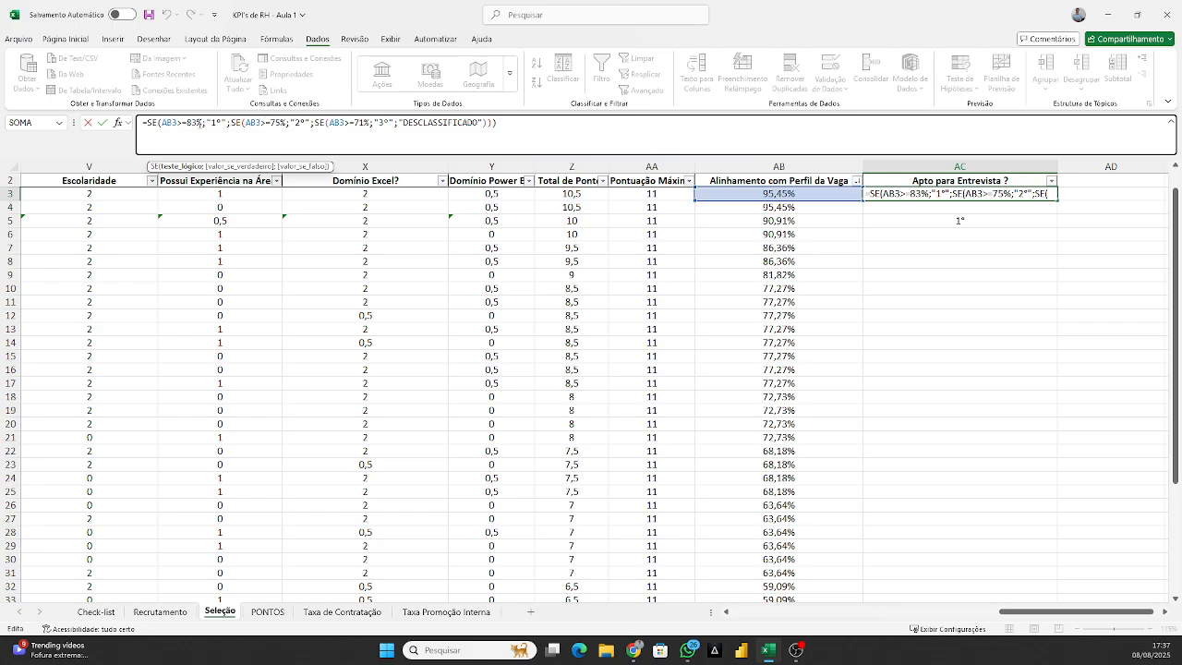
pyautogui.click(295, 123)
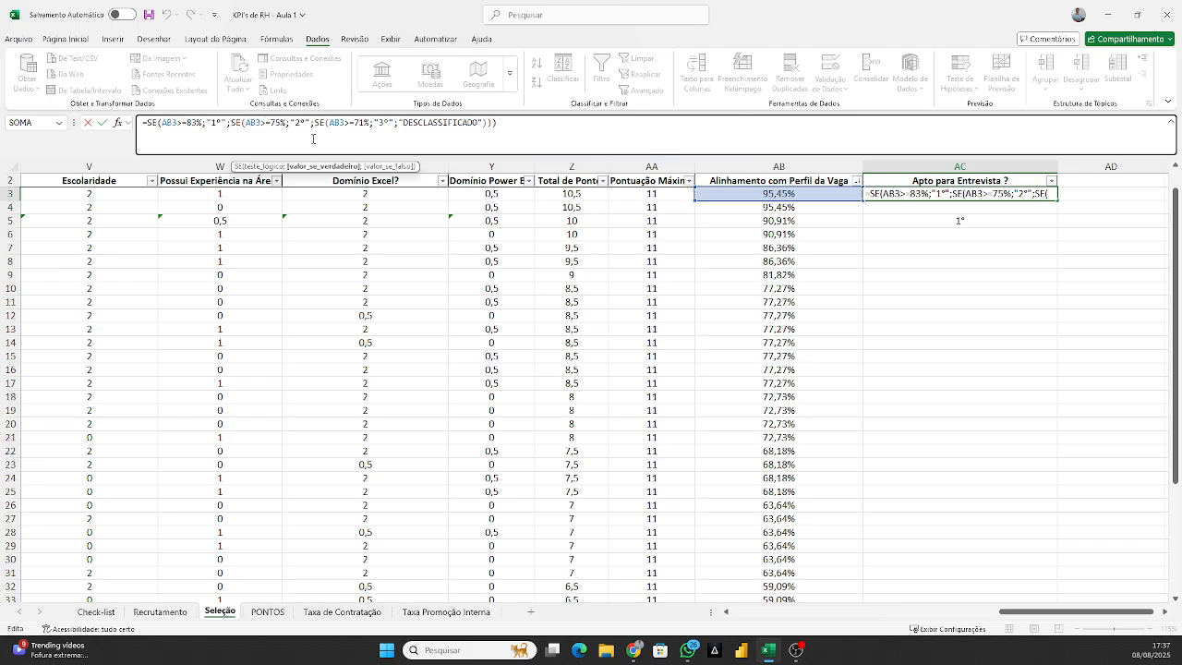
pyautogui.click(364, 124)
pyautogui.click(427, 122)
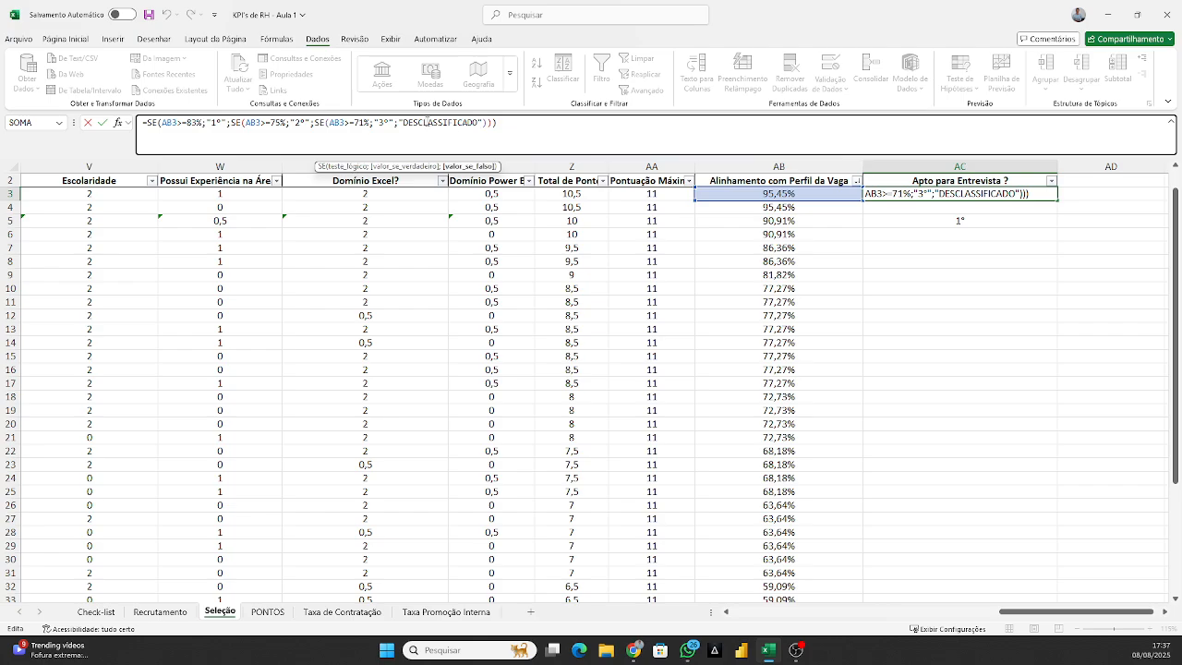
pyautogui.hotkey('ctrl', 'Return')
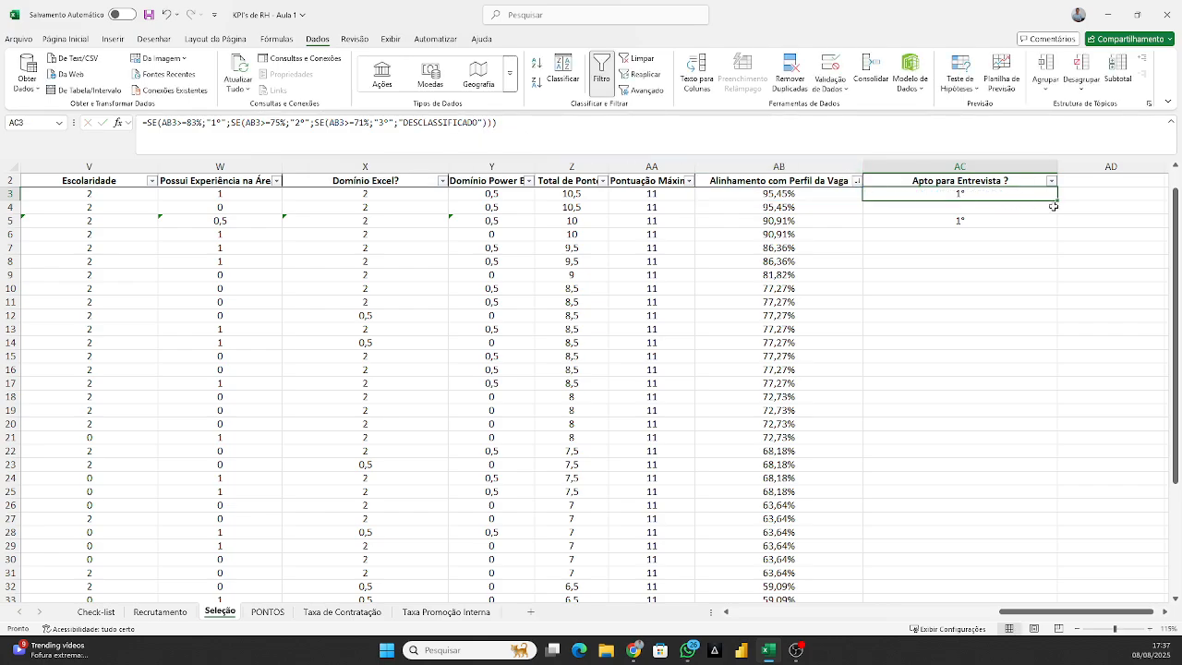
# Fill the classification formula from AC3 down the Apto para Entrevista ? column for all candidates.
pyautogui.moveTo(1057, 200); pyautogui.dragTo(1030, 204)
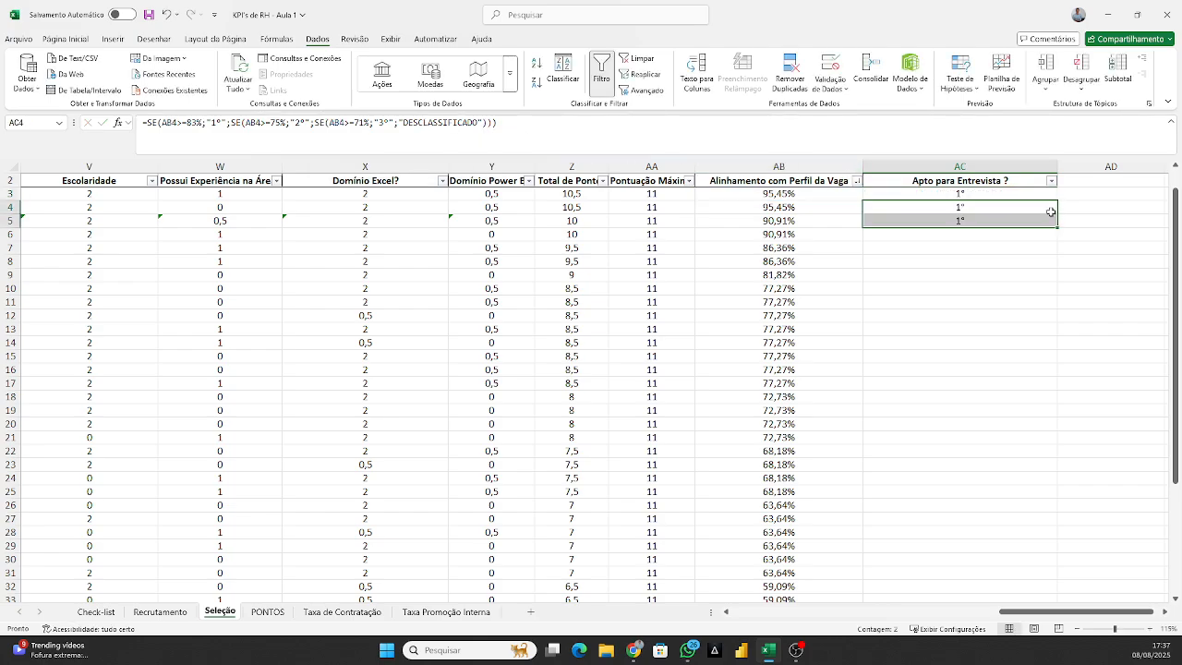
pyautogui.click(1050, 221)
pyautogui.doubleClick(1057, 224)
pyautogui.scroll(1, 960, 443)
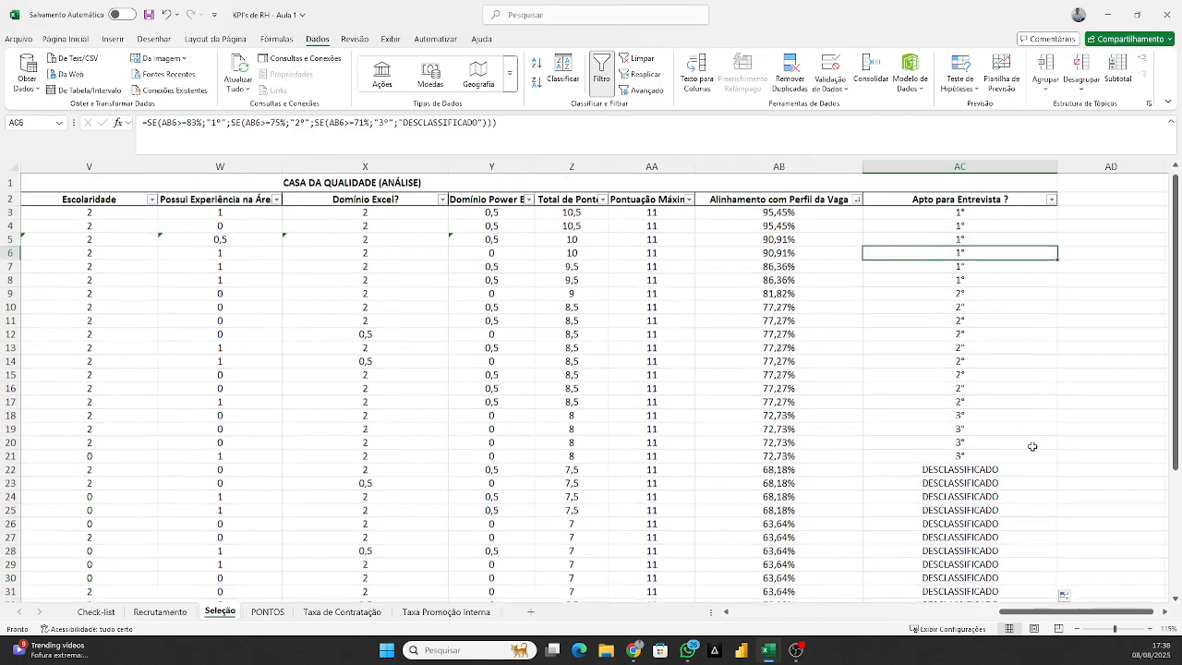
# Compare the candidates classified DESCLASSIFICADO with those ranked 1º to 3º in the Apto para Entrevista ? column by selecting each group.
pyautogui.click(925, 457)
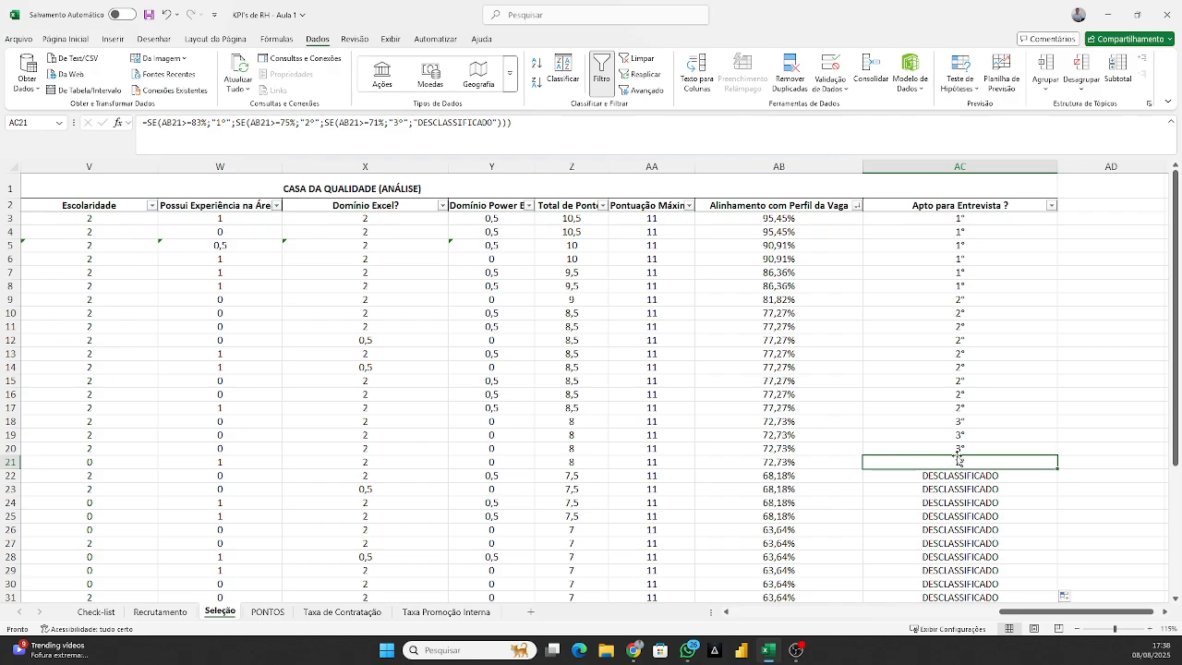
pyautogui.click(966, 473)
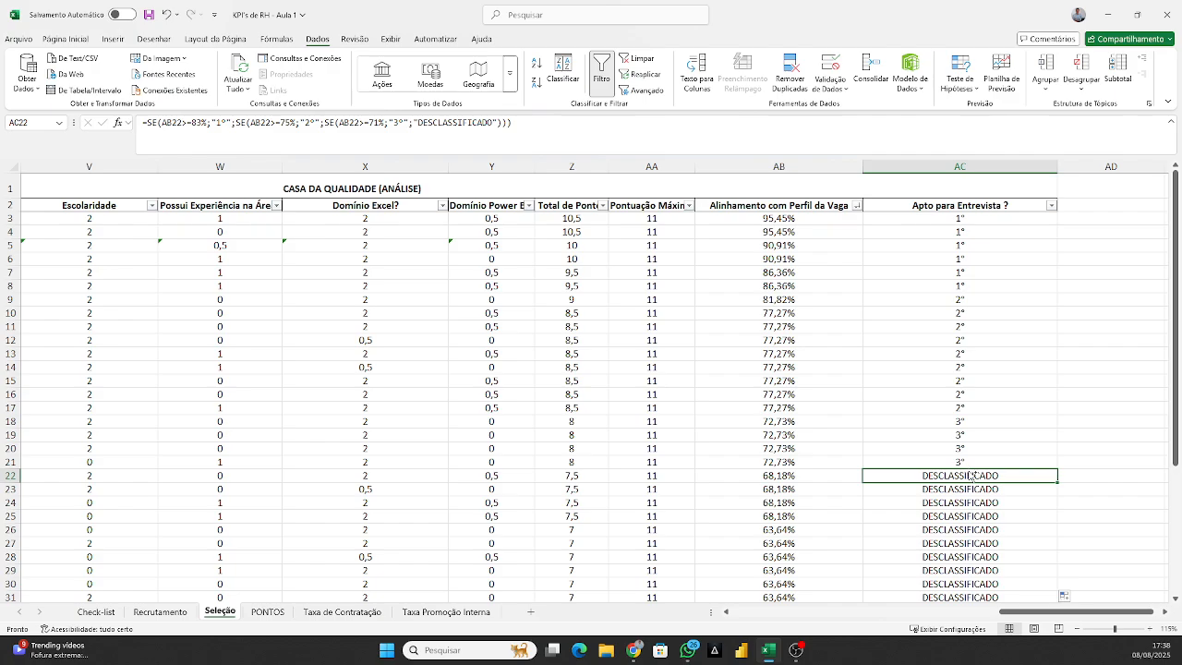
pyautogui.hotkey('ctrl', 'shift', 'Down')
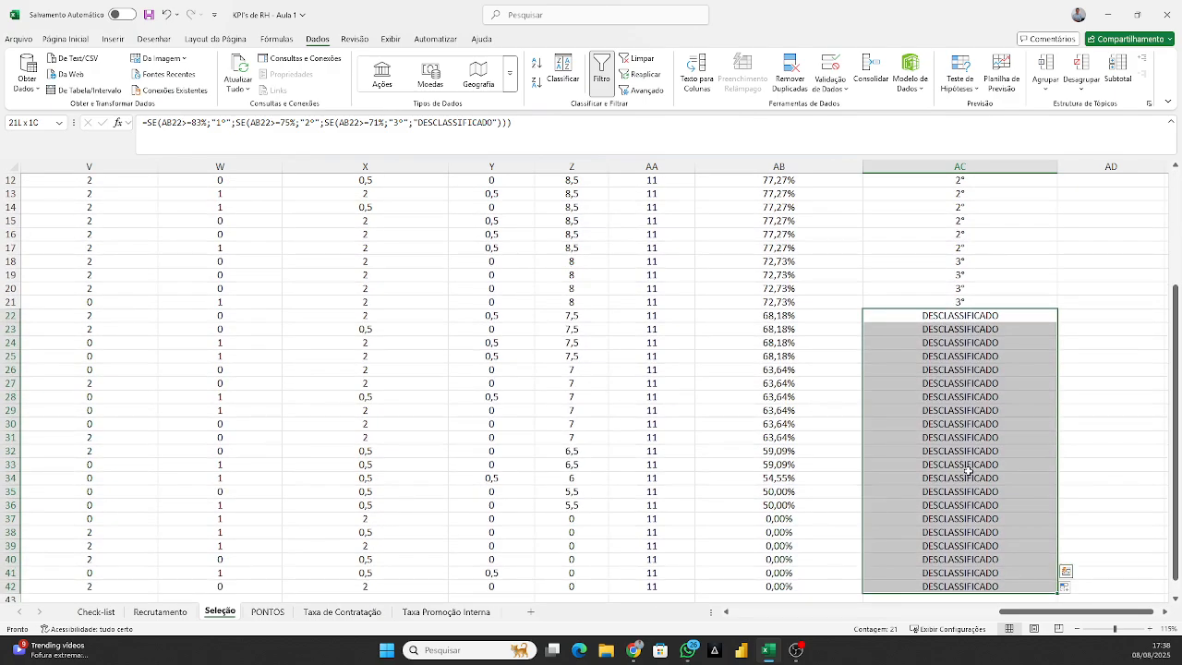
pyautogui.hotkey('ctrl', 'Up')
pyautogui.hotkey('ctrl', 'shift', 'Down')
pyautogui.hotkey('shift', 'Up')
pyautogui.hotkey('shift', 'Up')
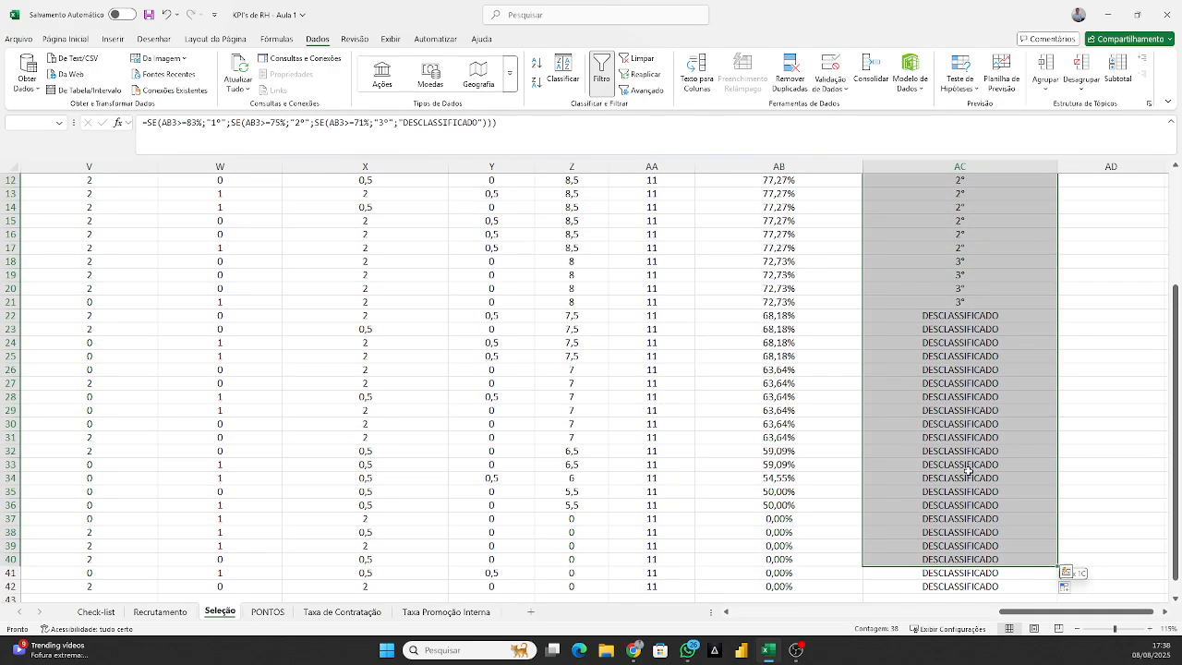
pyautogui.hotkey('shift', 'Up')
pyautogui.hotkey('shift', 'Up')
pyautogui.hotkey('shift', 'Up')
pyautogui.hotkey('shift', 'Up')
pyautogui.hotkey('shift', 'Up')
pyautogui.hotkey('shift', 'Up')
pyautogui.hotkey('shift', 'Up')
pyautogui.hotkey('shift', 'Up')
pyautogui.hotkey('shift', 'Up')
pyautogui.hotkey('shift', 'Up')
pyautogui.hotkey('shift', 'Up')
pyautogui.hotkey('shift', 'Up')
pyautogui.hotkey('shift', 'Up')
pyautogui.hotkey('shift', 'Up')
pyautogui.hotkey('shift', 'Up')
pyautogui.hotkey('shift', 'Up')
pyautogui.hotkey('shift', 'Up')
pyautogui.hotkey('shift', 'Up')
pyautogui.hotkey('shift', 'Up')
pyautogui.hotkey('shift', 'Up')
pyautogui.hotkey('shift', 'Down')
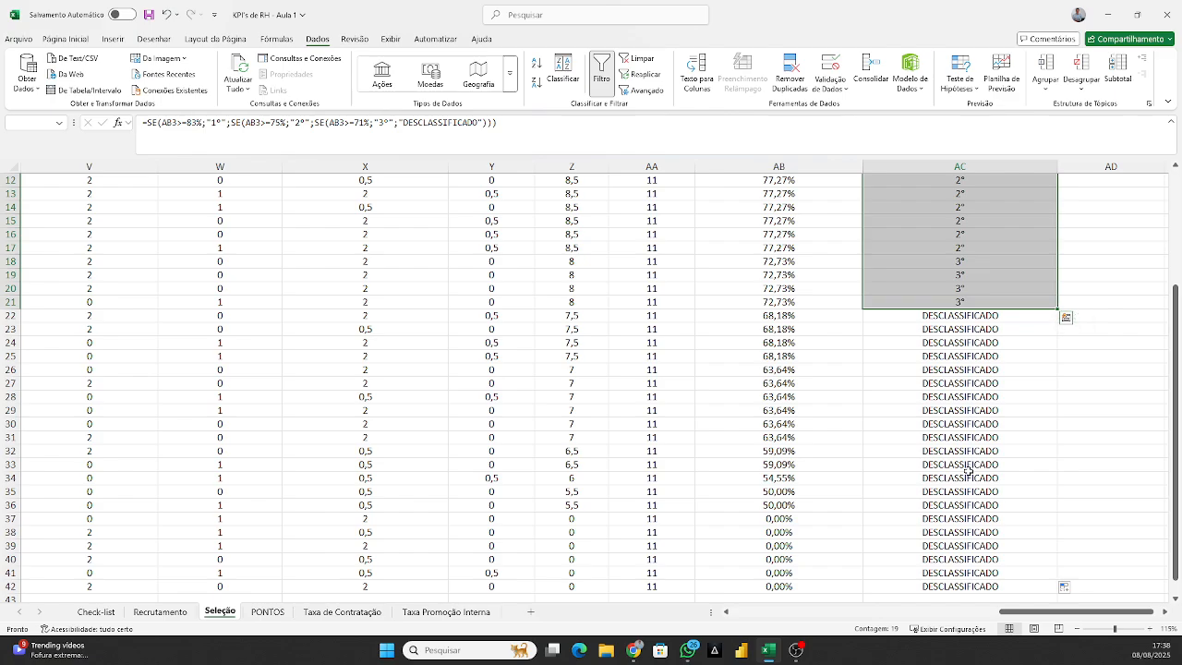
pyautogui.scroll(4, 968, 461)
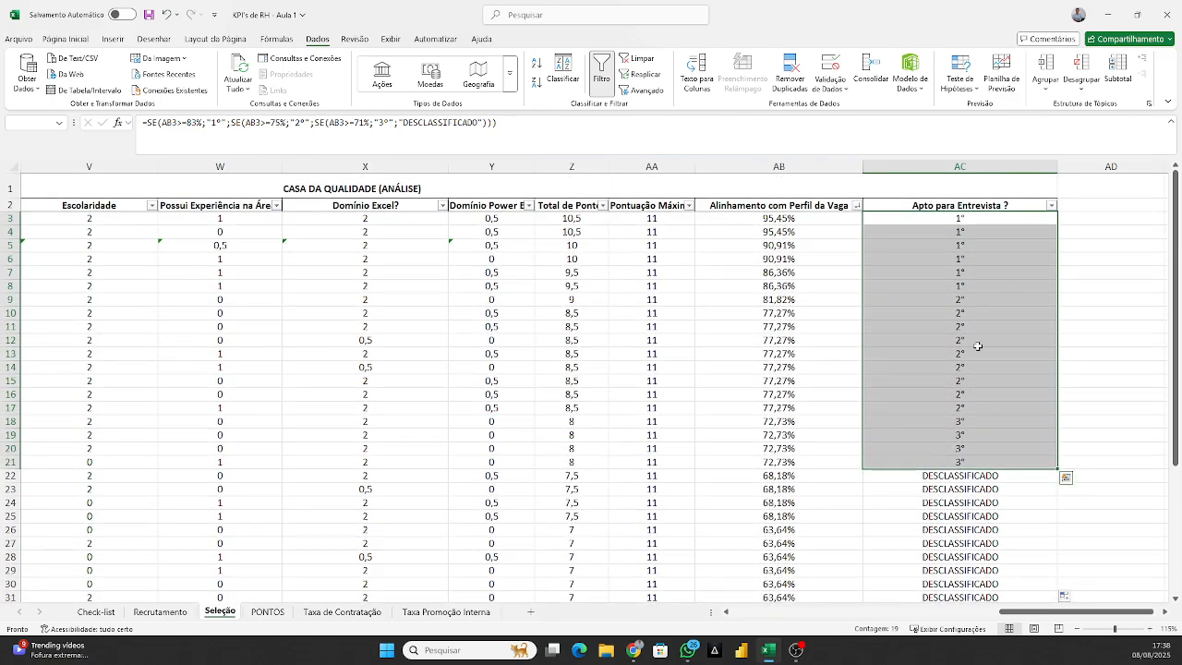
# Examine the 1º candidates in AC3:AC8 together with their Alinhamento com Perfil da Vaga percentages in column AB.
pyautogui.click(998, 272)
pyautogui.click(990, 285)
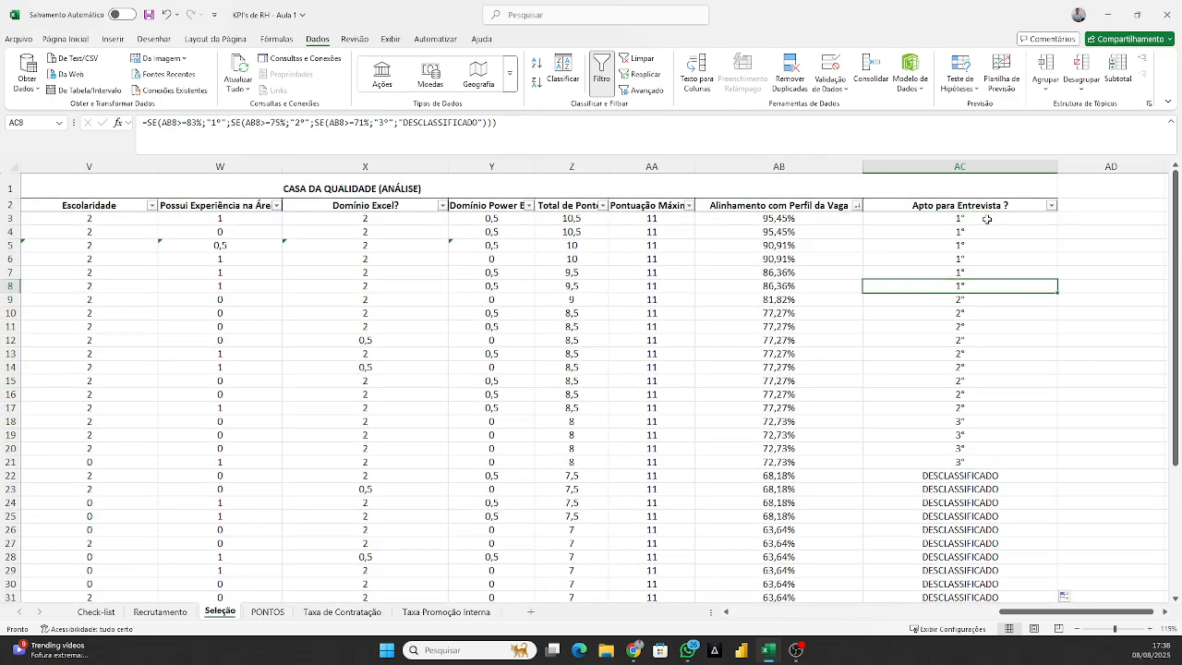
pyautogui.moveTo(986, 219); pyautogui.dragTo(978, 285)
pyautogui.click(979, 242)
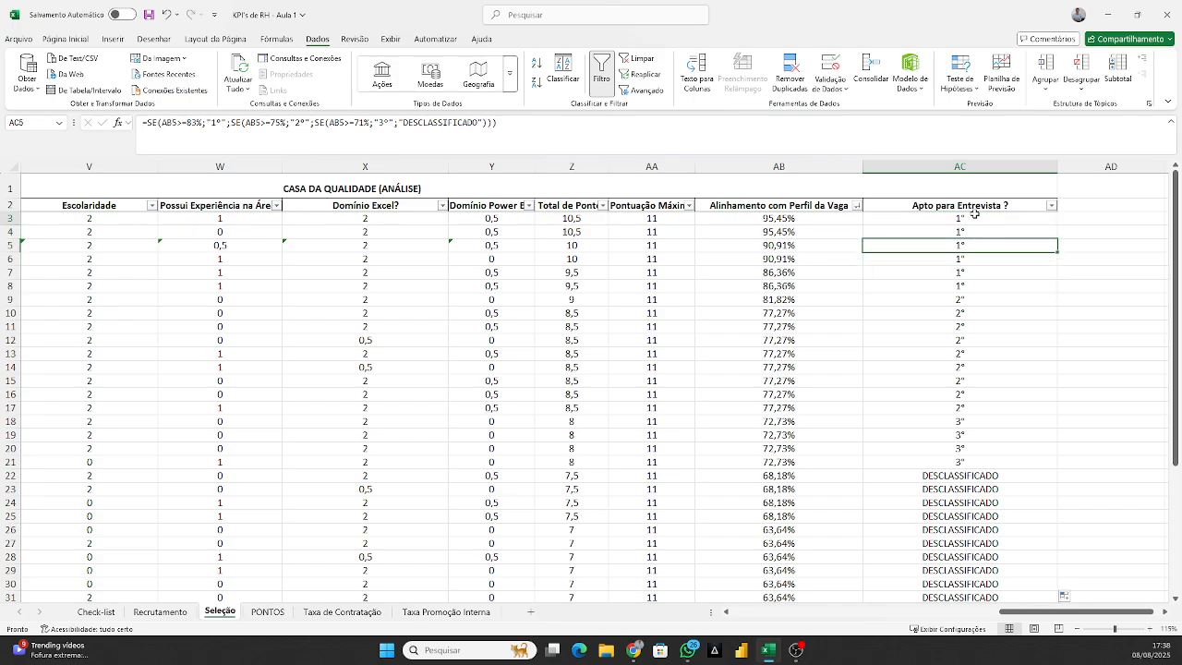
pyautogui.moveTo(974, 216); pyautogui.dragTo(967, 284)
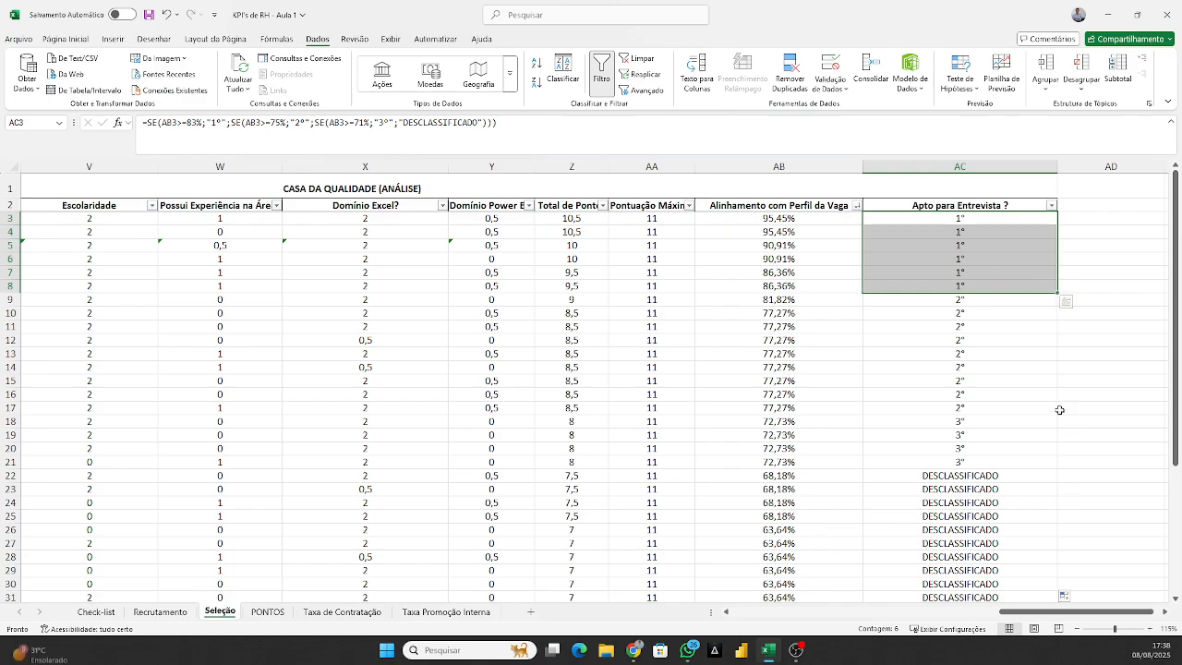
pyautogui.moveTo(969, 218); pyautogui.dragTo(810, 292)
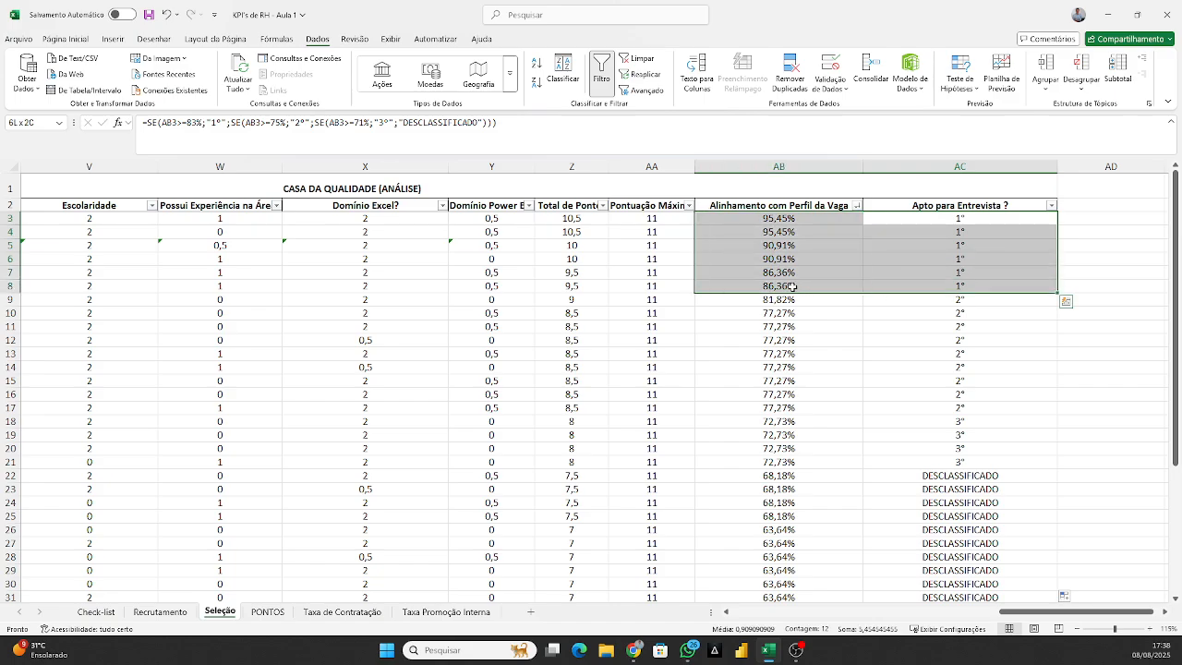
# Go through the candidates ranked 1º one by one from AC3 to AC8 and select the whole group.
pyautogui.click(983, 222)
pyautogui.click(961, 242)
pyautogui.click(964, 233)
pyautogui.click(971, 220)
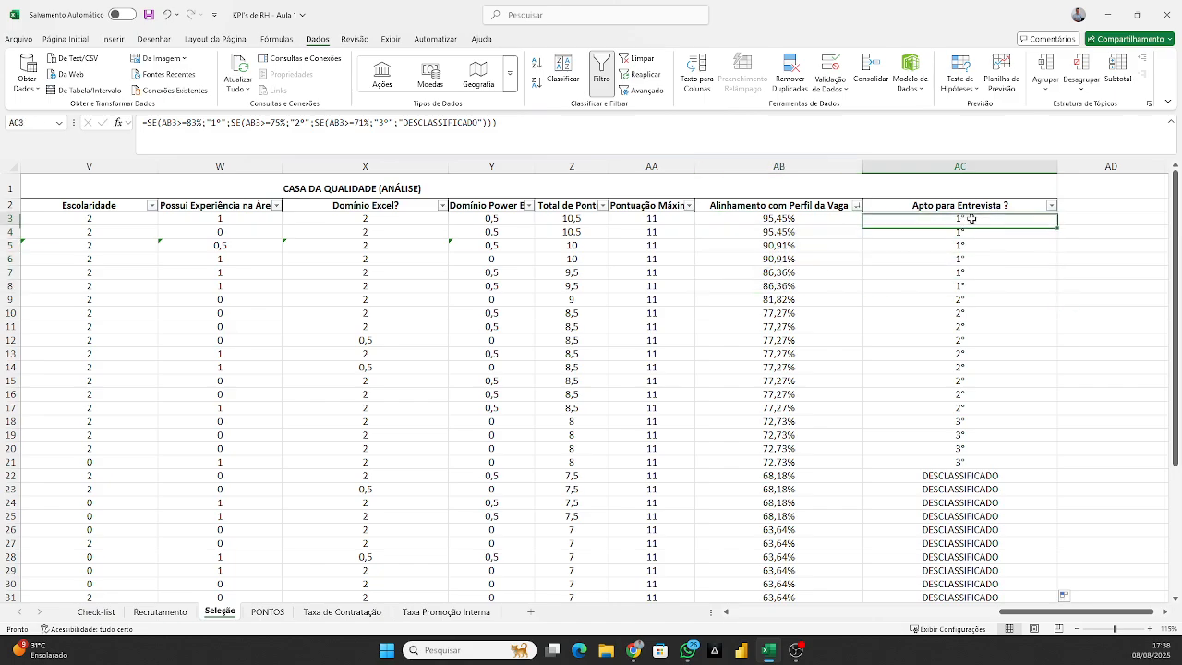
pyautogui.click(973, 230)
pyautogui.click(973, 218)
pyautogui.click(972, 231)
pyautogui.click(968, 219)
pyautogui.click(969, 233)
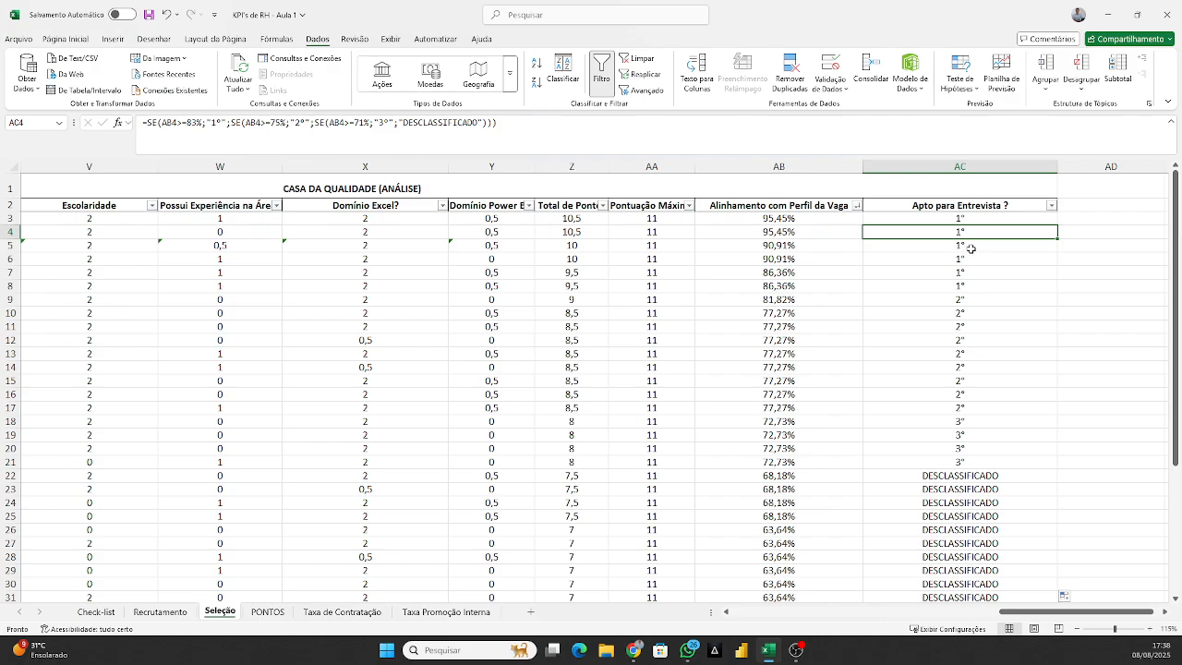
pyautogui.click(972, 247)
pyautogui.click(972, 260)
pyautogui.click(972, 272)
pyautogui.click(974, 284)
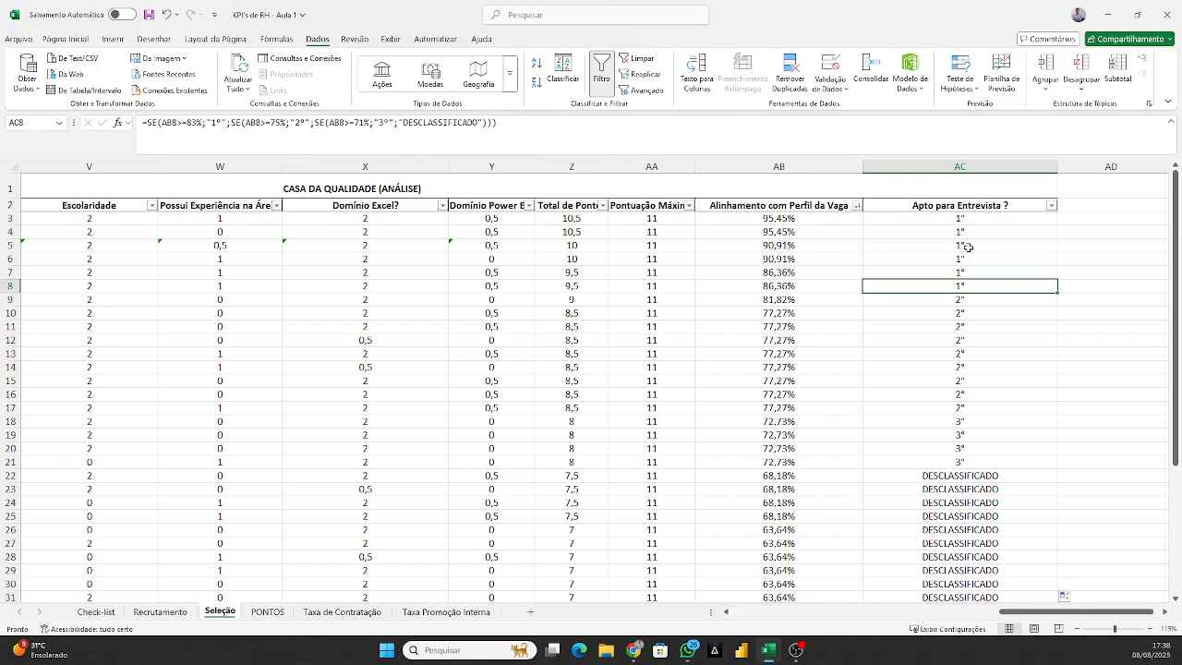
pyautogui.moveTo(965, 224); pyautogui.dragTo(970, 283)
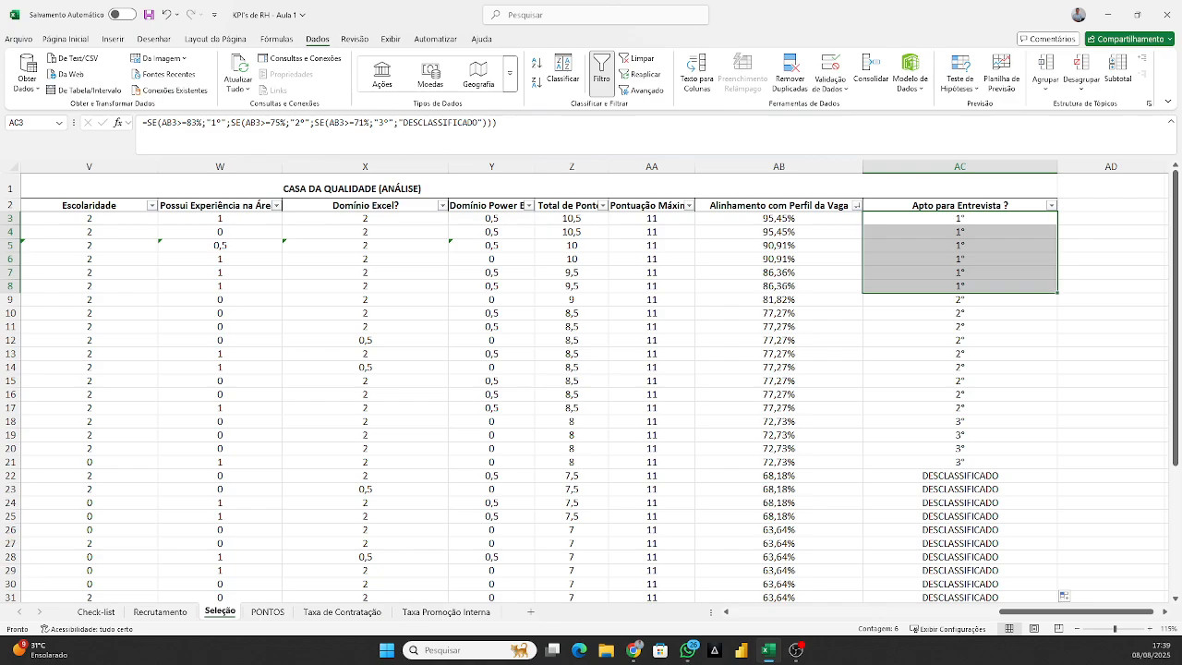
pyautogui.hotkey('alt', 'Tab')
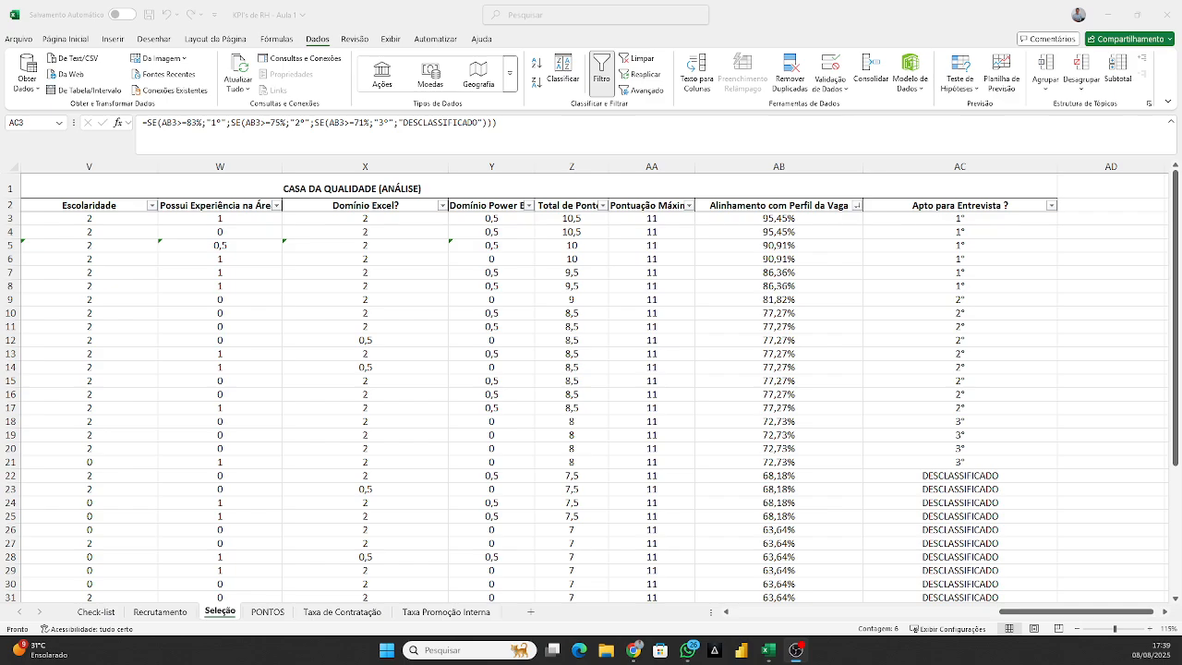